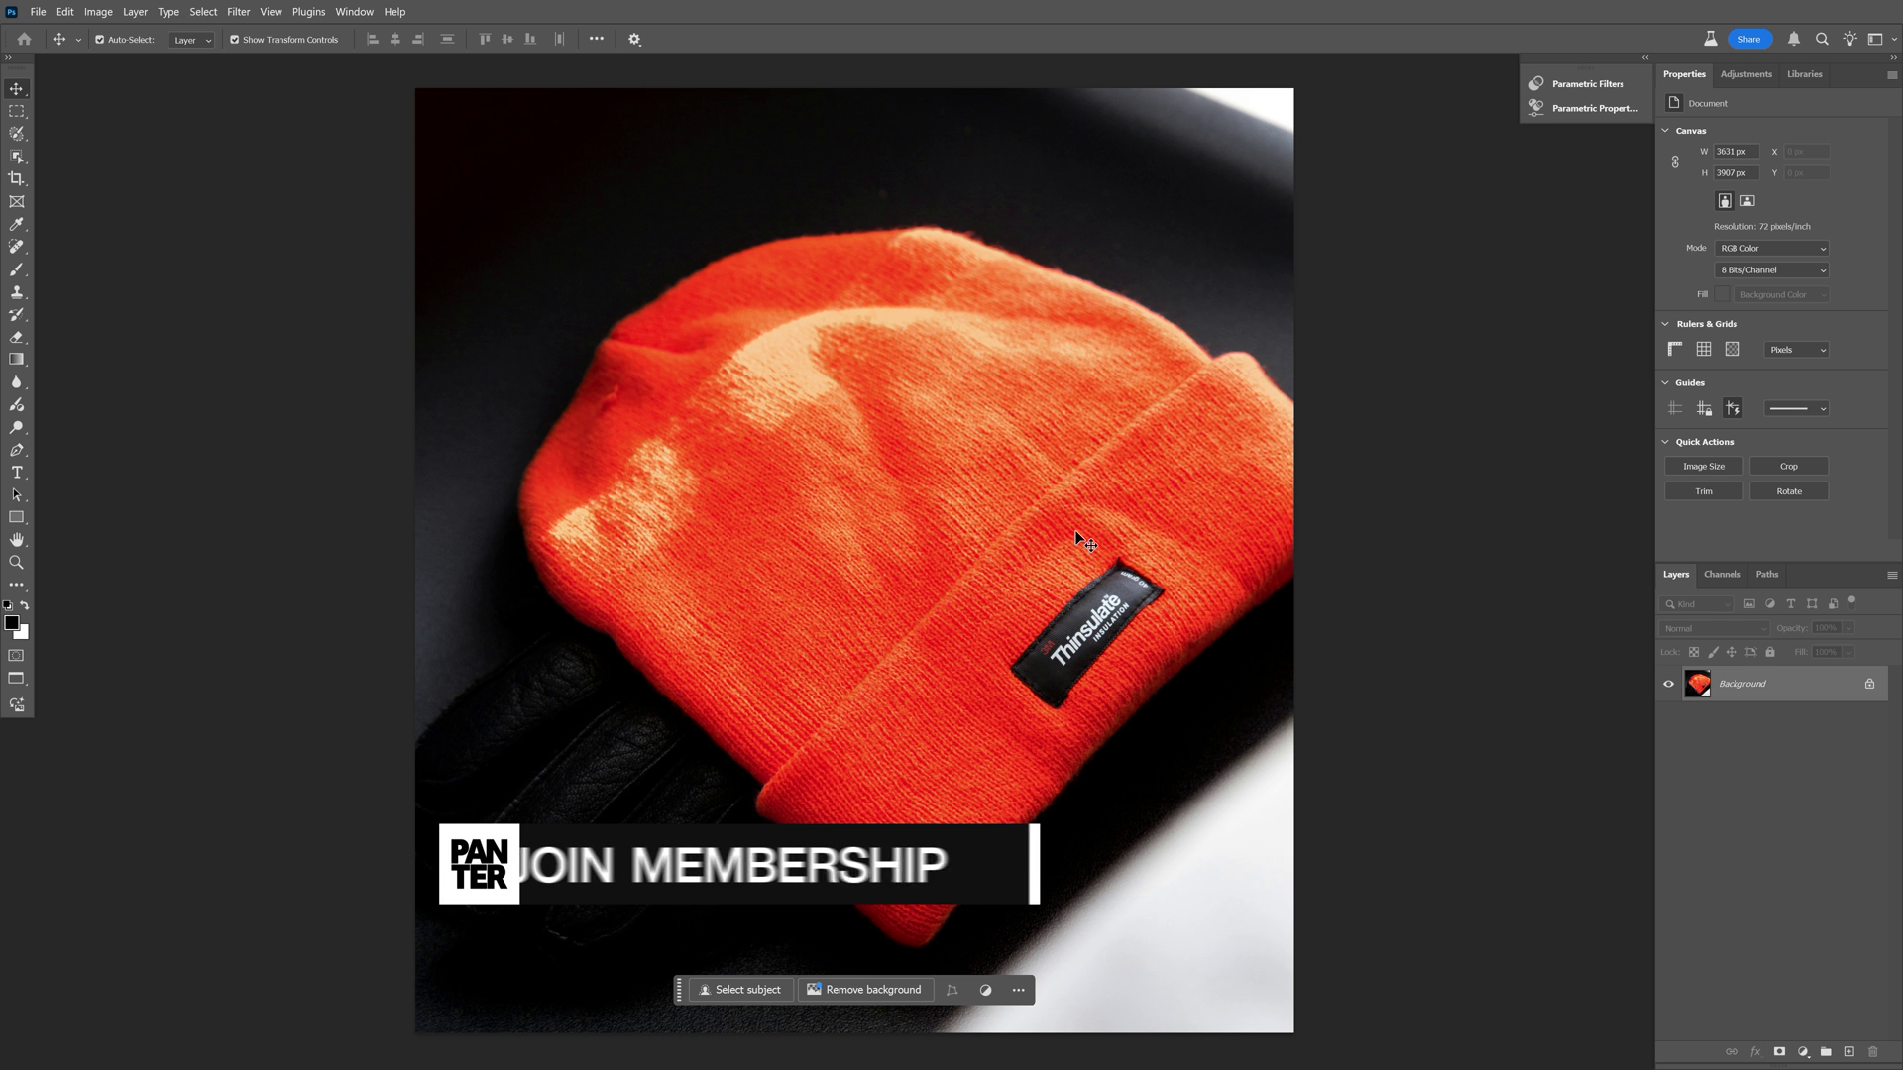
Check the beanie photo's image size, then paint a selection over the Thinsulate label.
key(ctrl+alt+i)
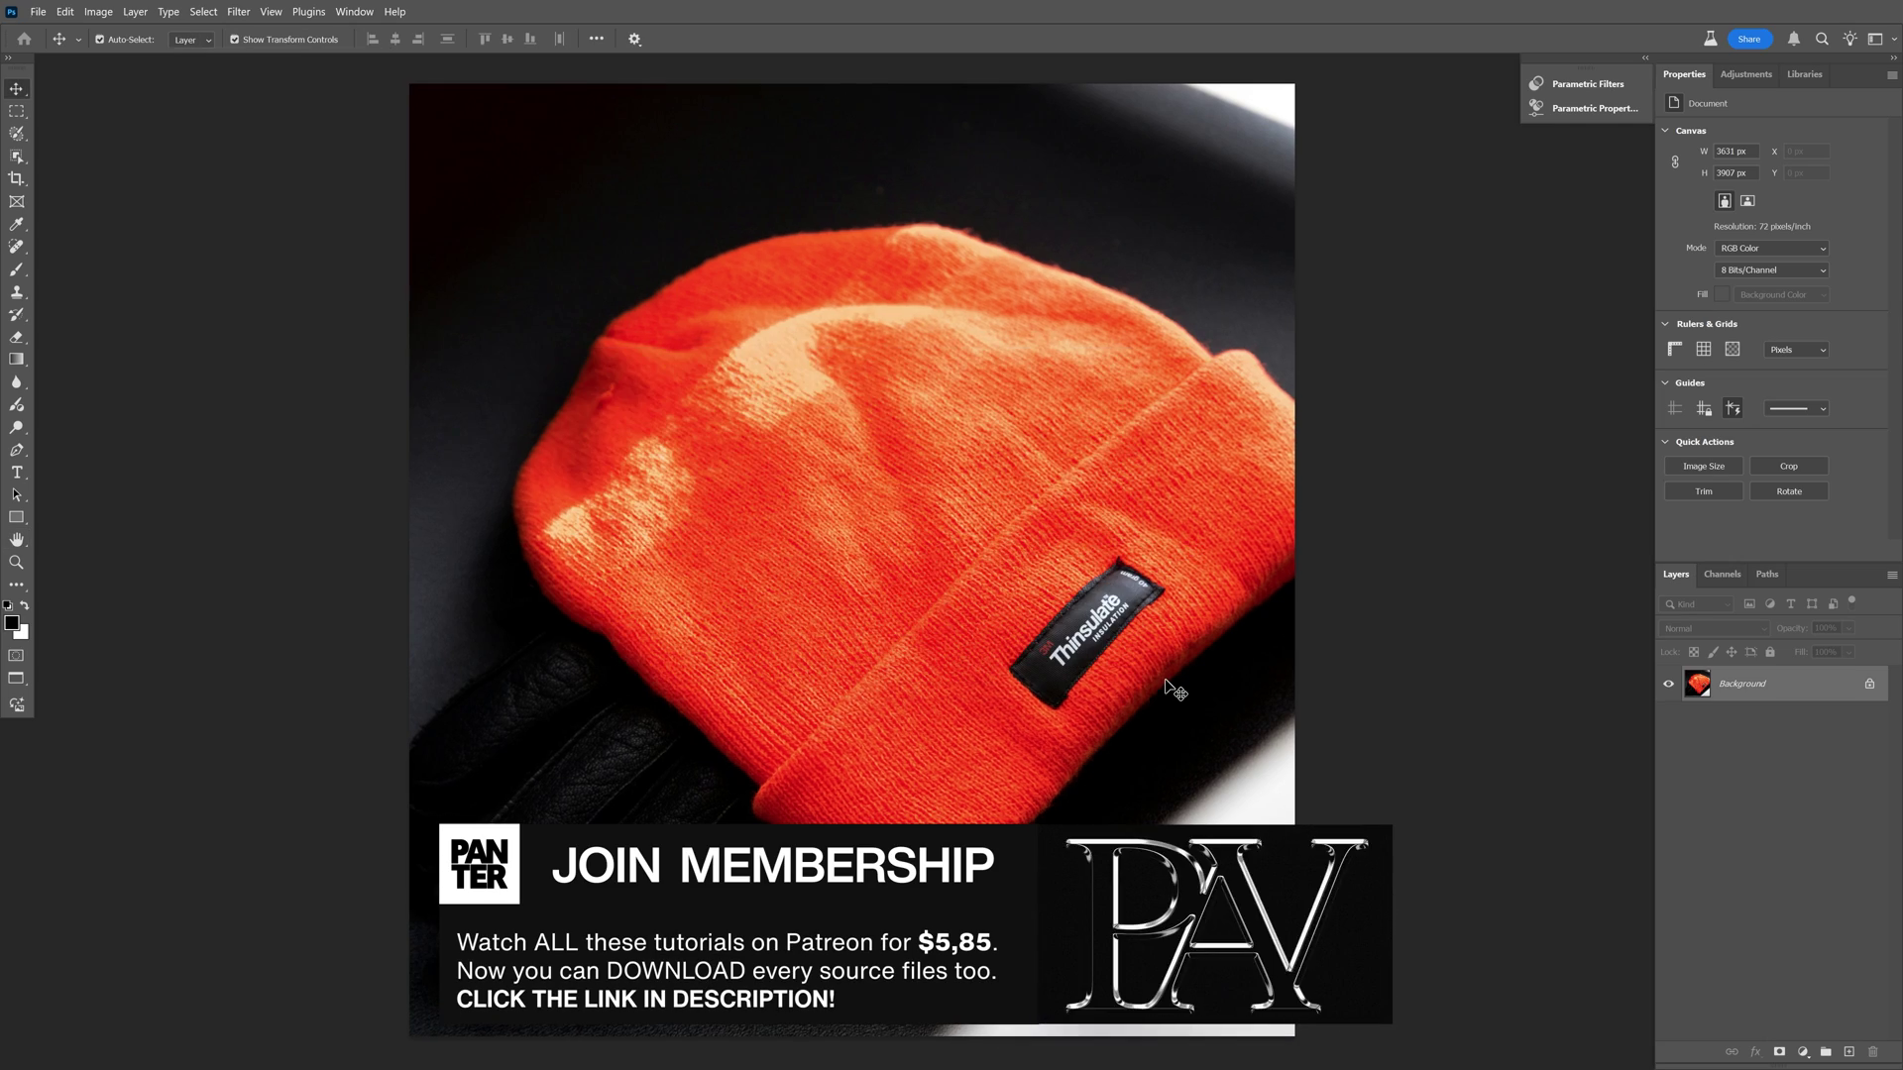
scroll(1169, 681, up, 5)
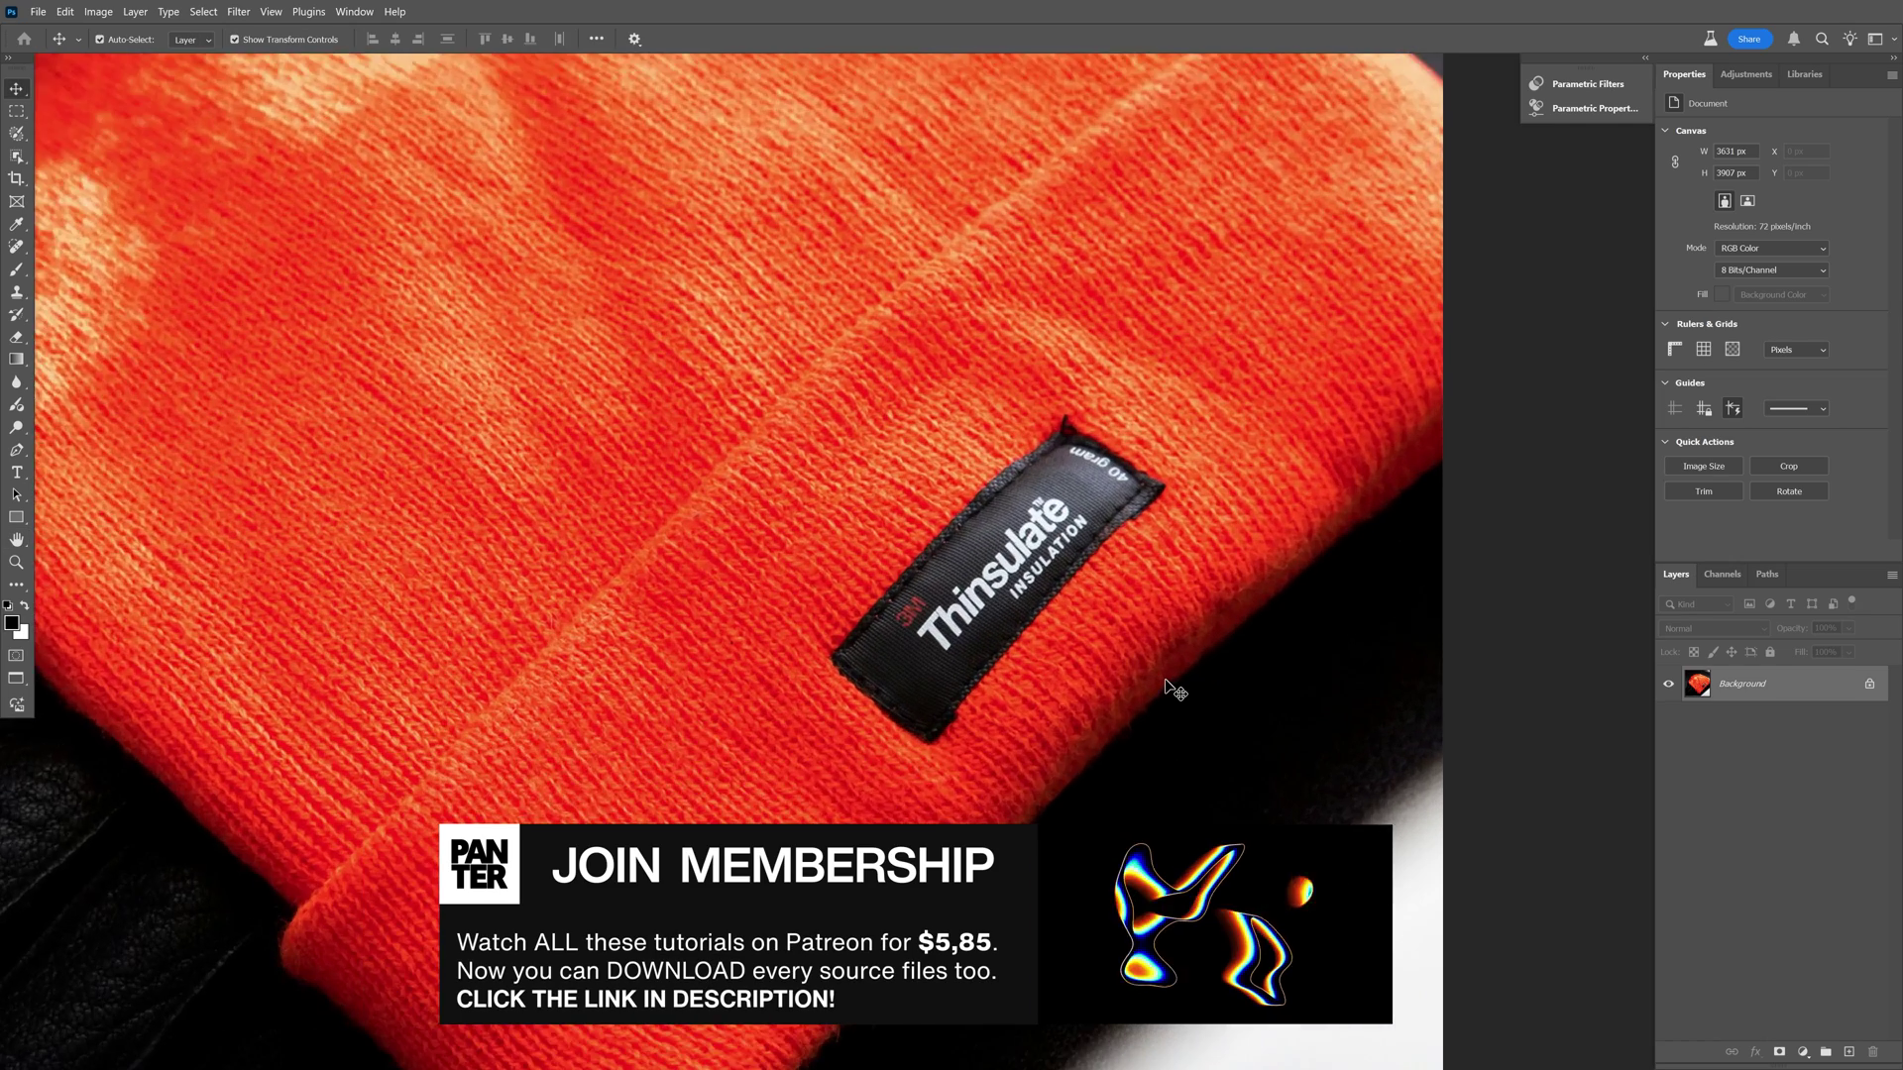
scroll(1169, 688, down, 1)
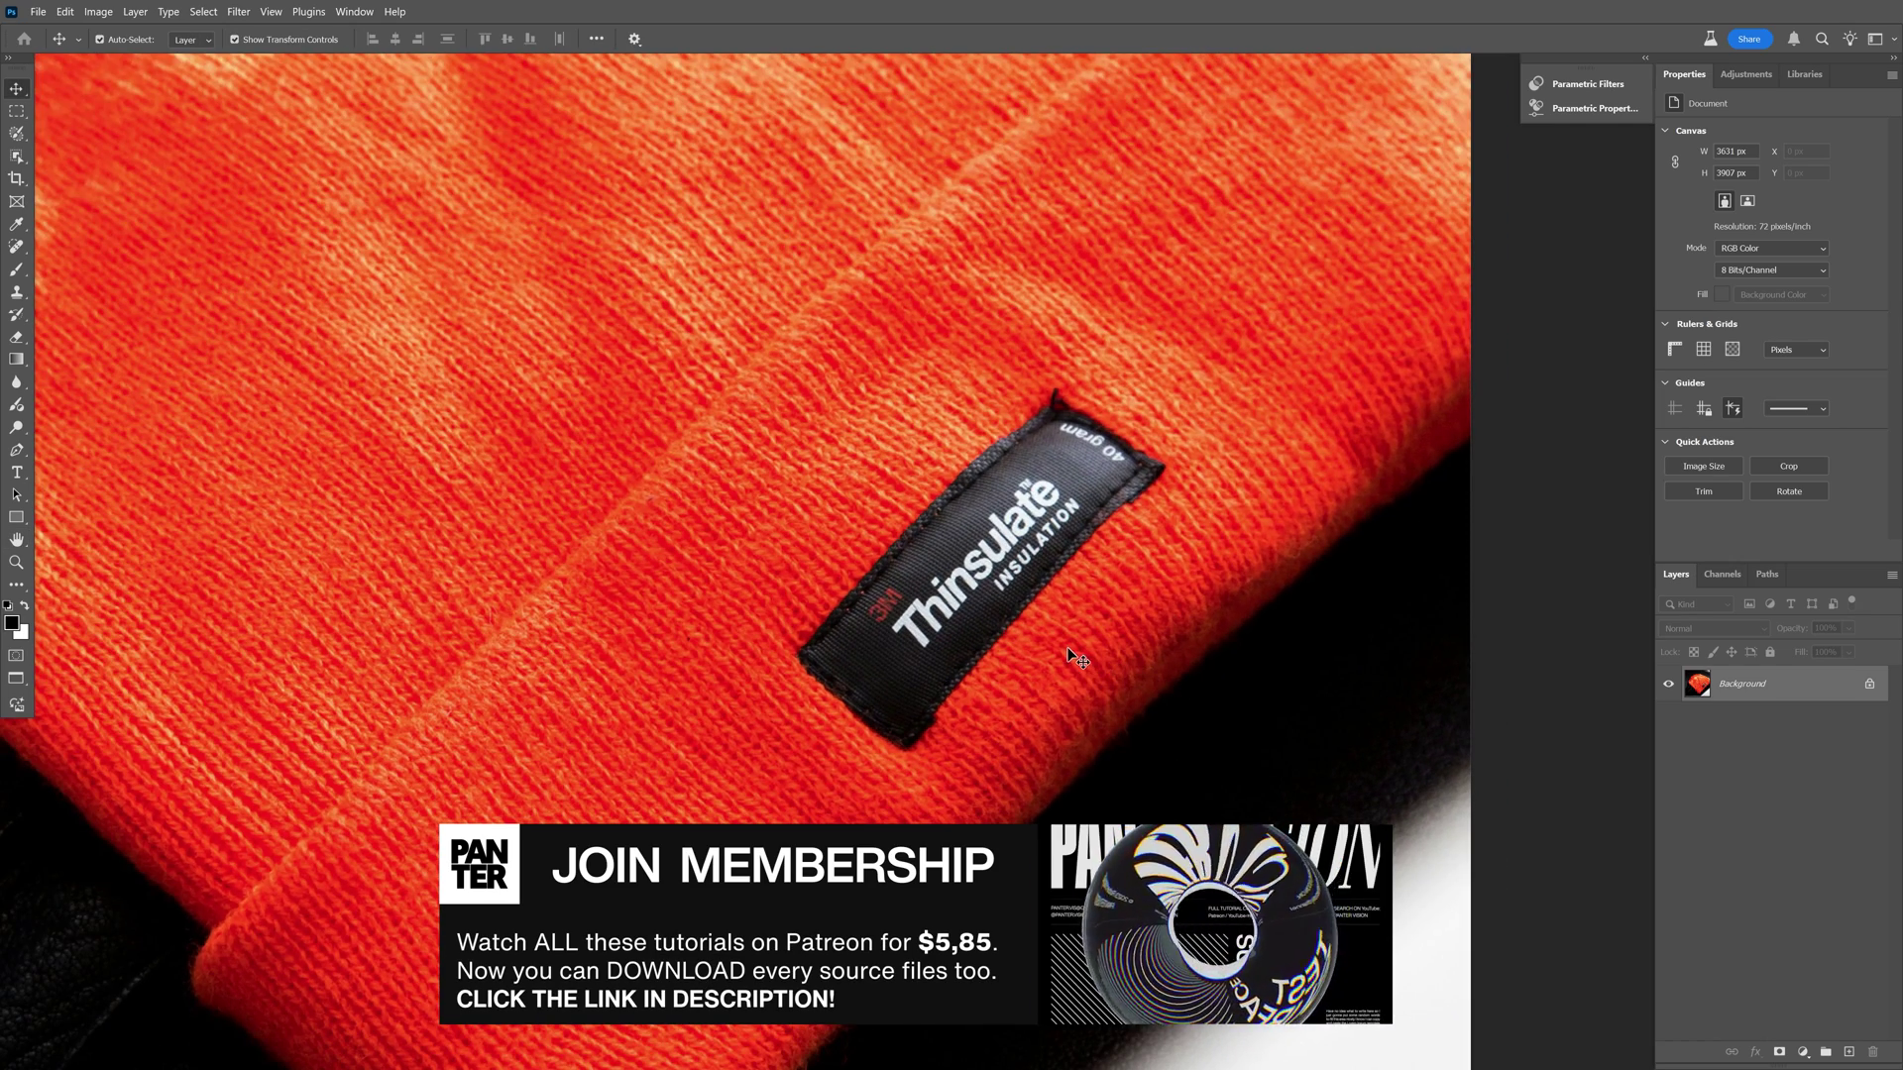
click(22, 138)
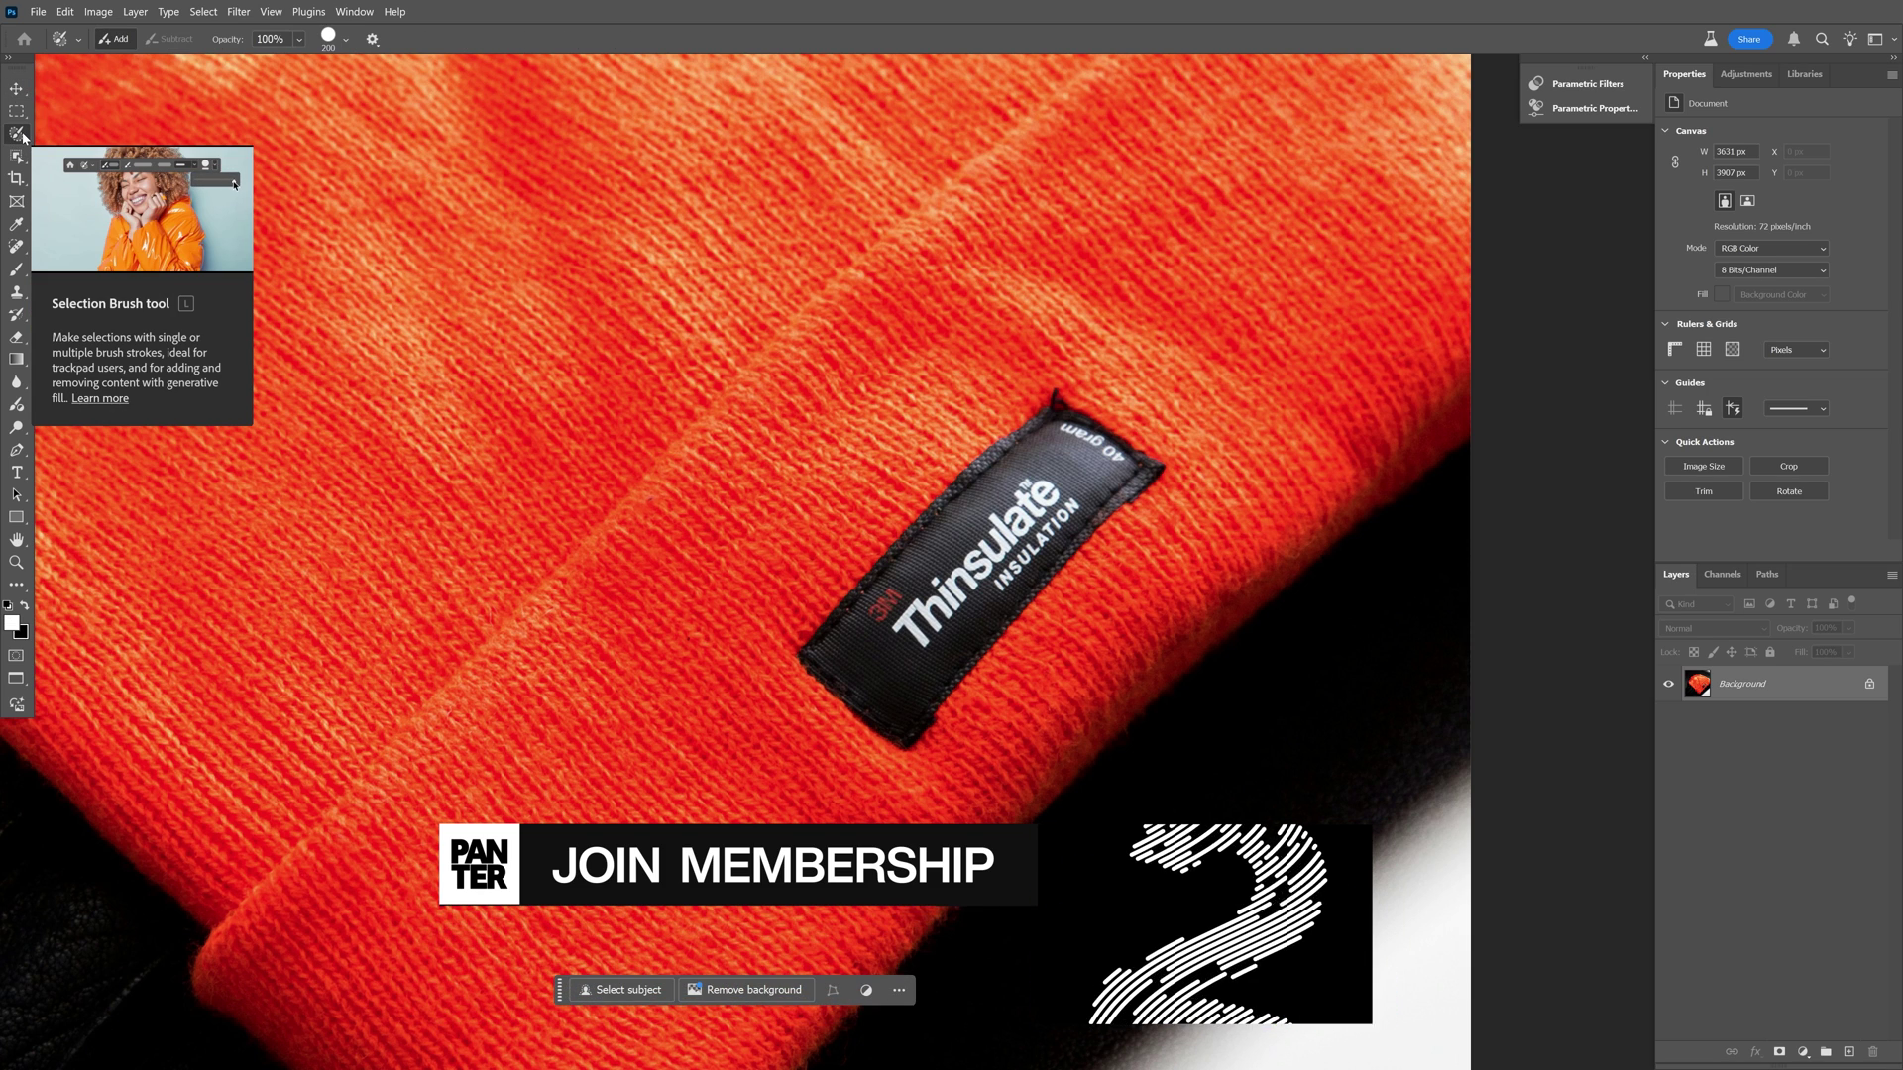
mouse_move(1075, 394)
mouse_down()
mouse_move(1036, 411)
mouse_move(828, 644)
mouse_move(907, 705)
mouse_move(1134, 465)
mouse_up()
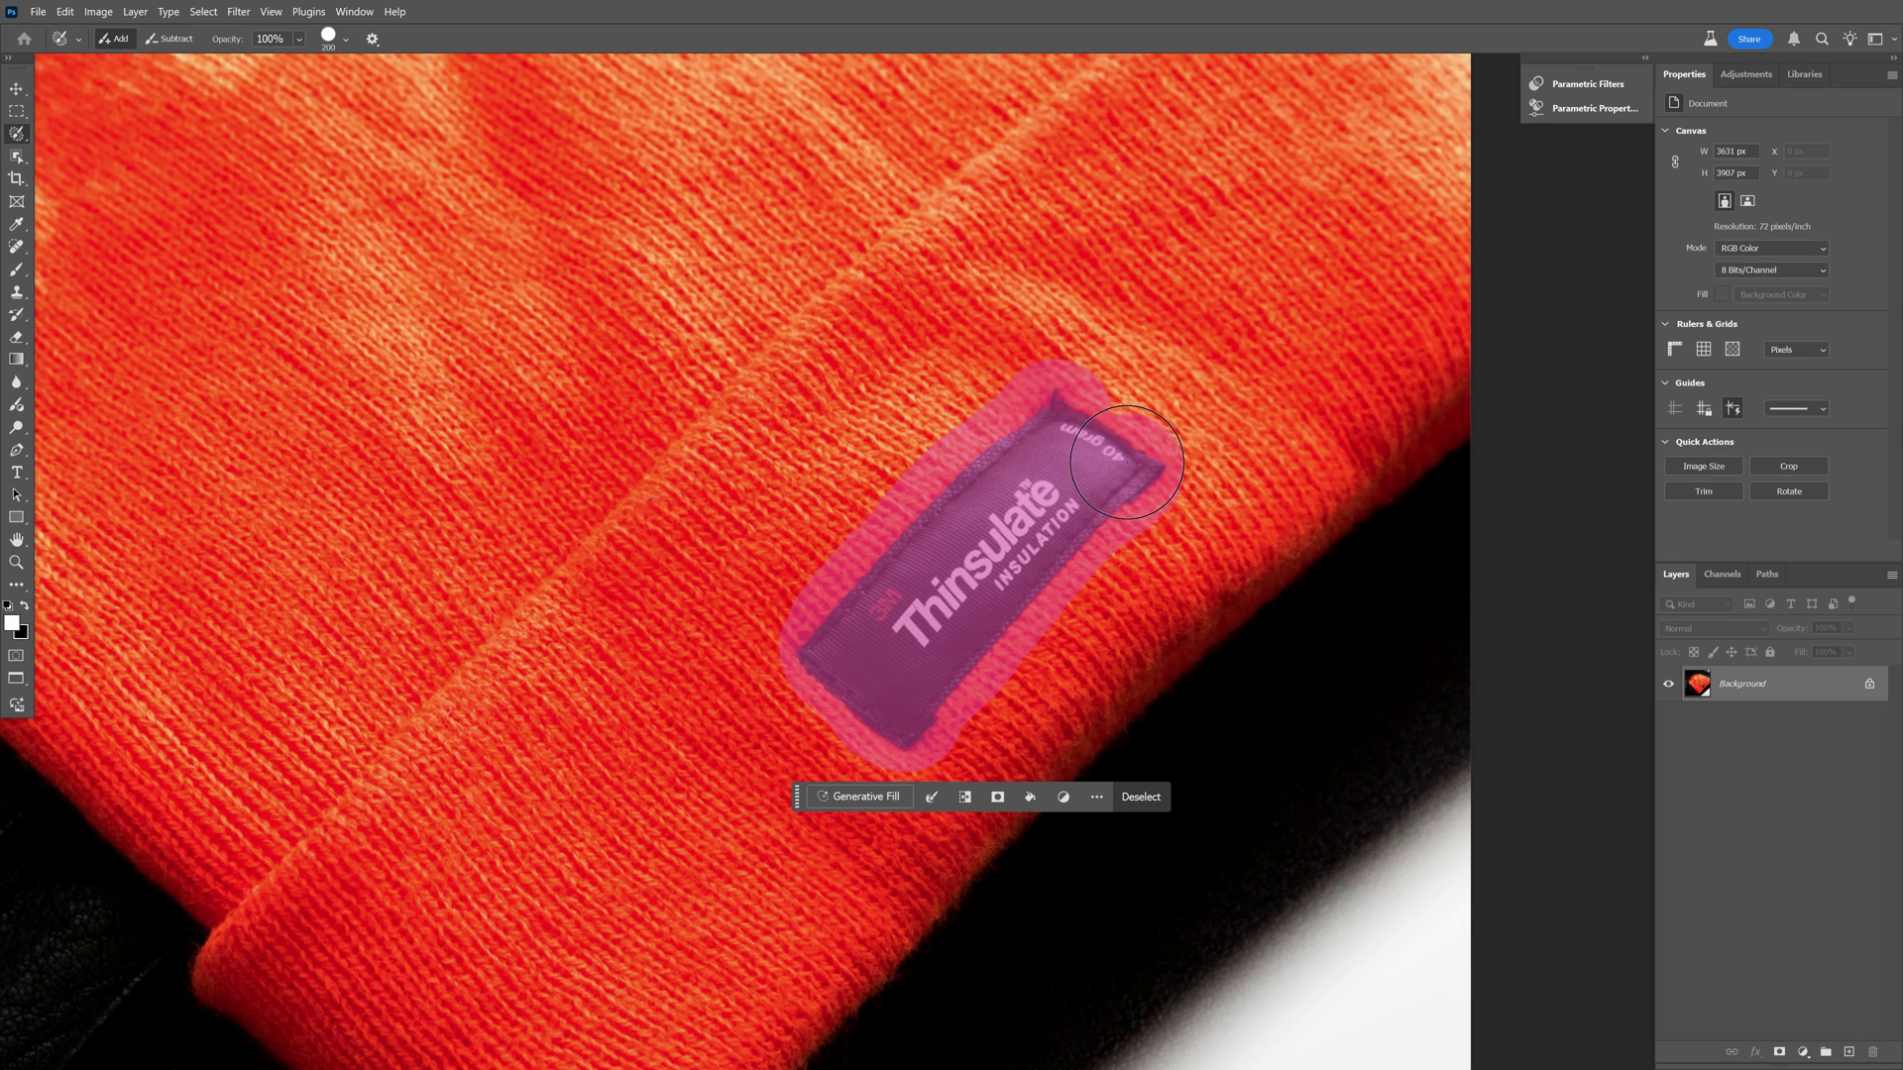
Replace the label with Generative Fill knit, keeping the third variation.
click(877, 798)
click(1177, 798)
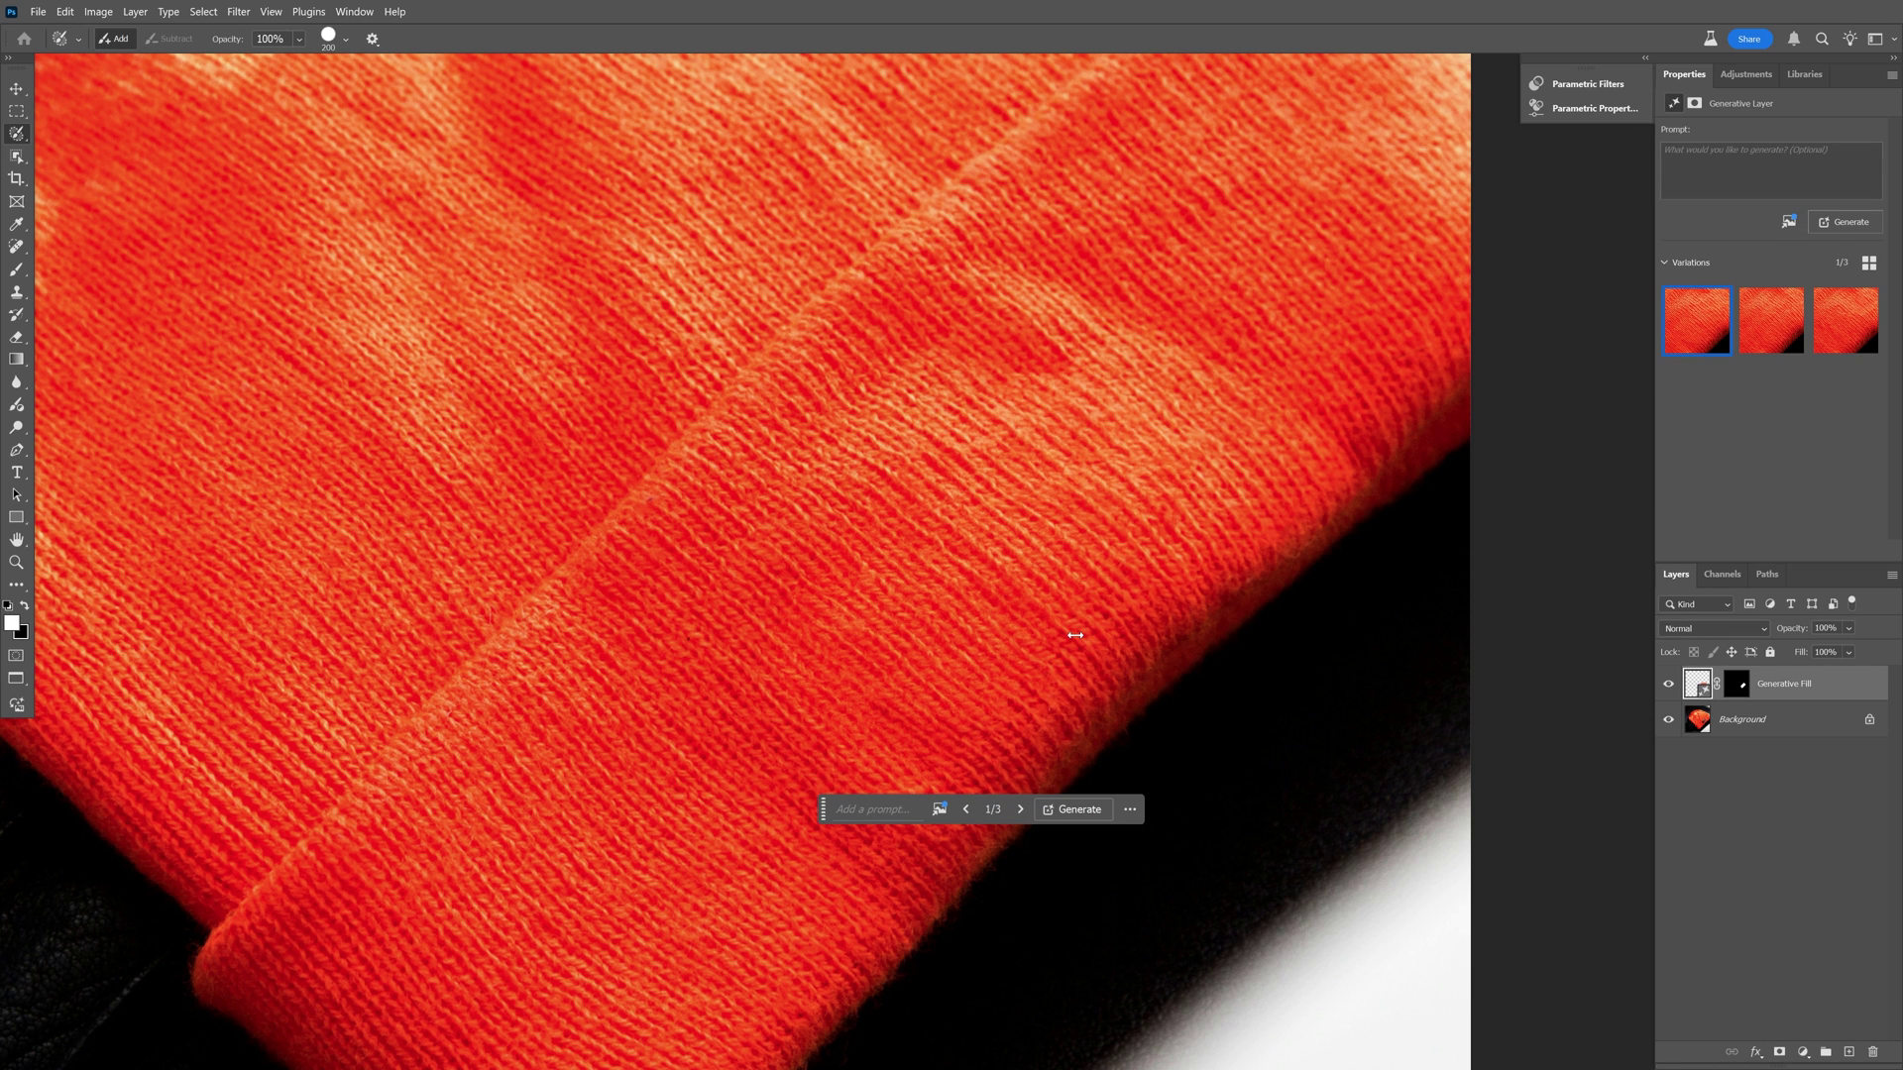
scroll(1075, 634, down, 3)
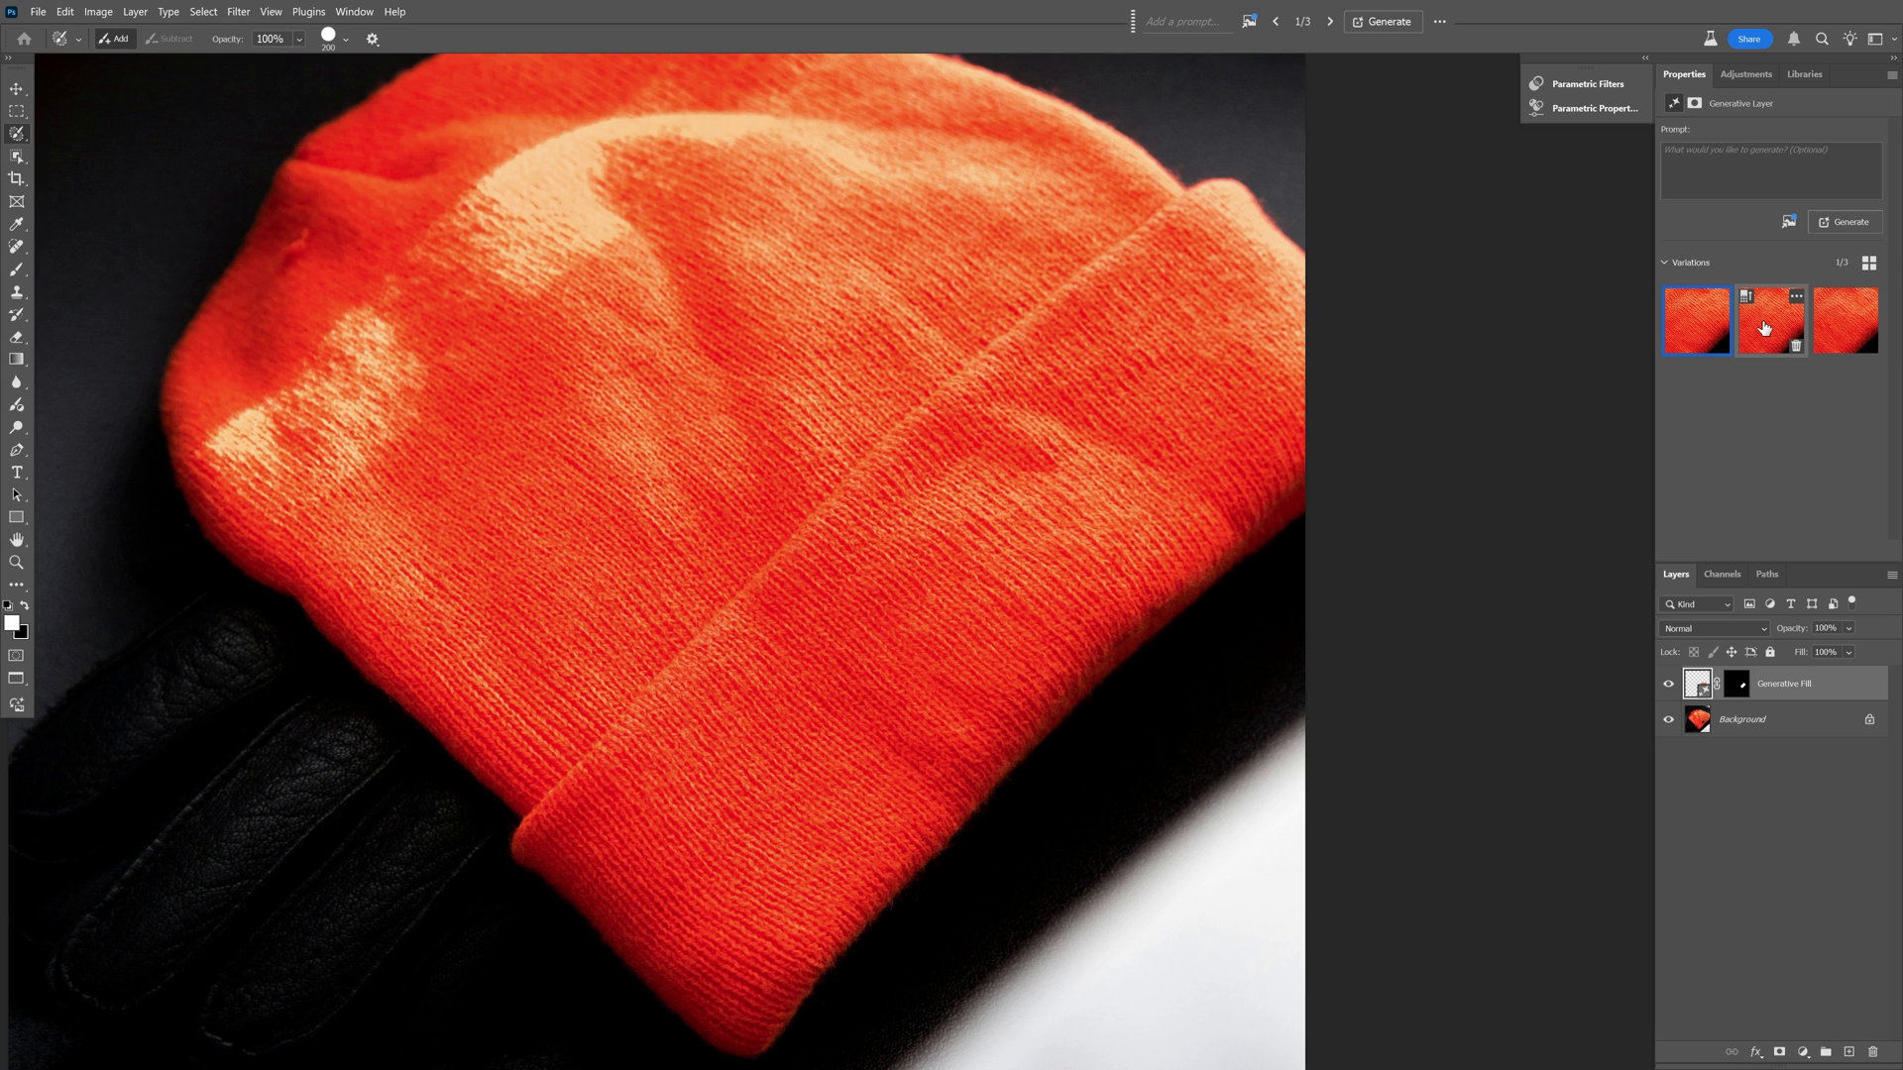
click(1764, 328)
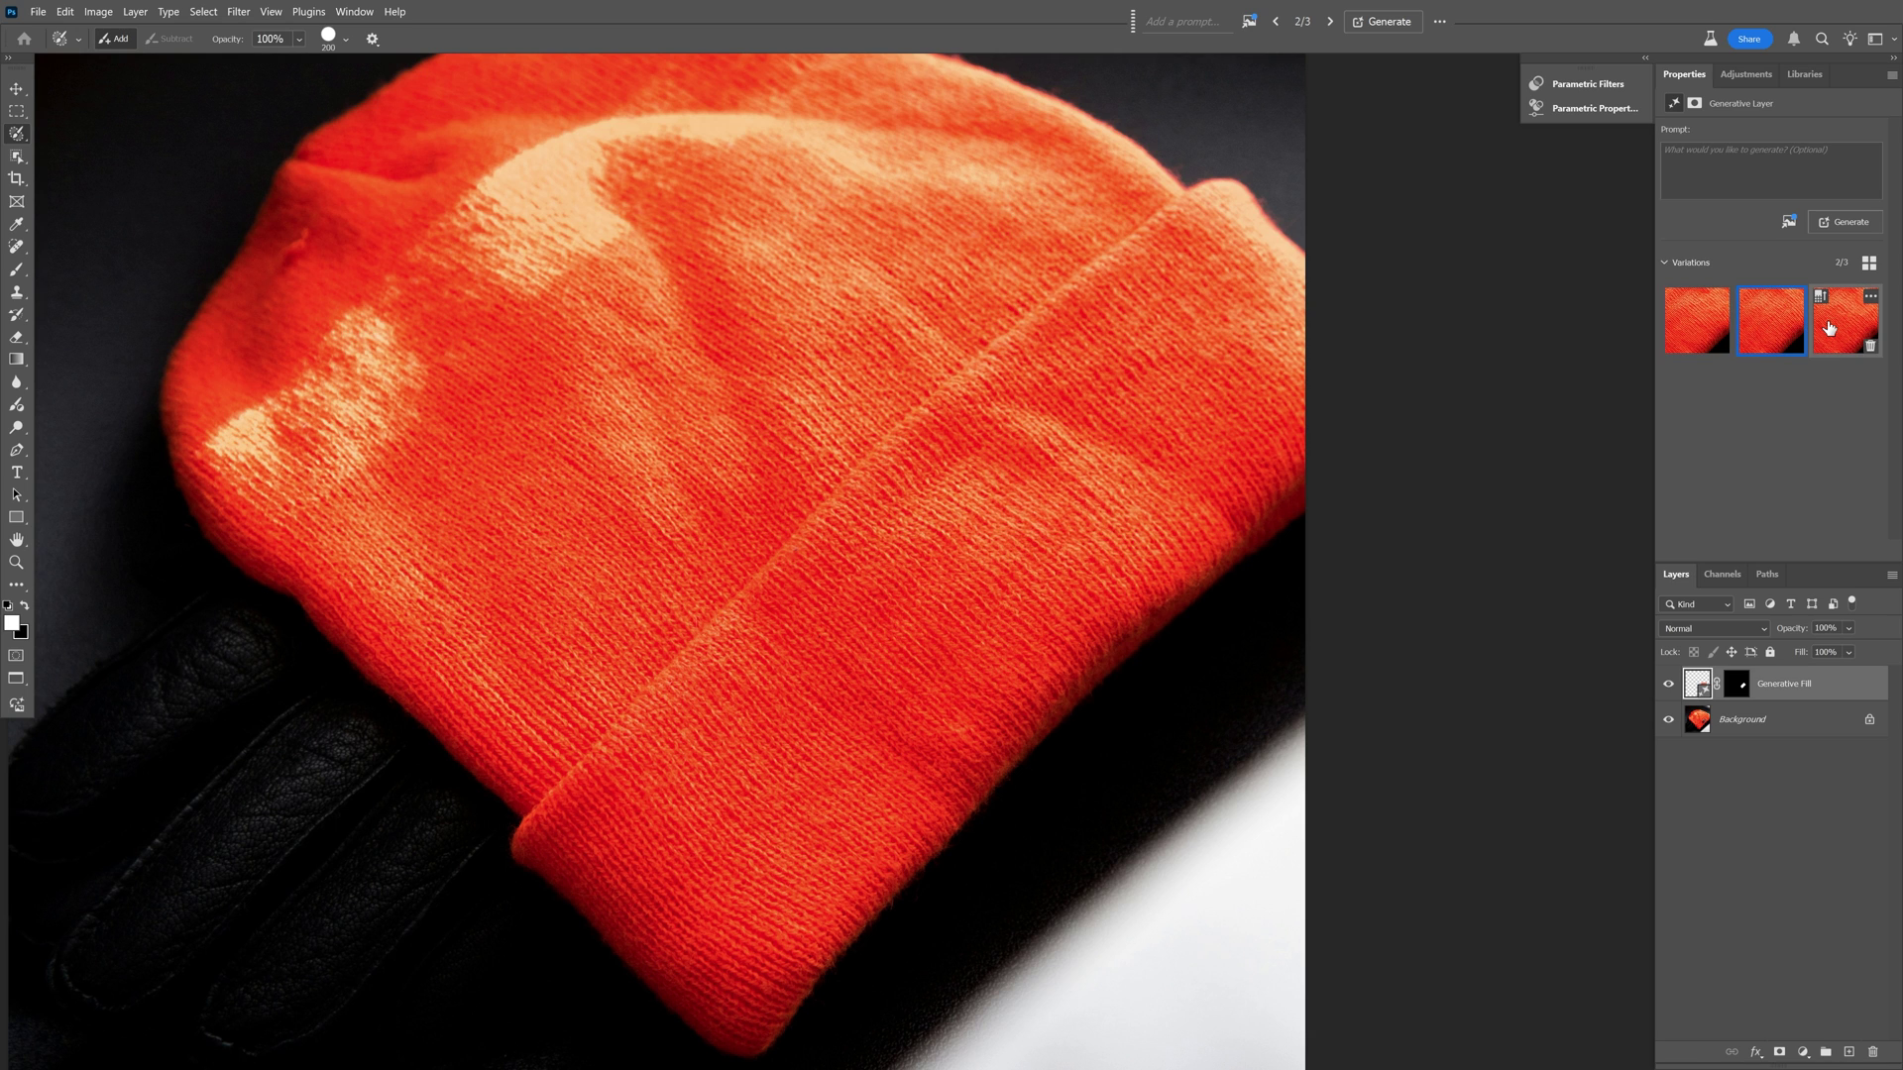
click(1829, 328)
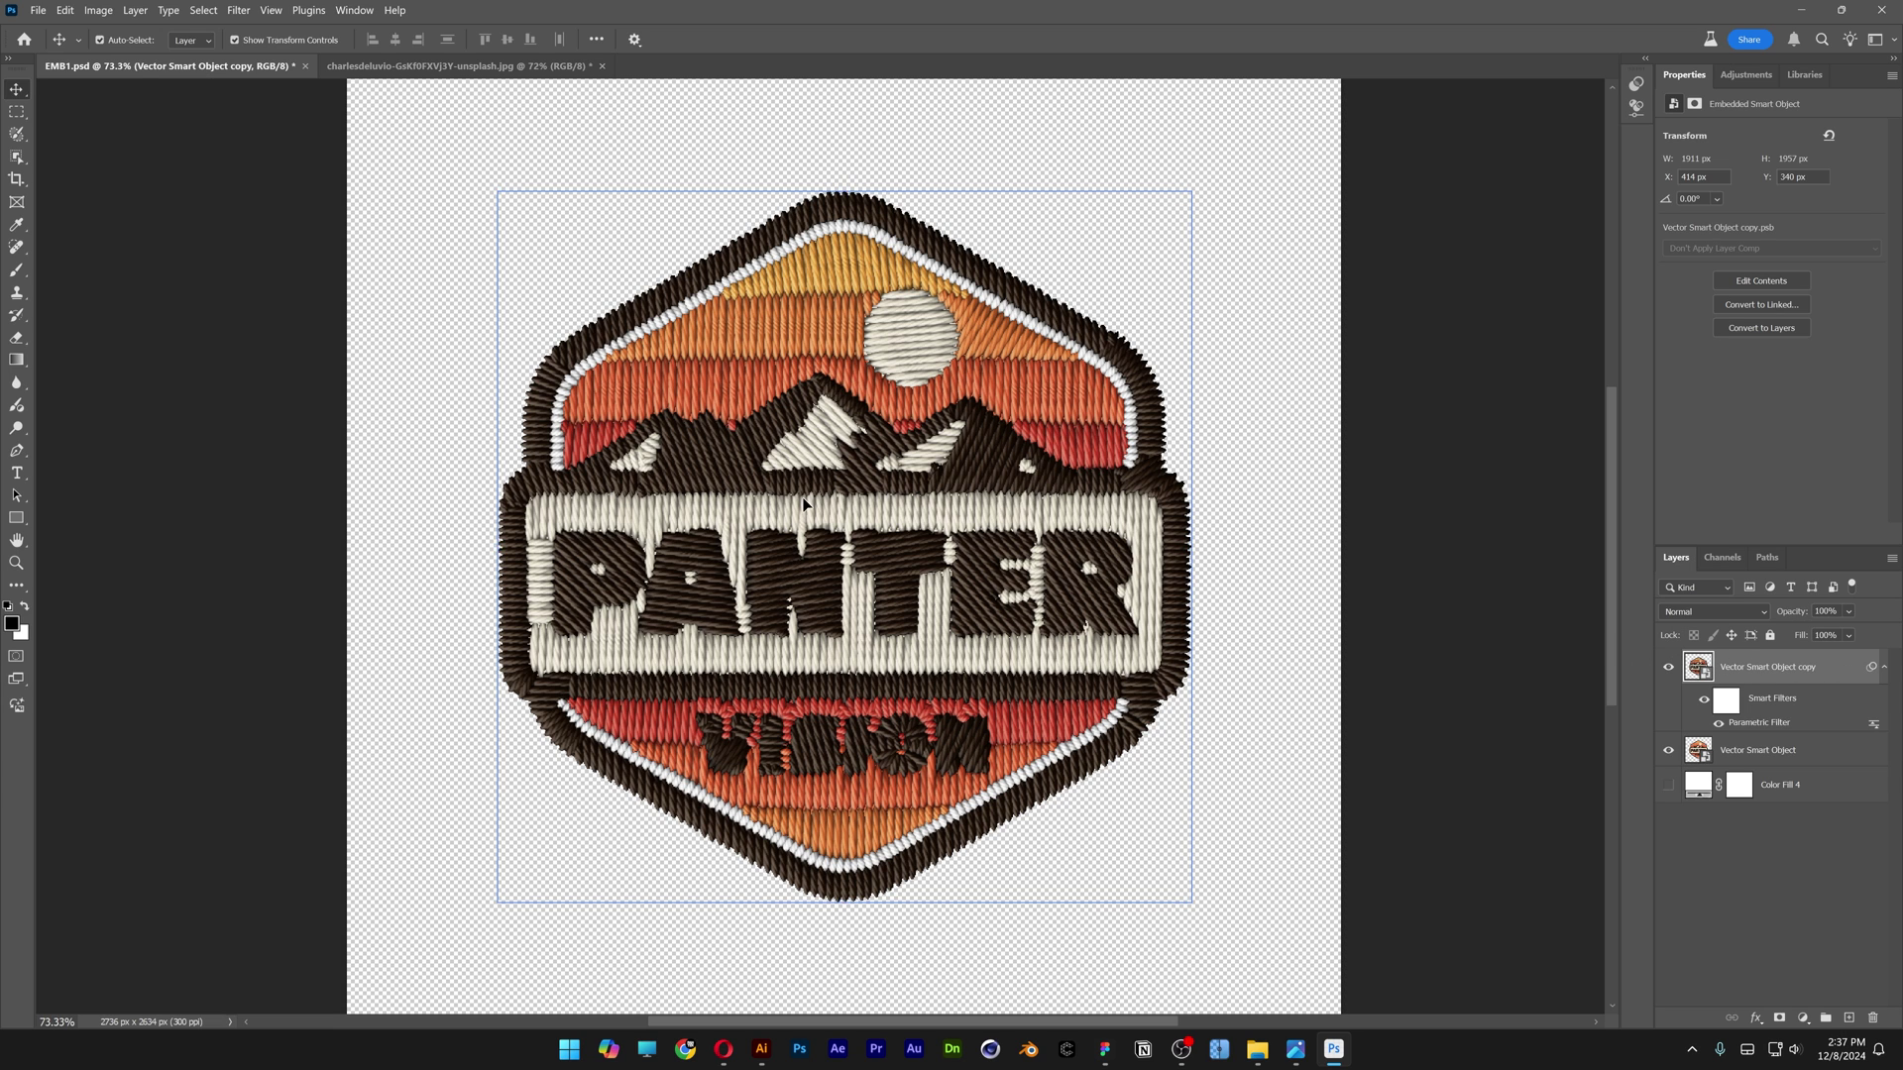
Drop the embroidered badge onto the beanie photo and rescale it with Free Transform.
drag(801, 504, 465, 101)
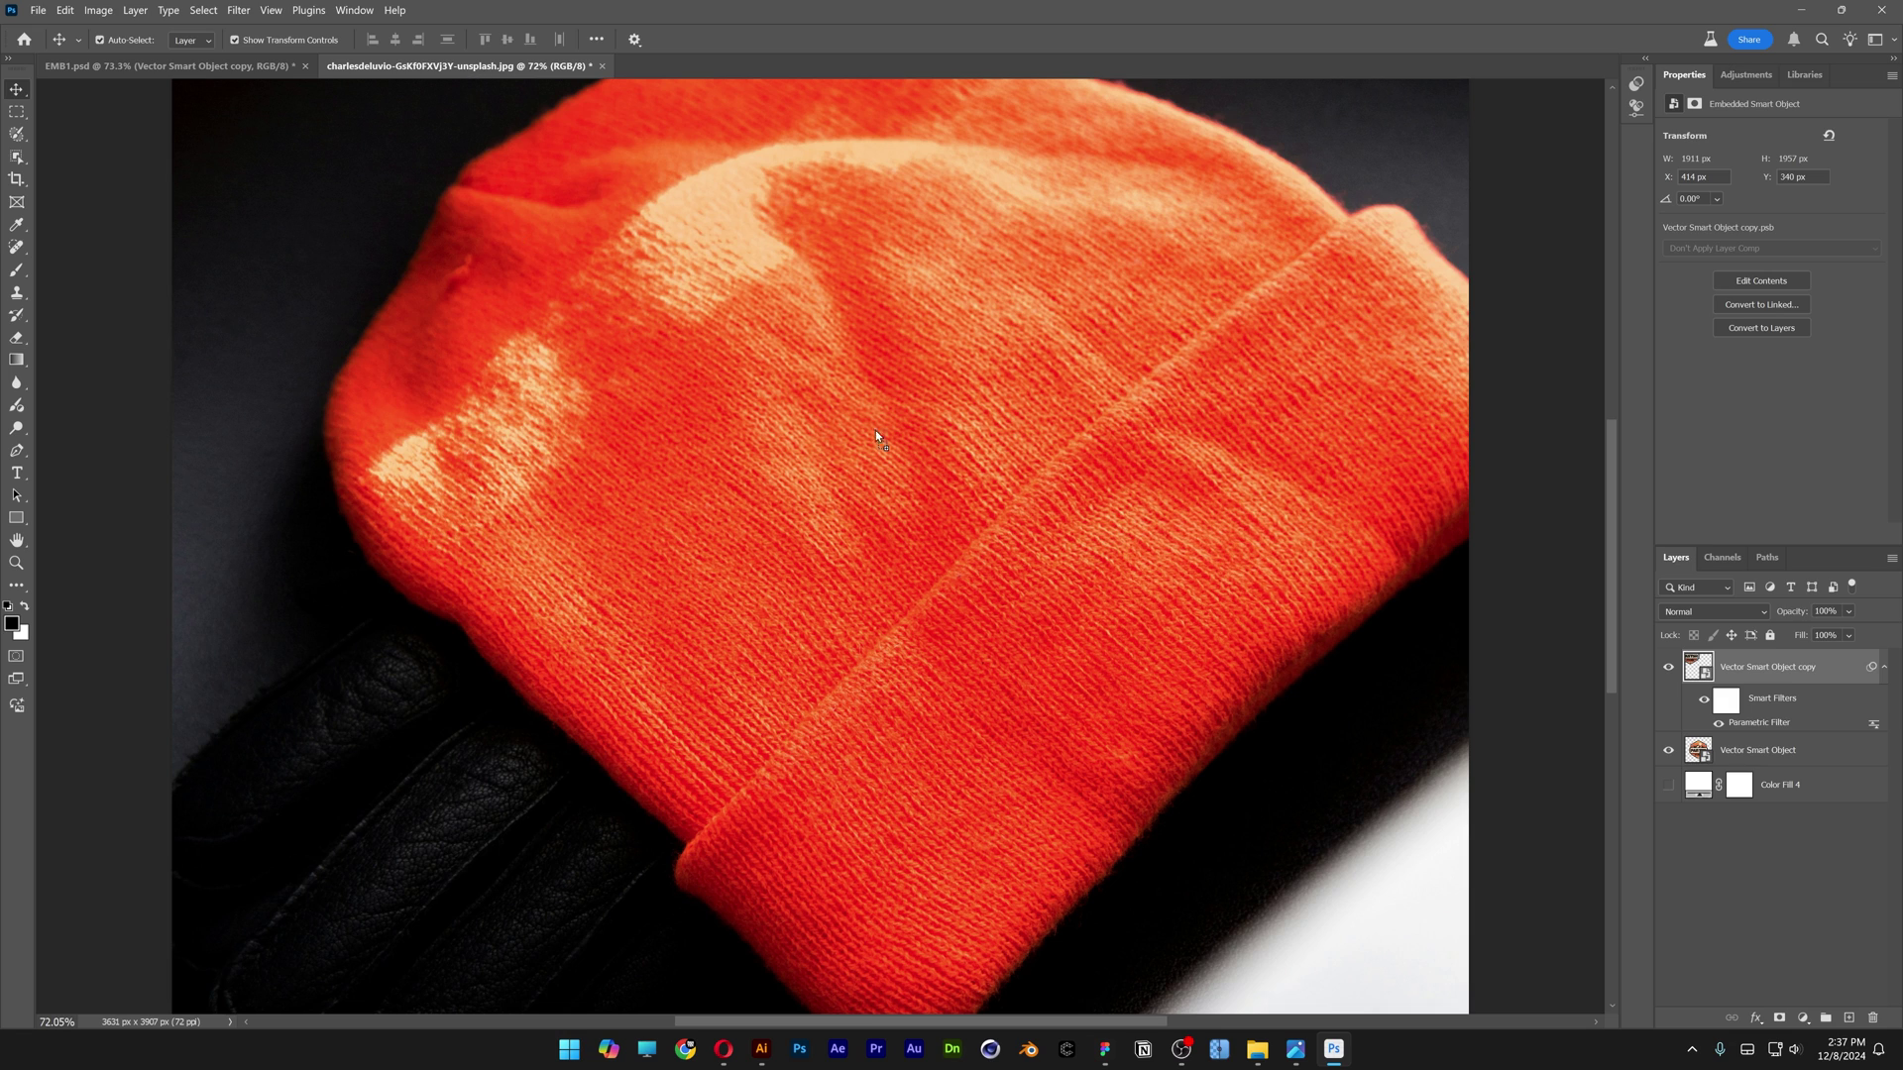
drag(831, 367, 902, 425)
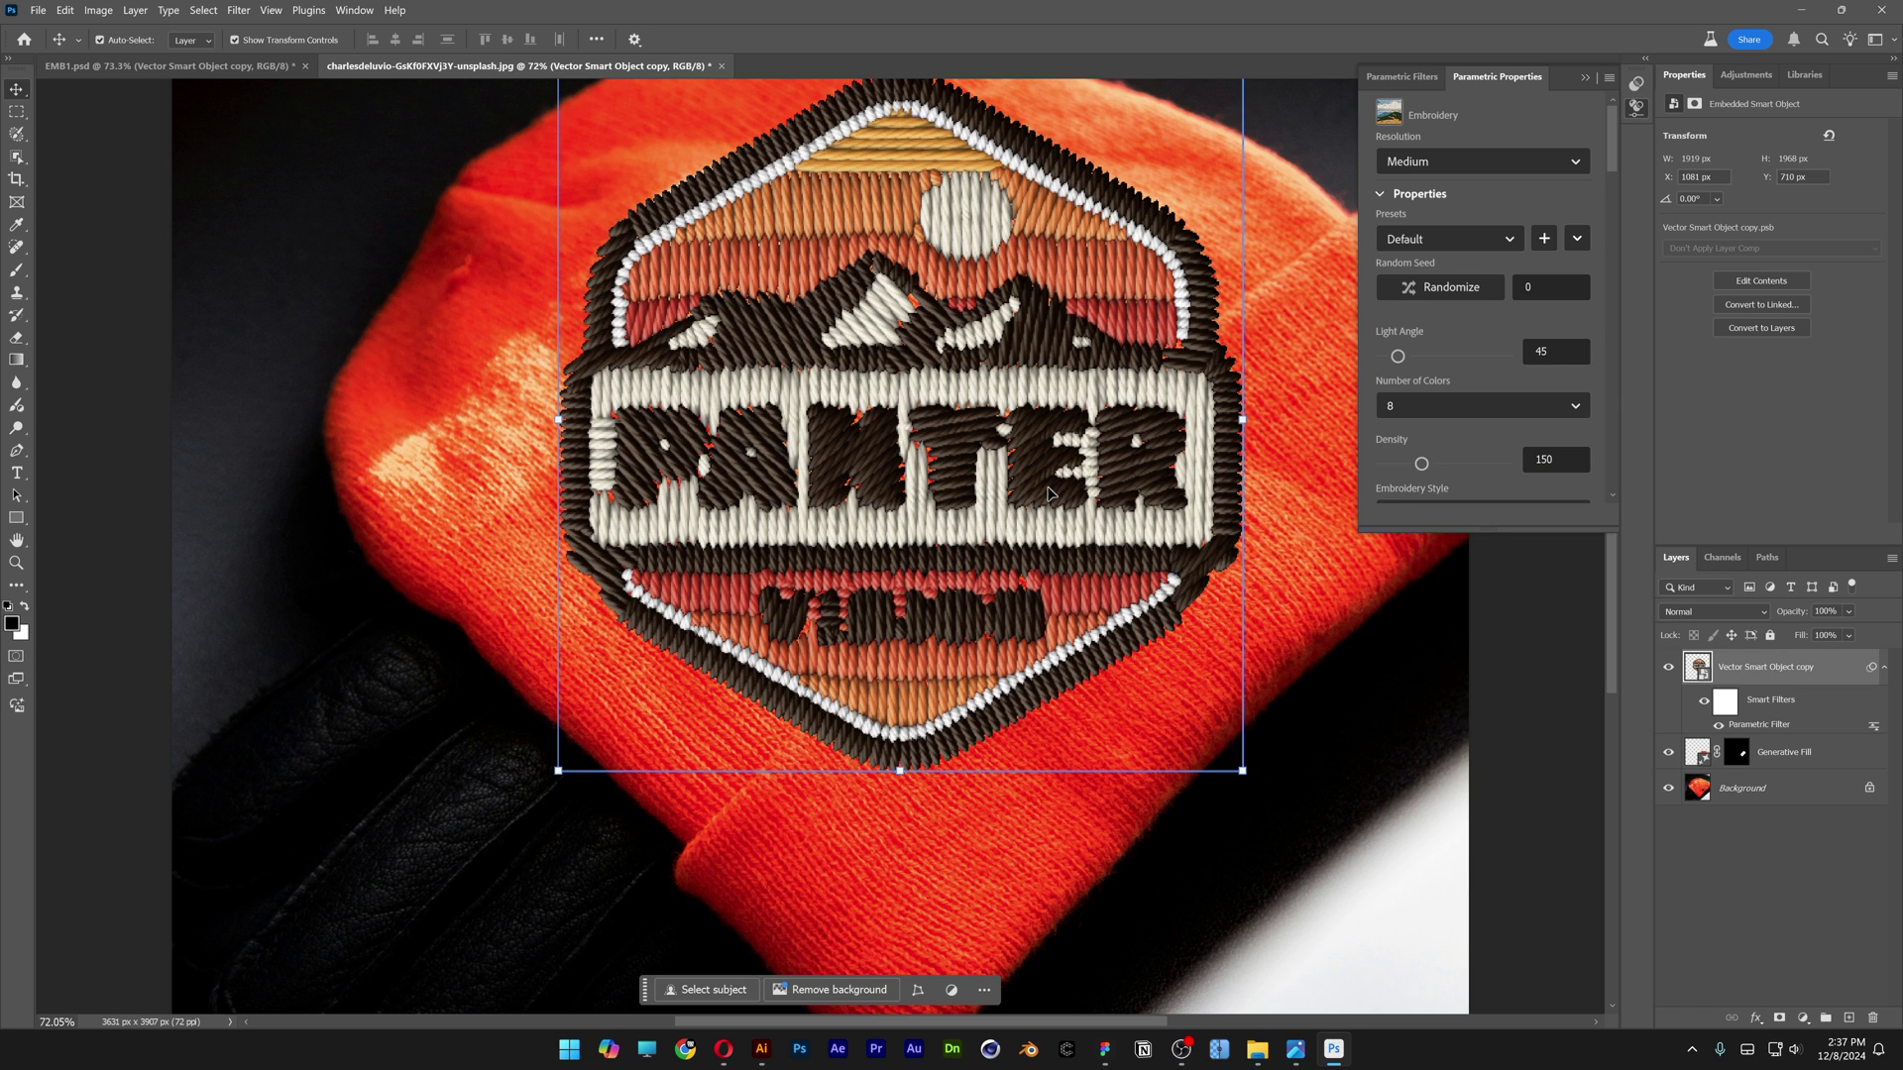
key(ctrl+t)
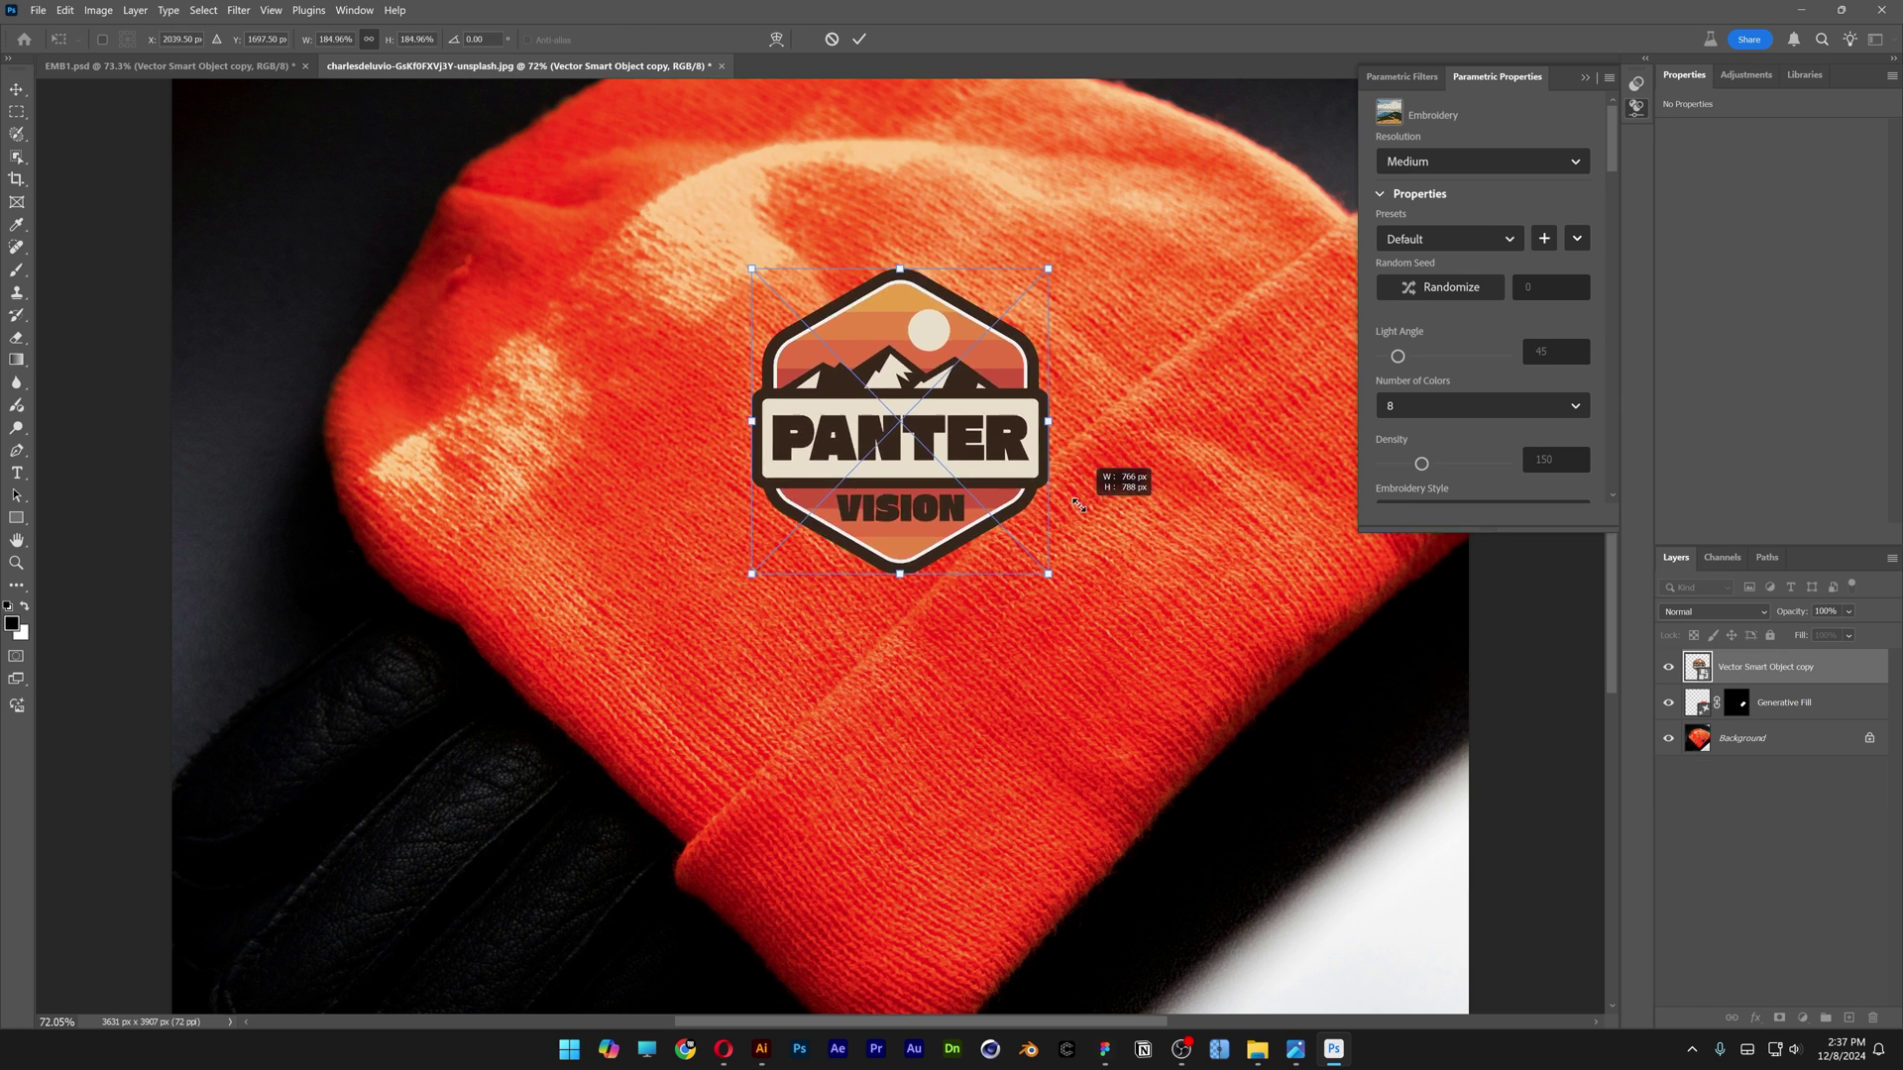
key(Return)
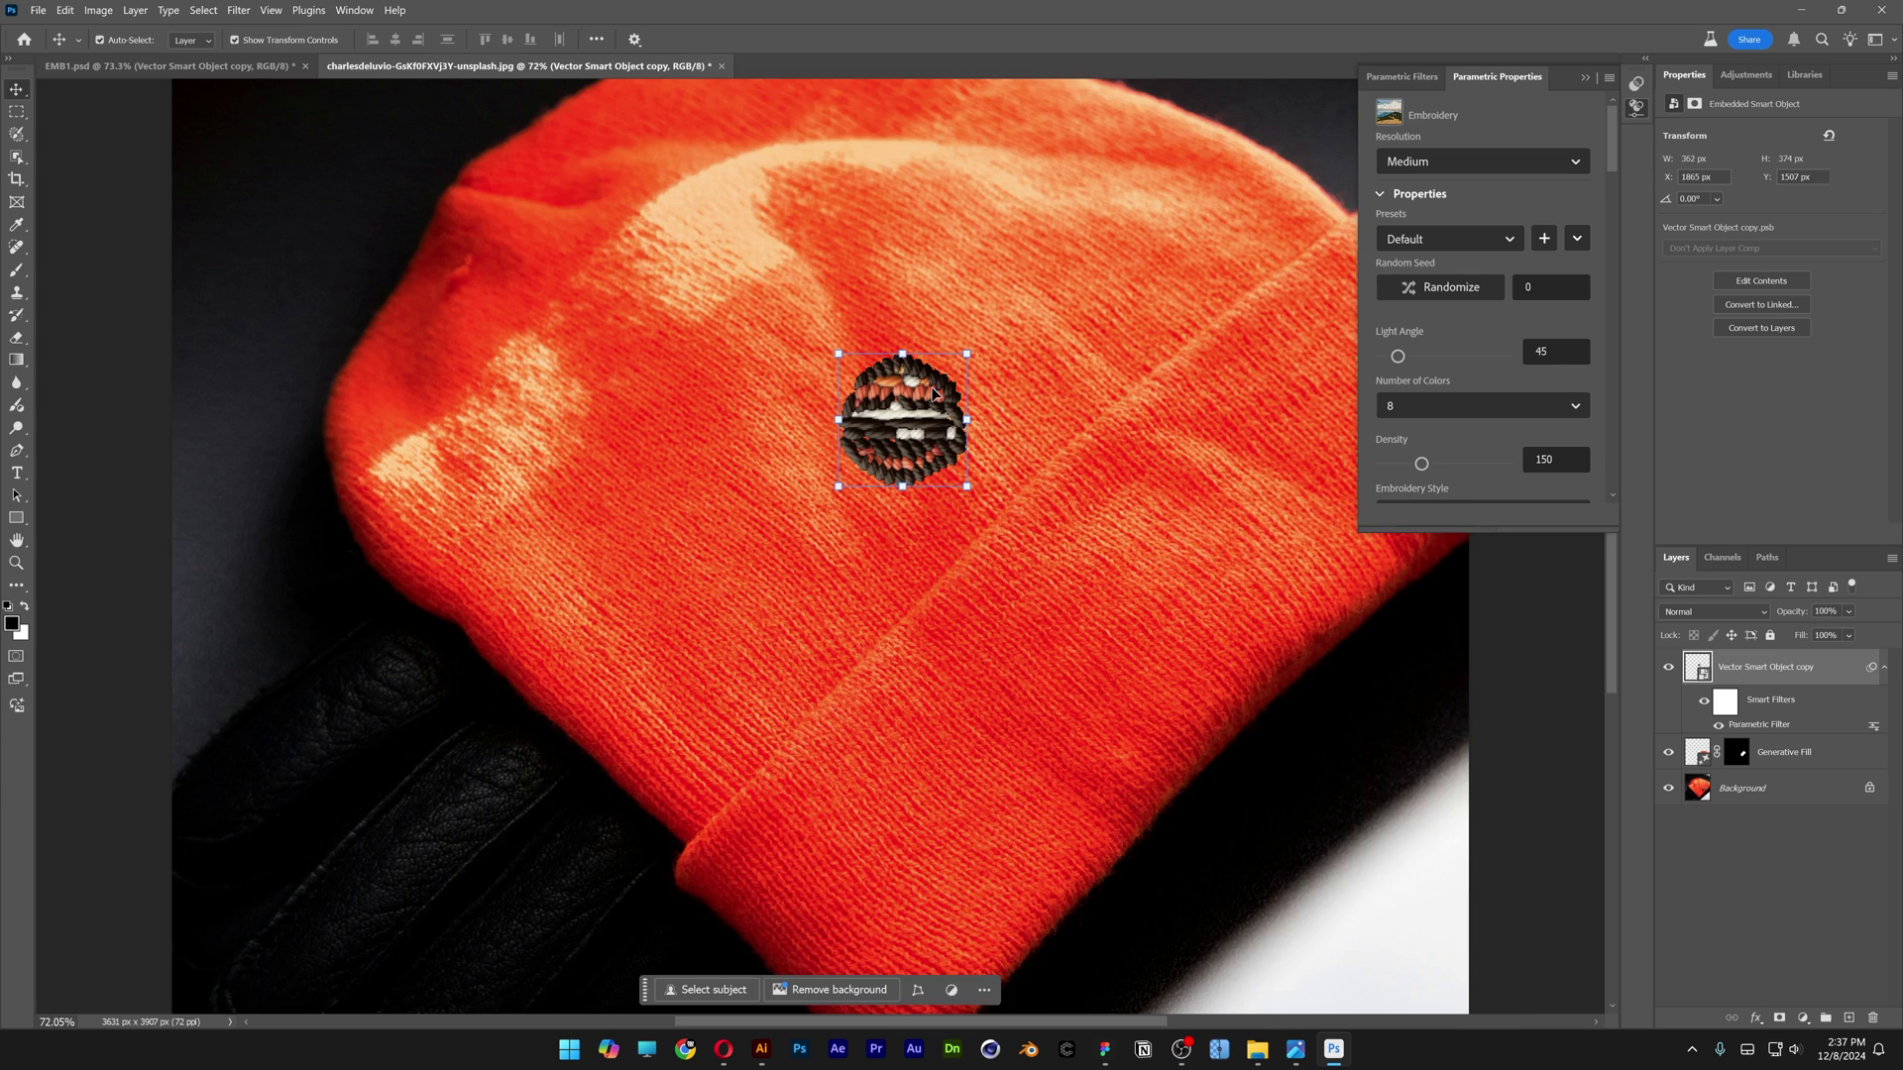
scroll(915, 411, up, 5)
scroll(932, 503, down, 1)
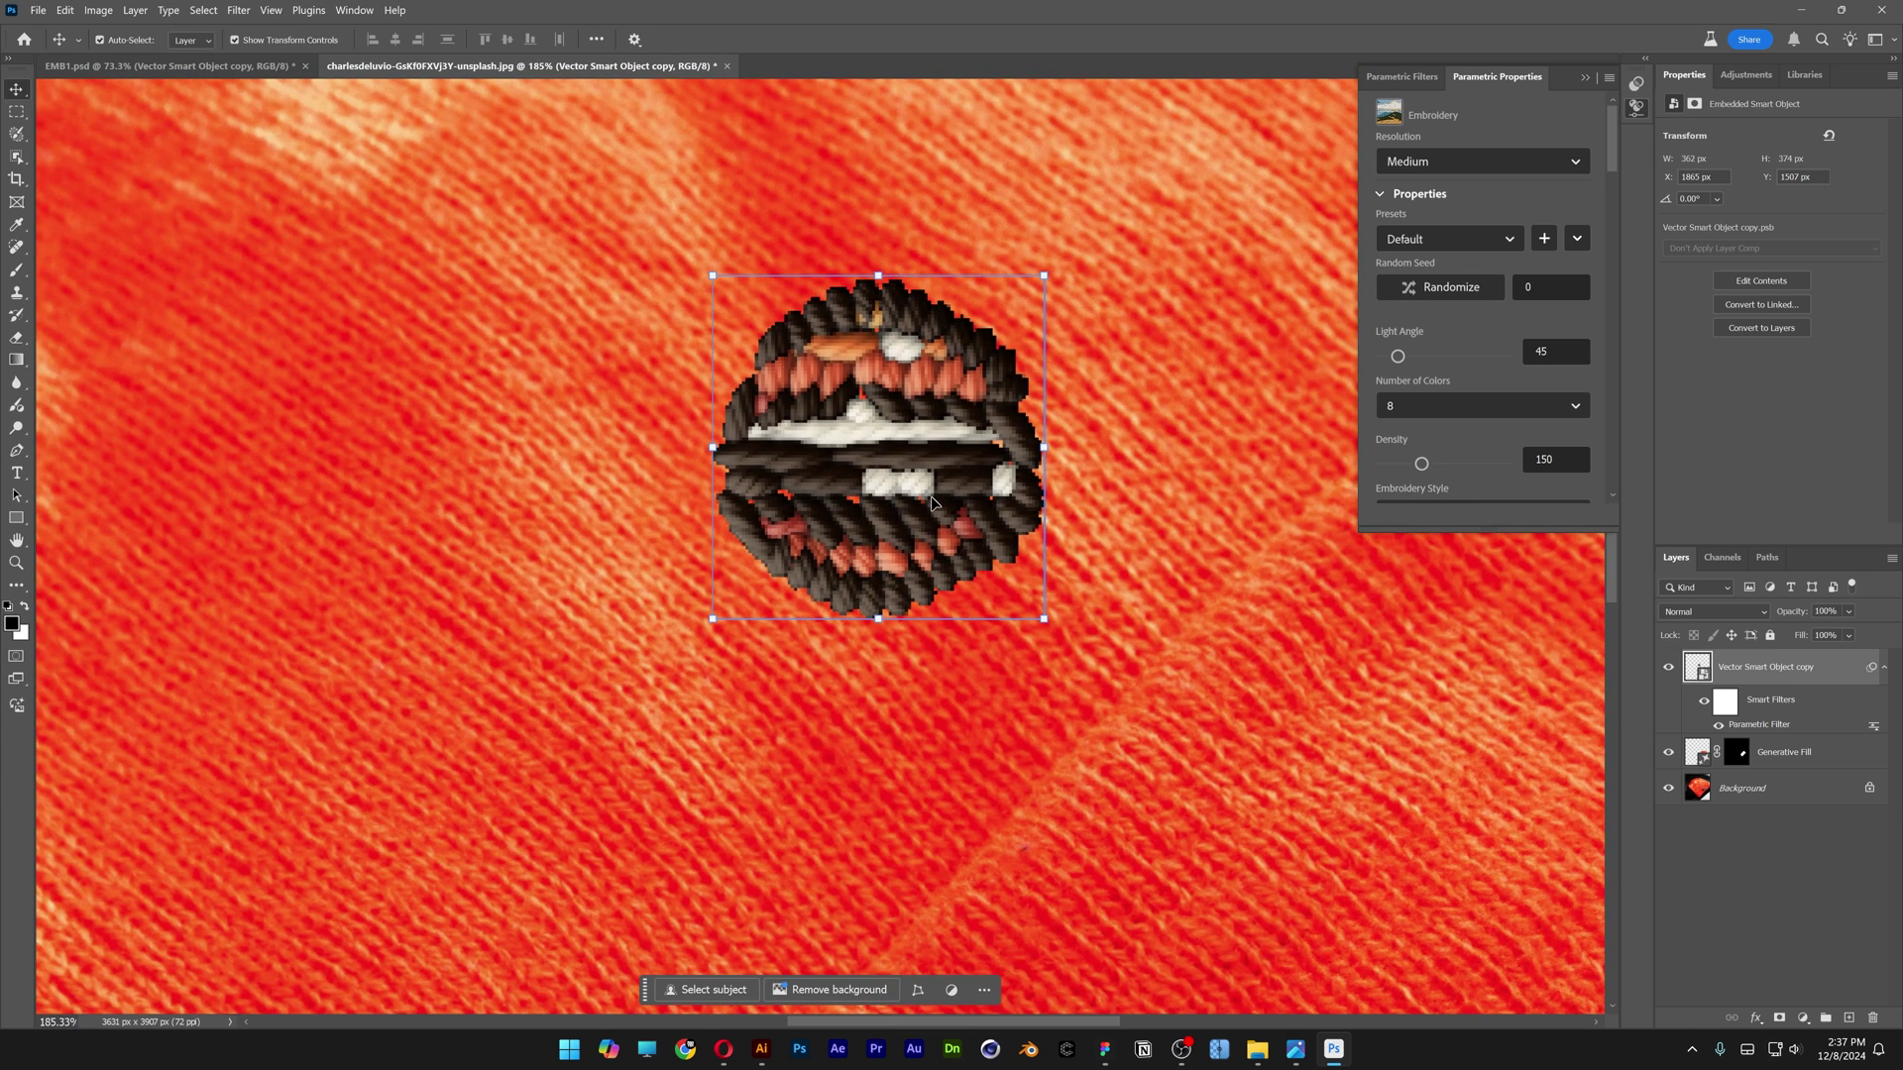
Raise the embroidery stitch Density to 300, then collapse the filter settings.
drag(1455, 534, 1454, 872)
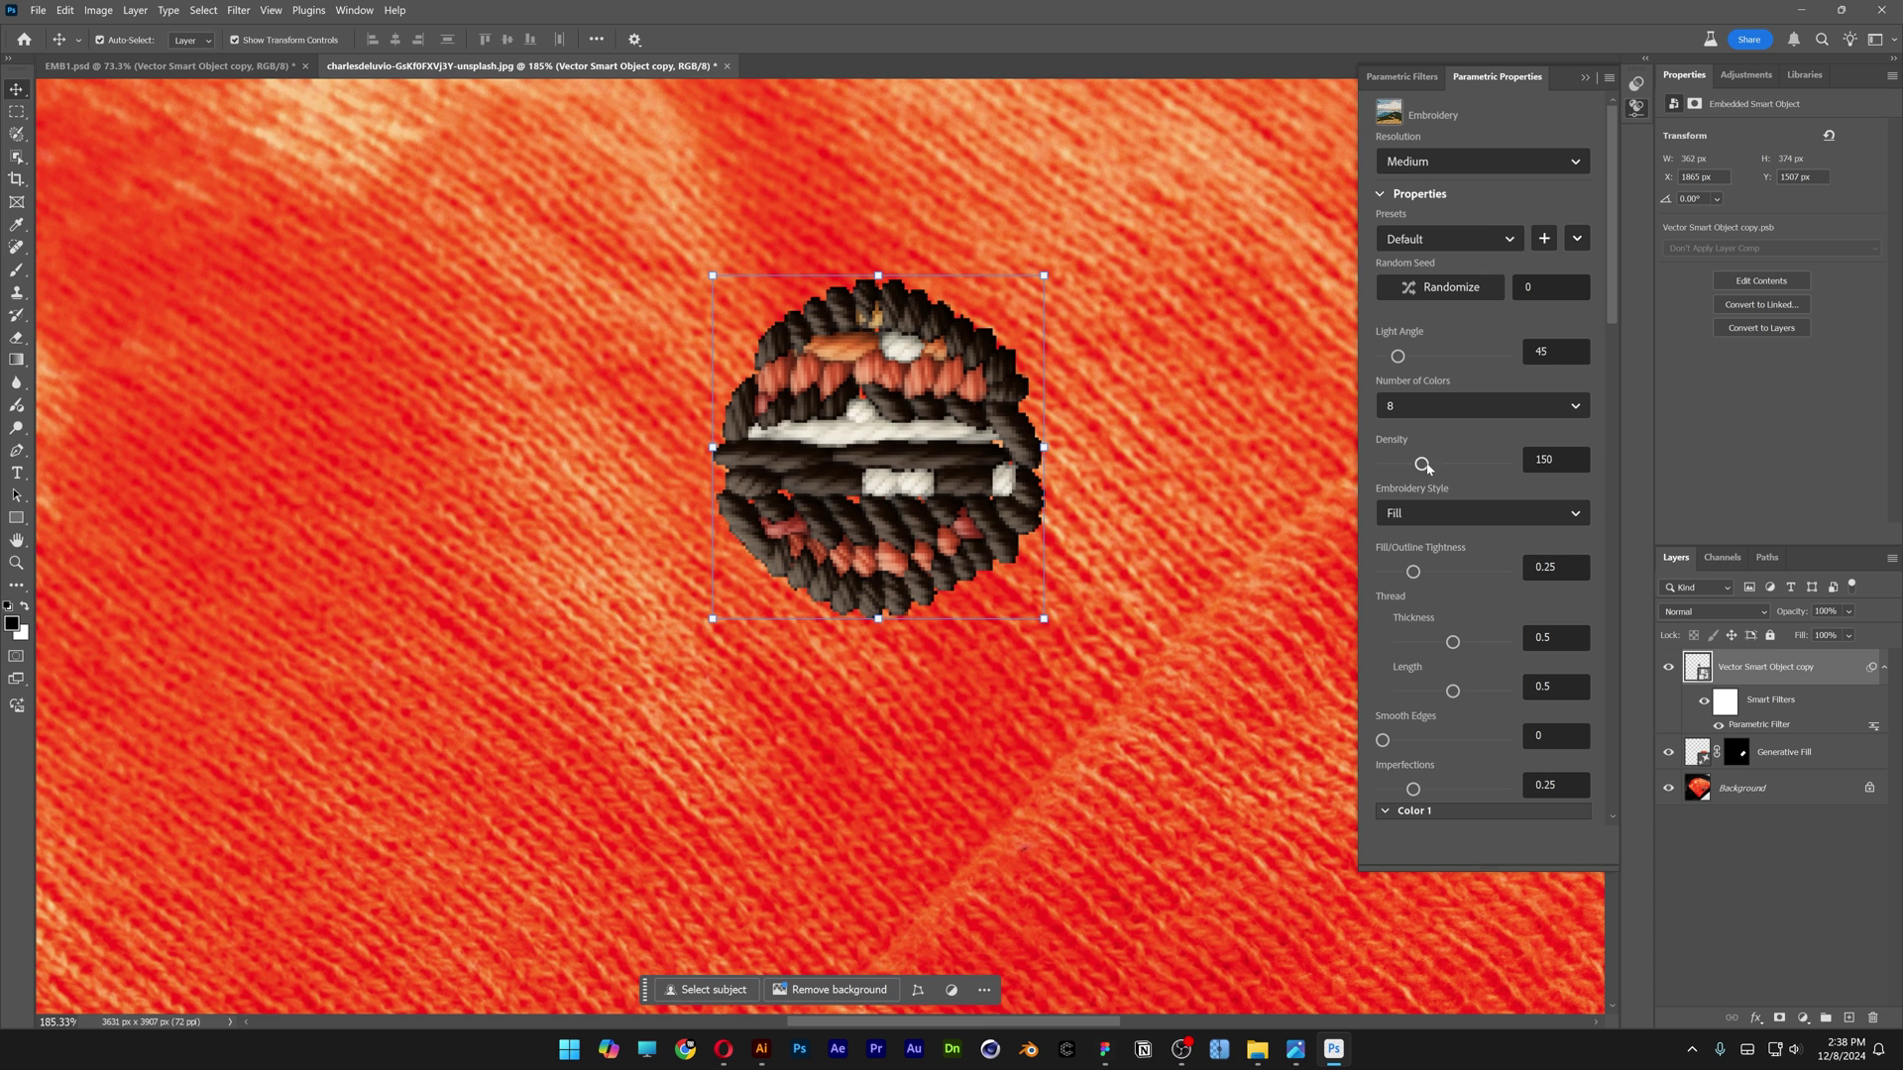
drag(1424, 464, 1526, 462)
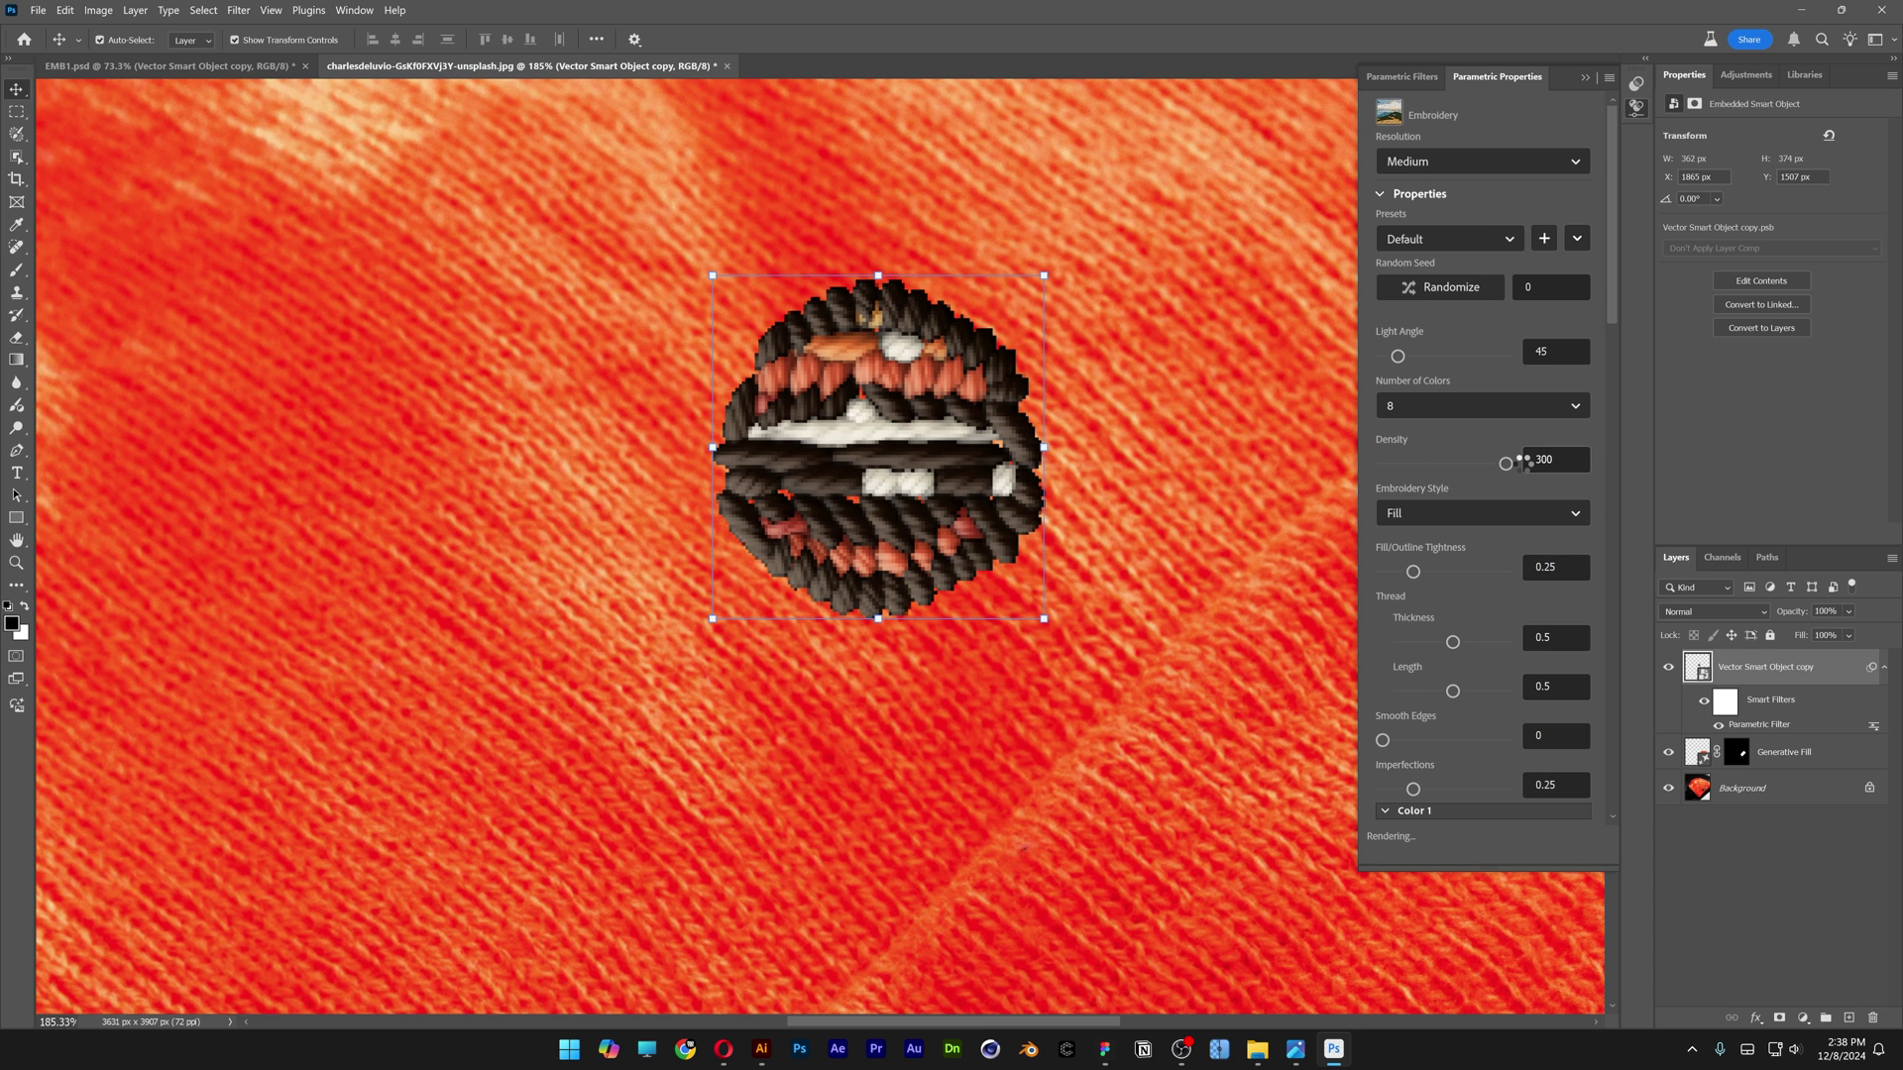
scroll(810, 400, up, 3)
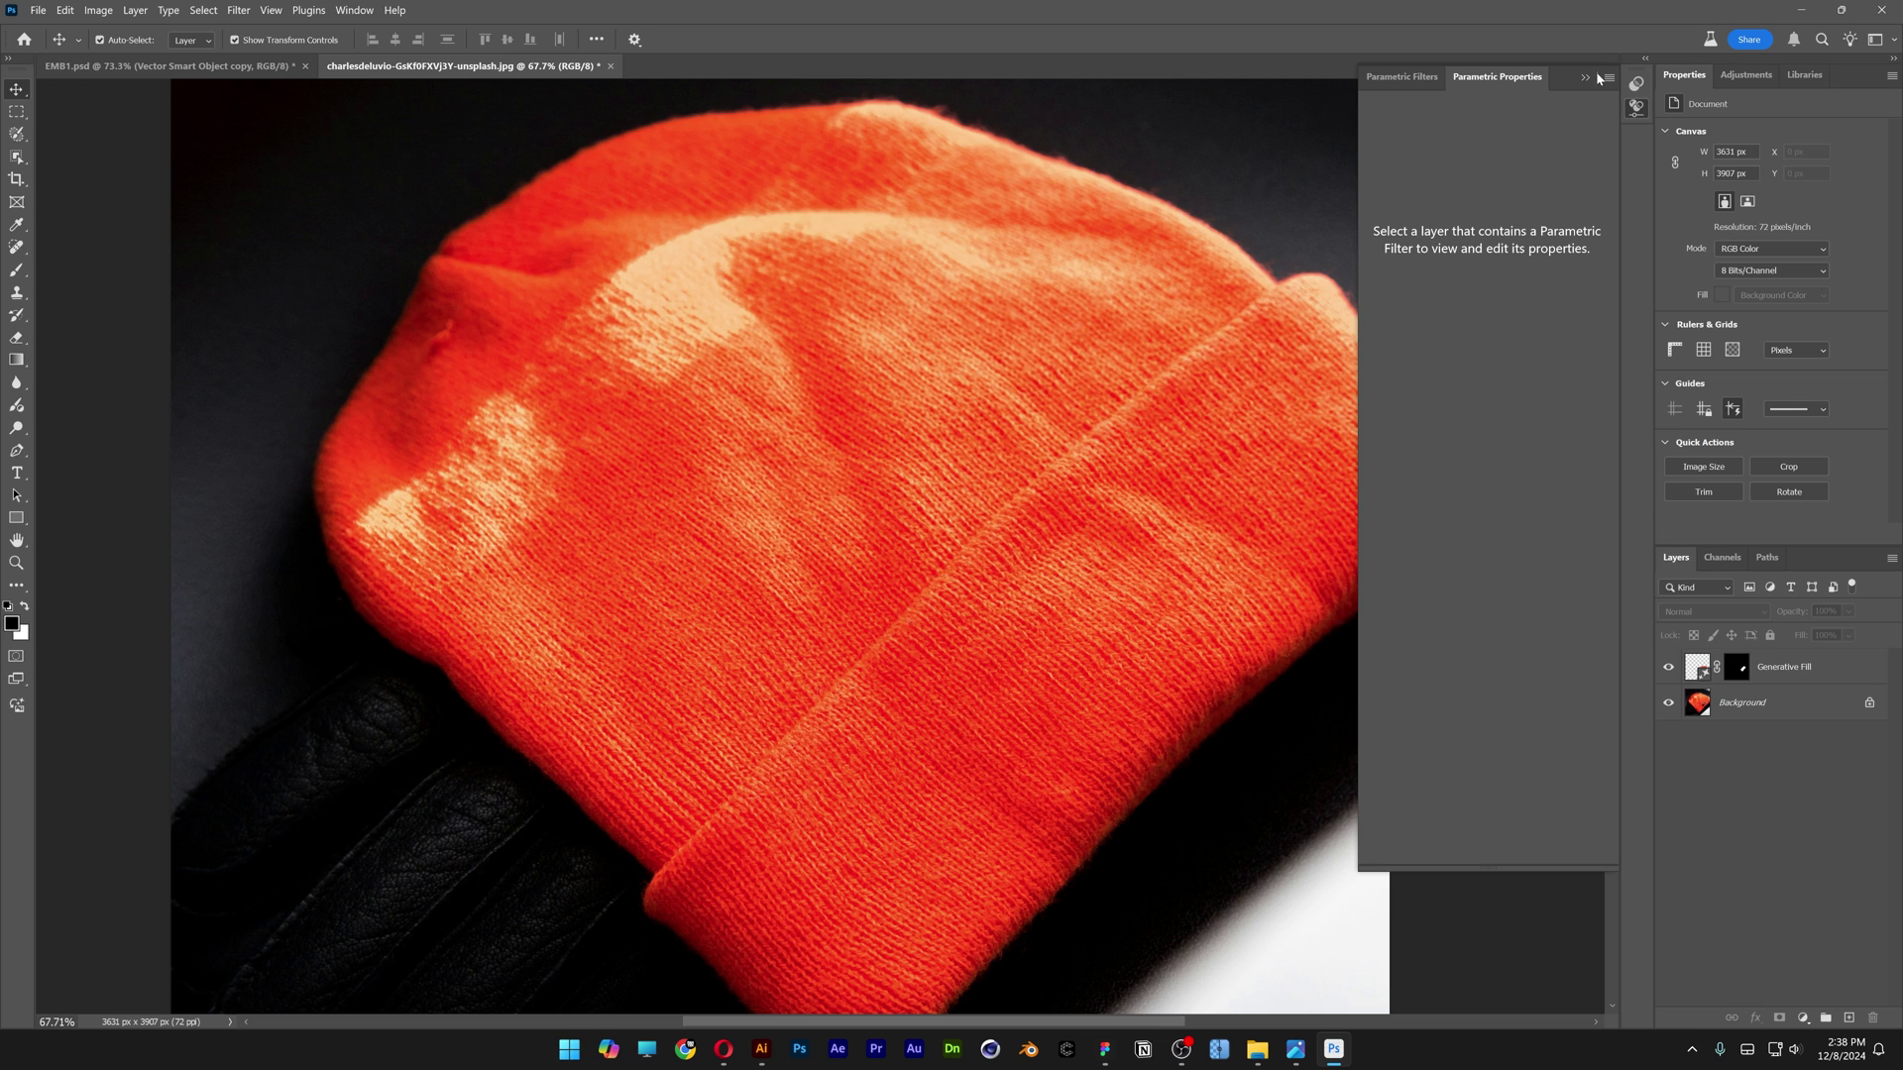
click(1597, 78)
Back in EMB1.psd, lower the embroidery stitch Density to 128.
click(238, 66)
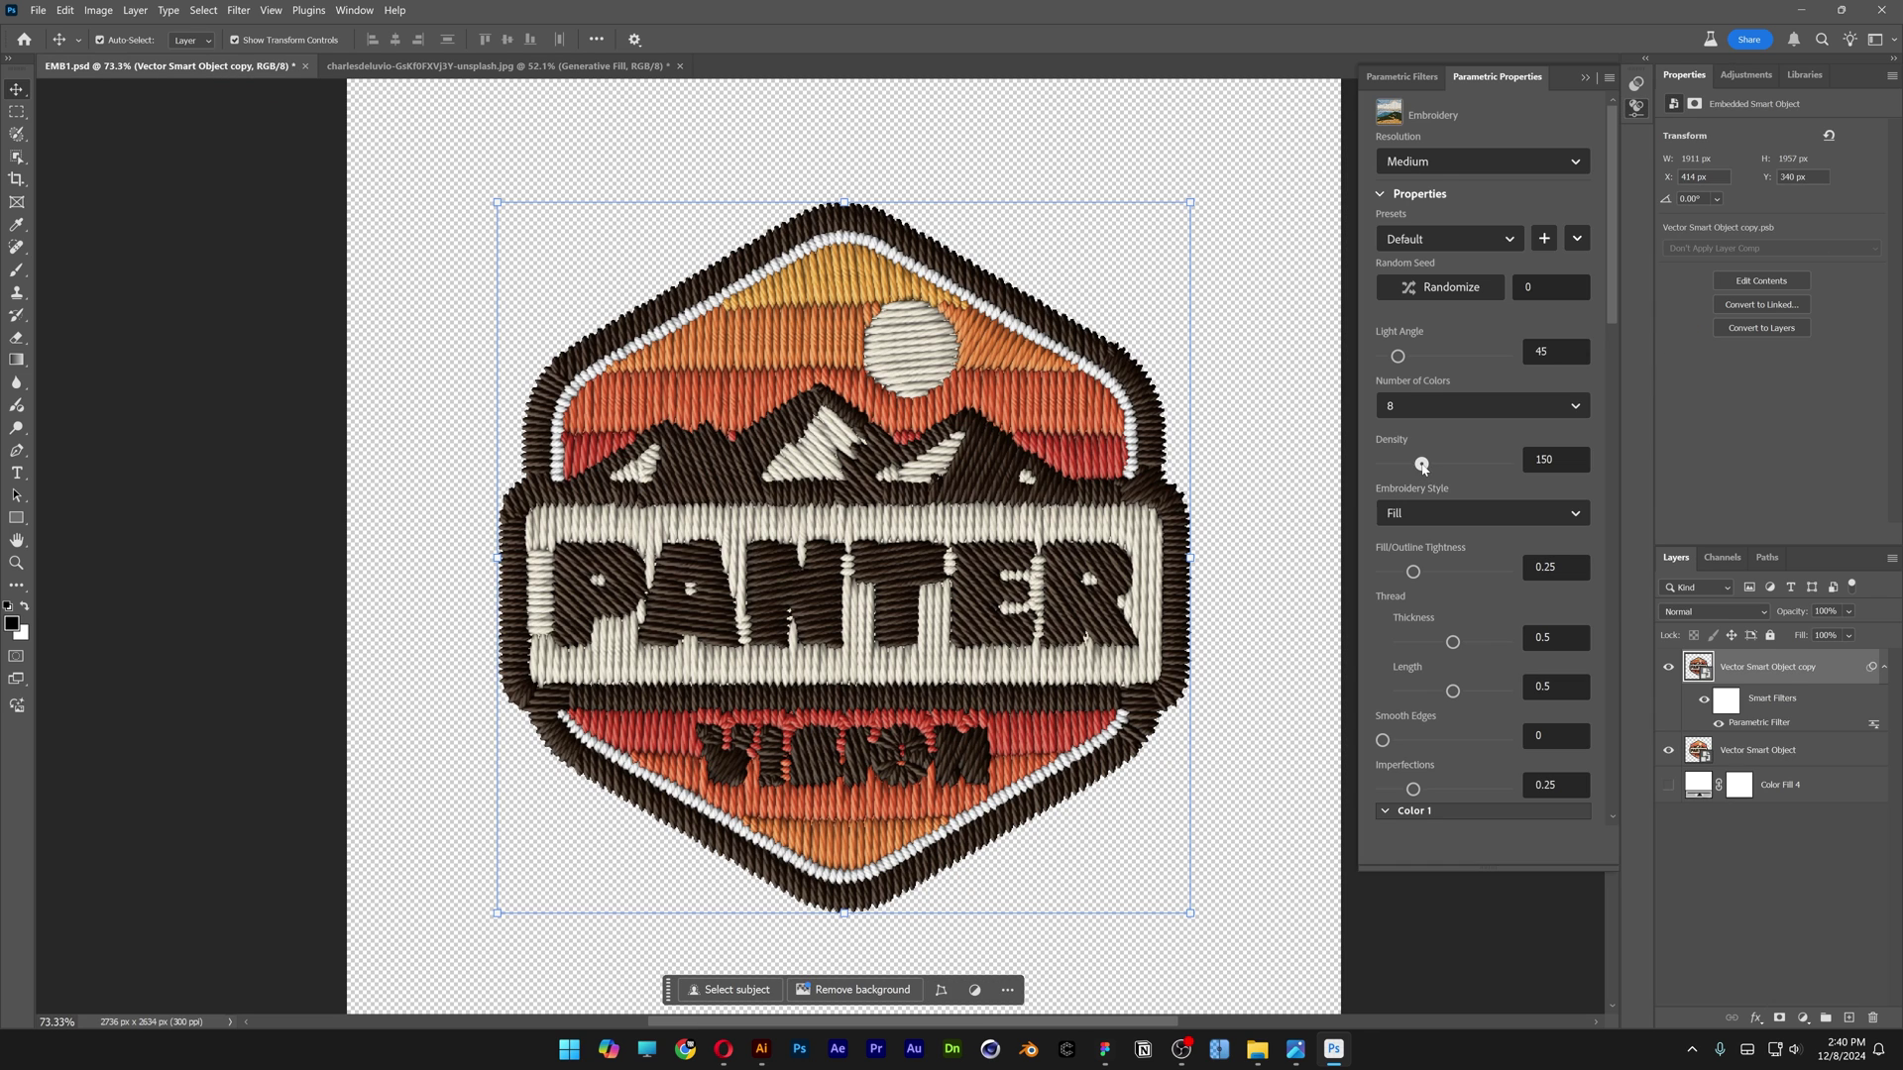
drag(1423, 466, 1406, 467)
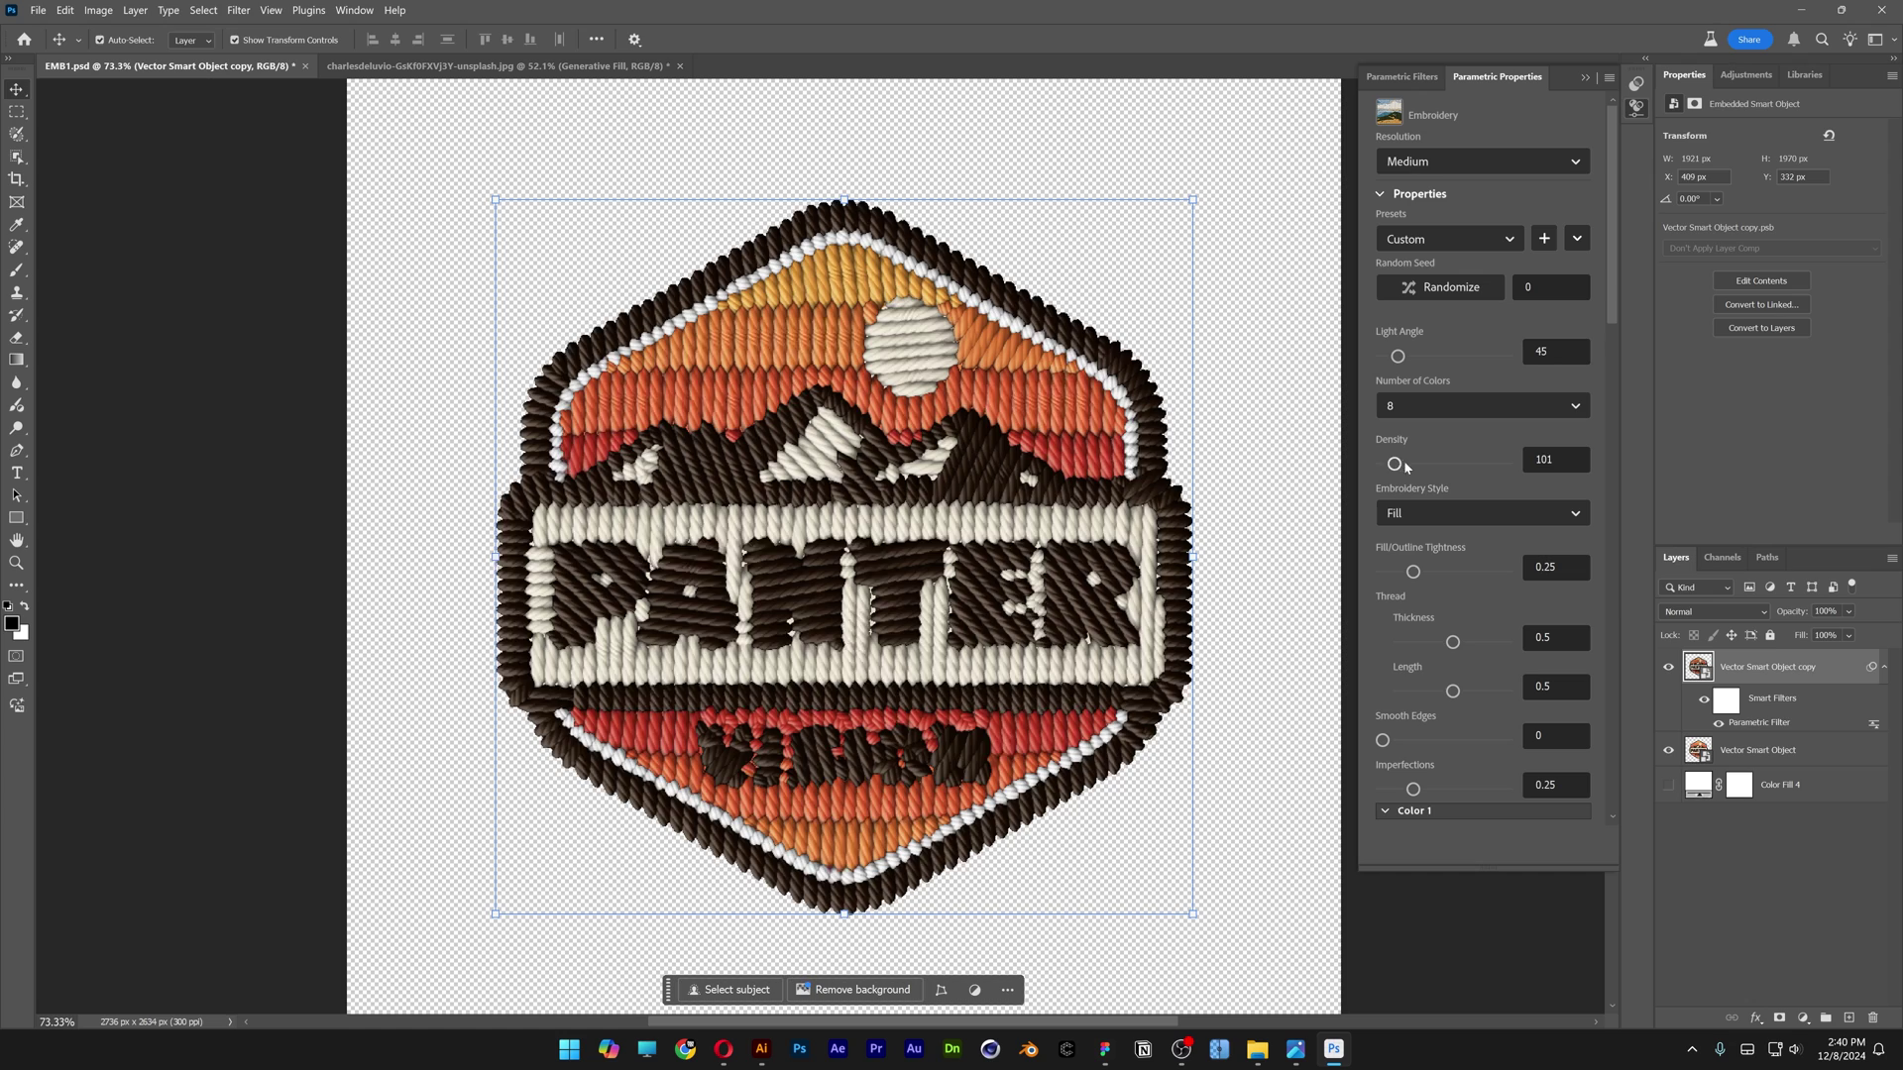
click(1407, 466)
Stamp all visible layers into Layer 1 and move it onto the beanie photo.
key(ctrl+shift+alt+e)
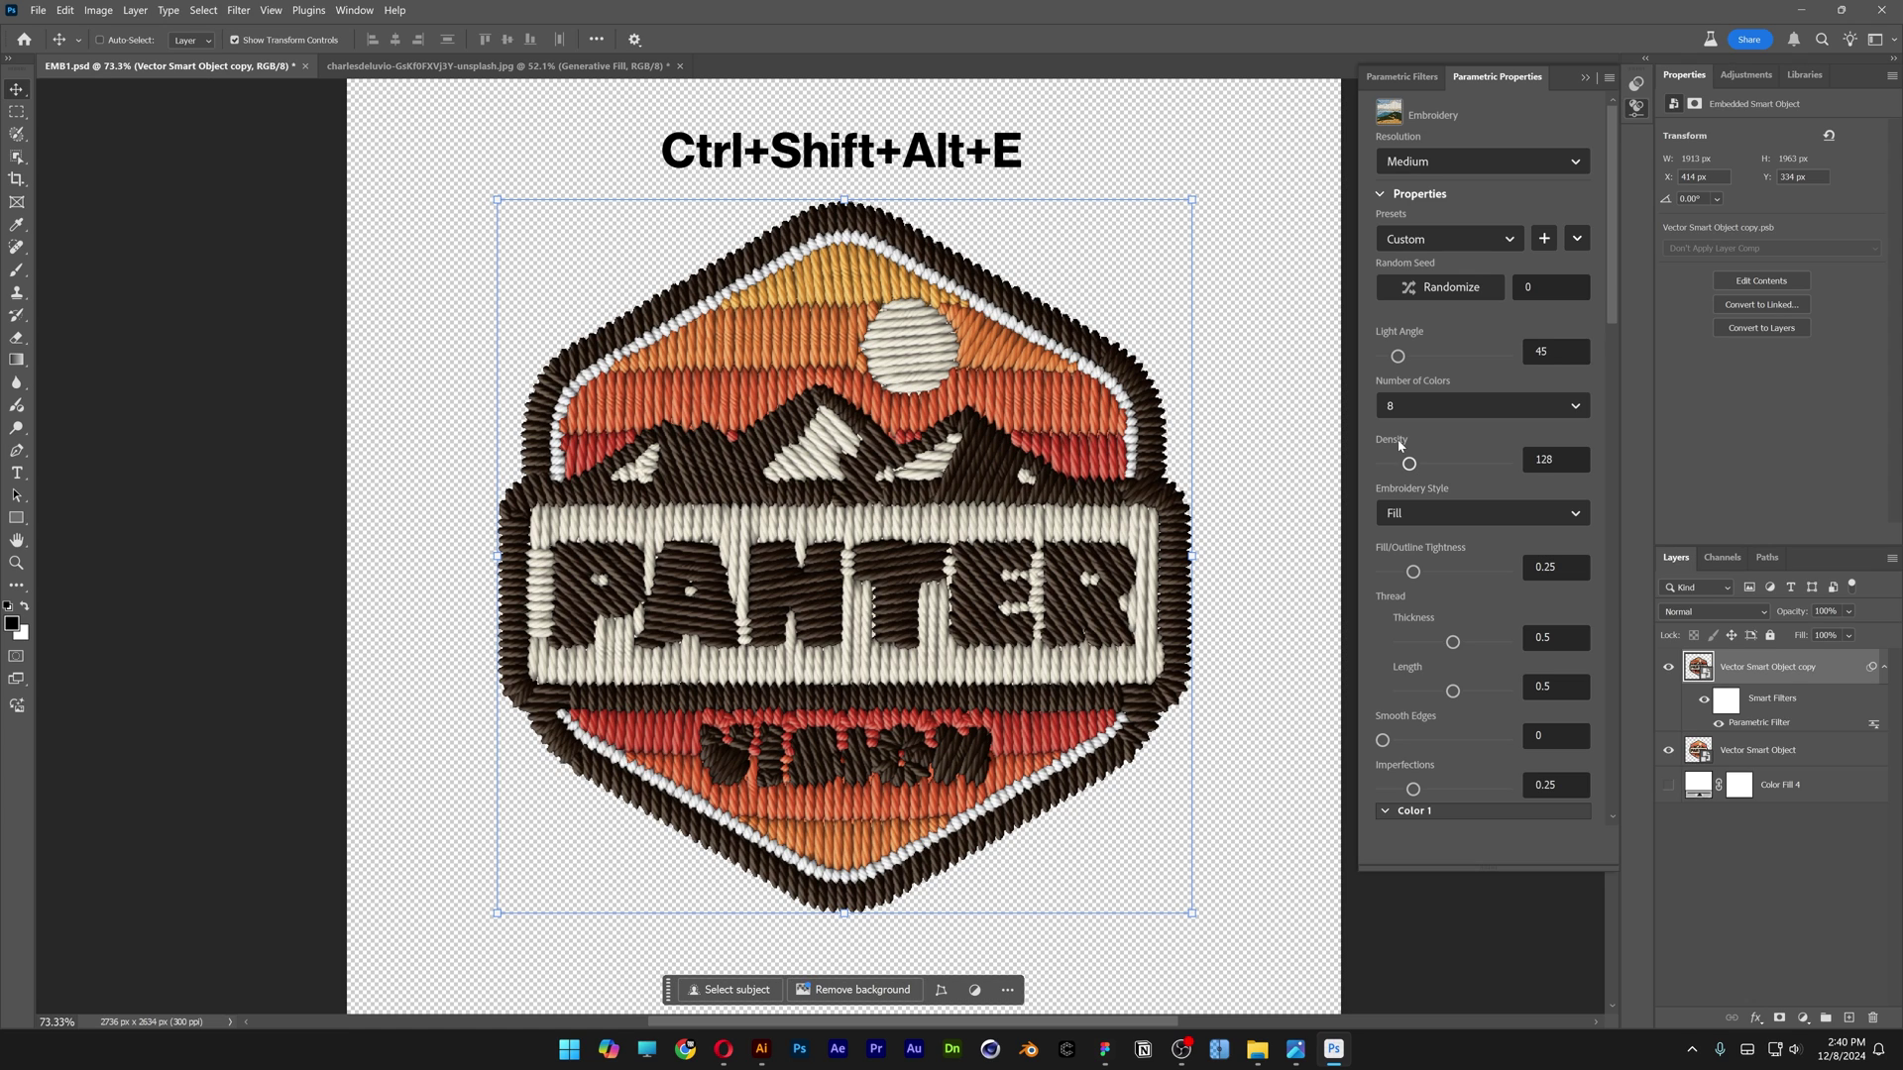
drag(1753, 667, 1794, 688)
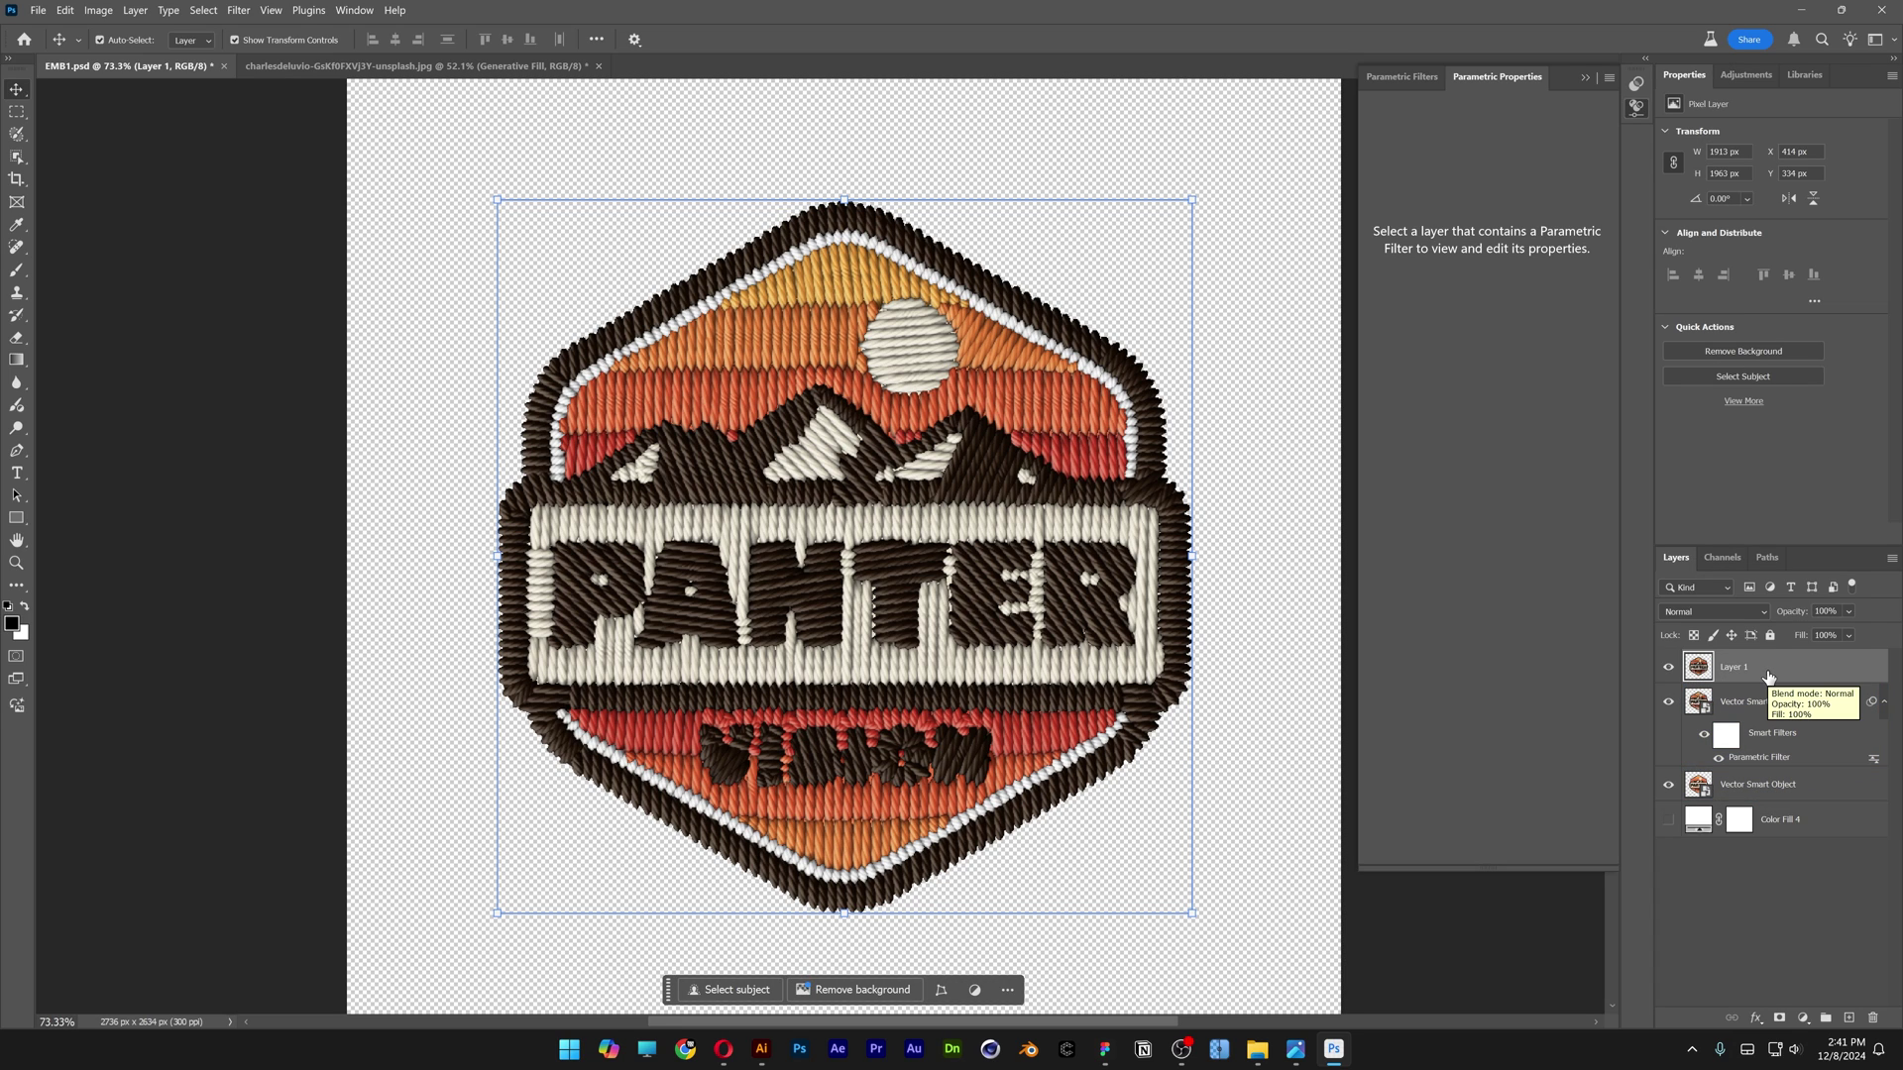
drag(894, 531, 936, 522)
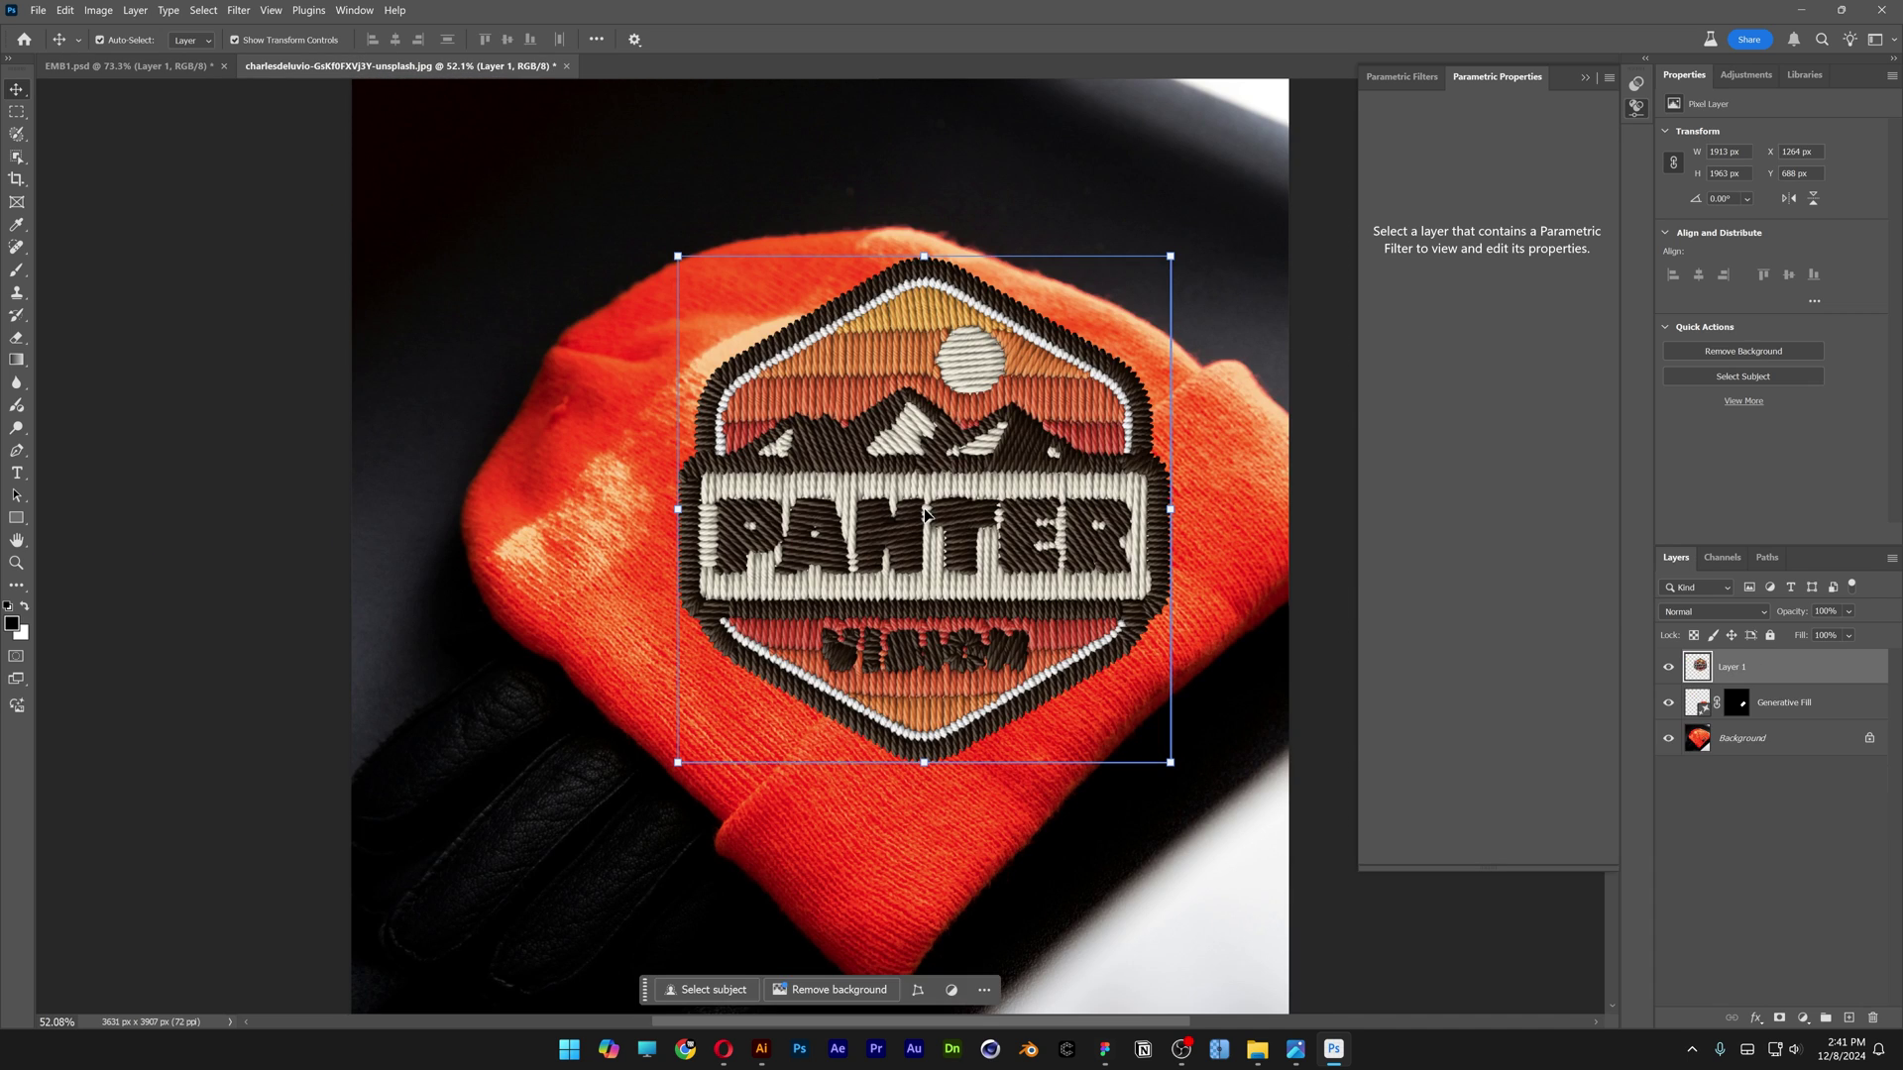
Convert the merged badge layer to a smart object and rename it BADGE.
key(f)
click(1586, 76)
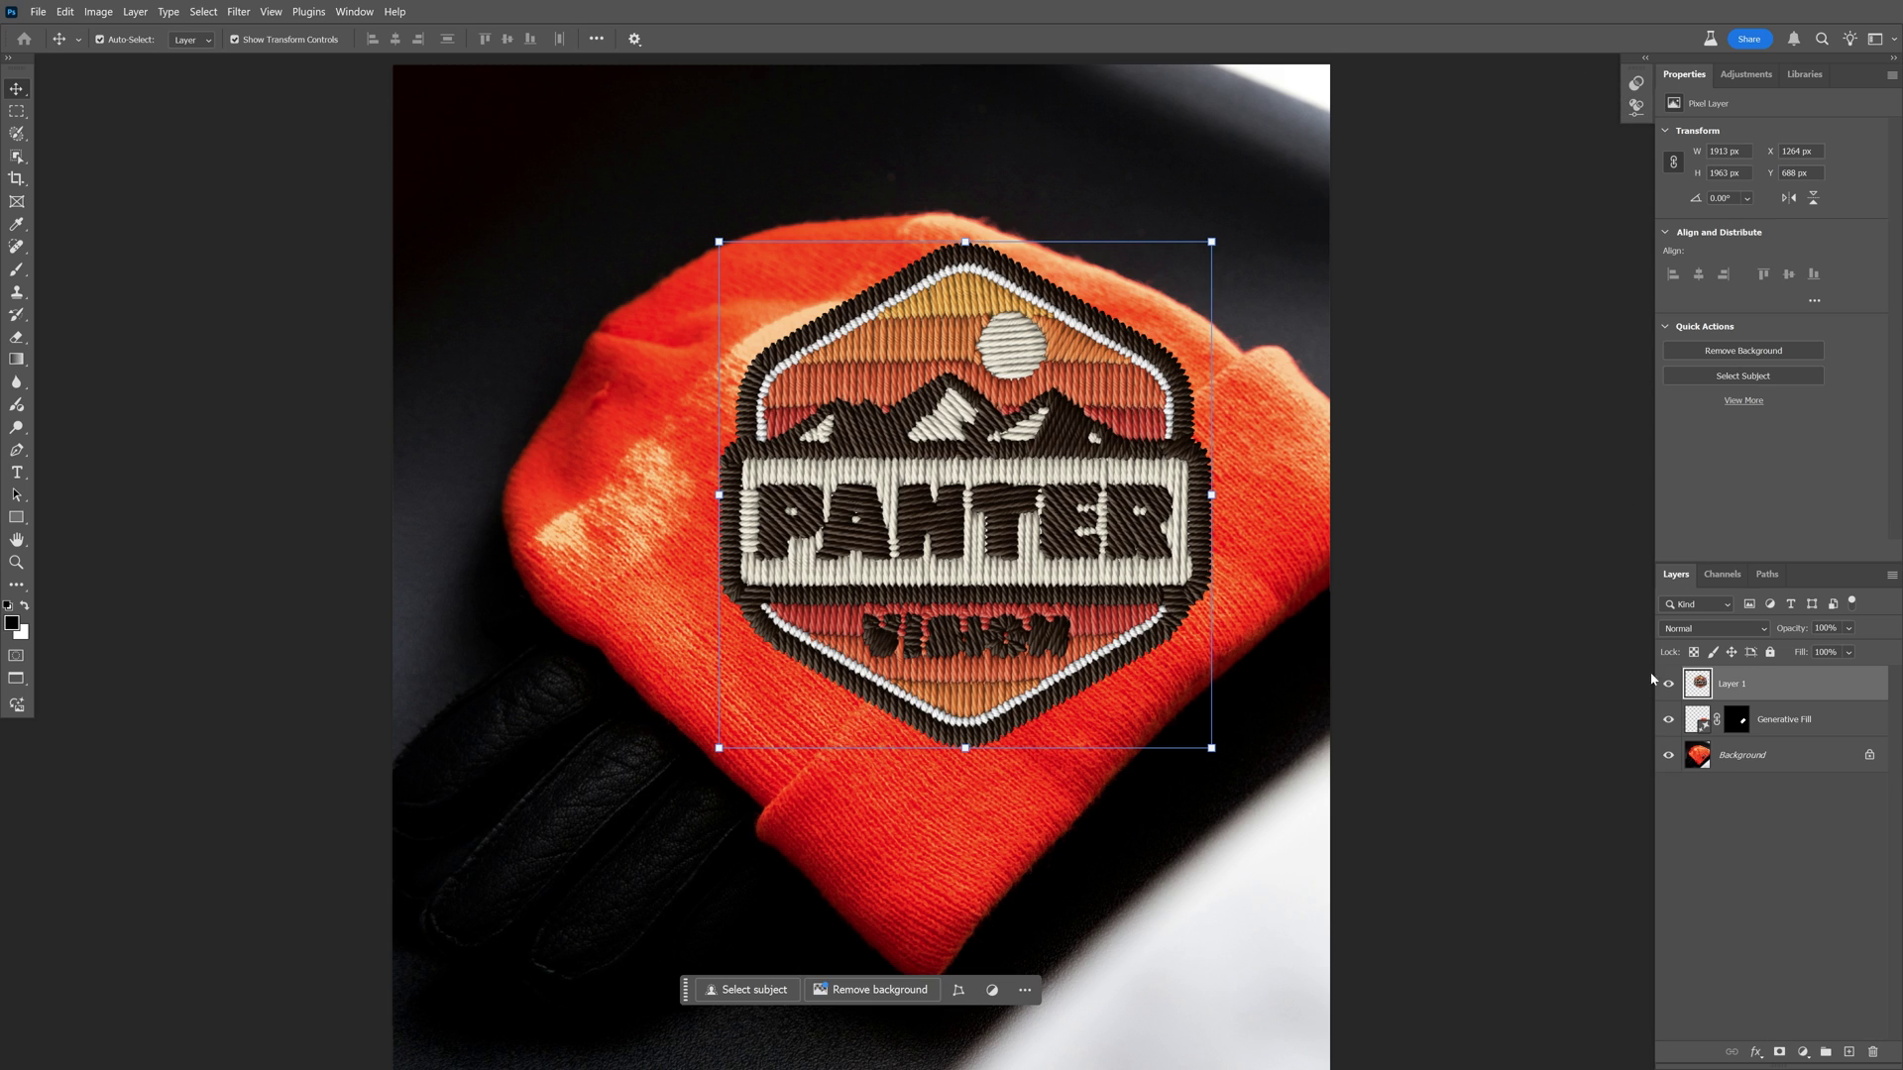
right_click(1738, 691)
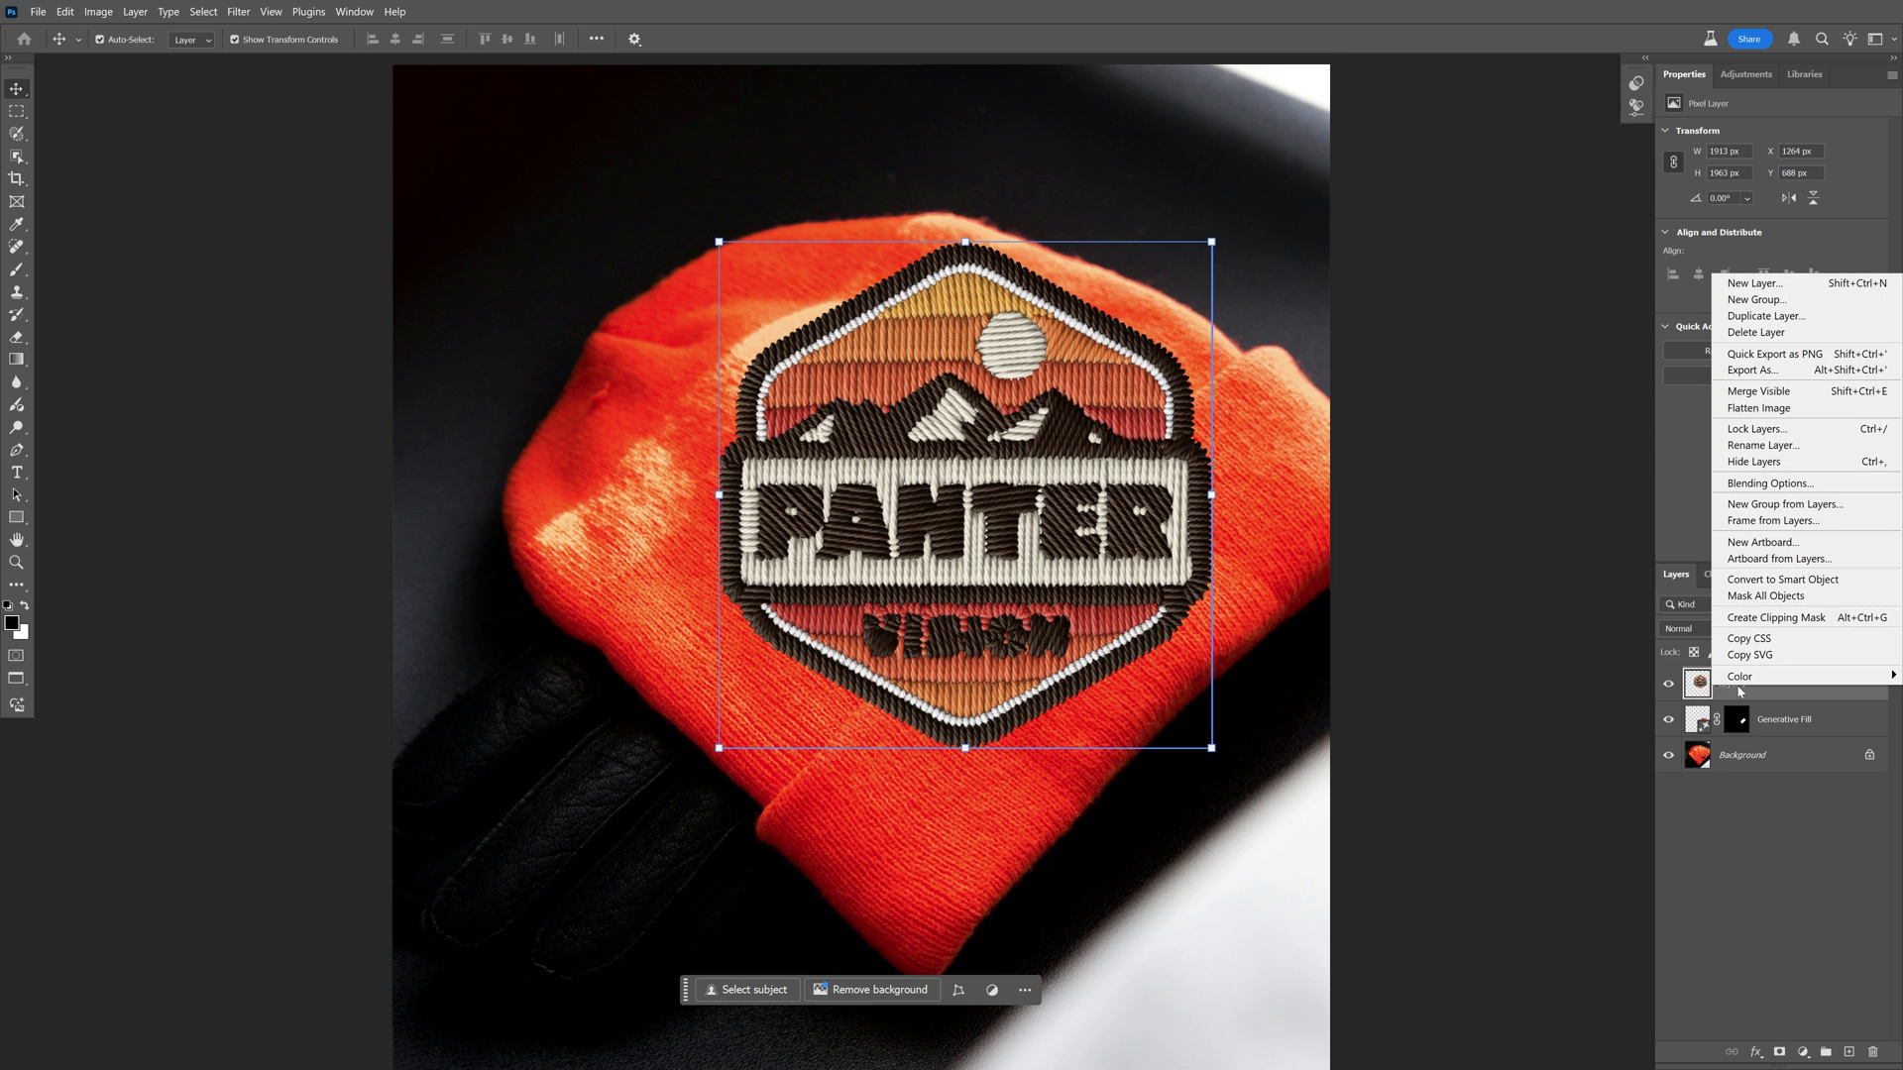
click(1759, 579)
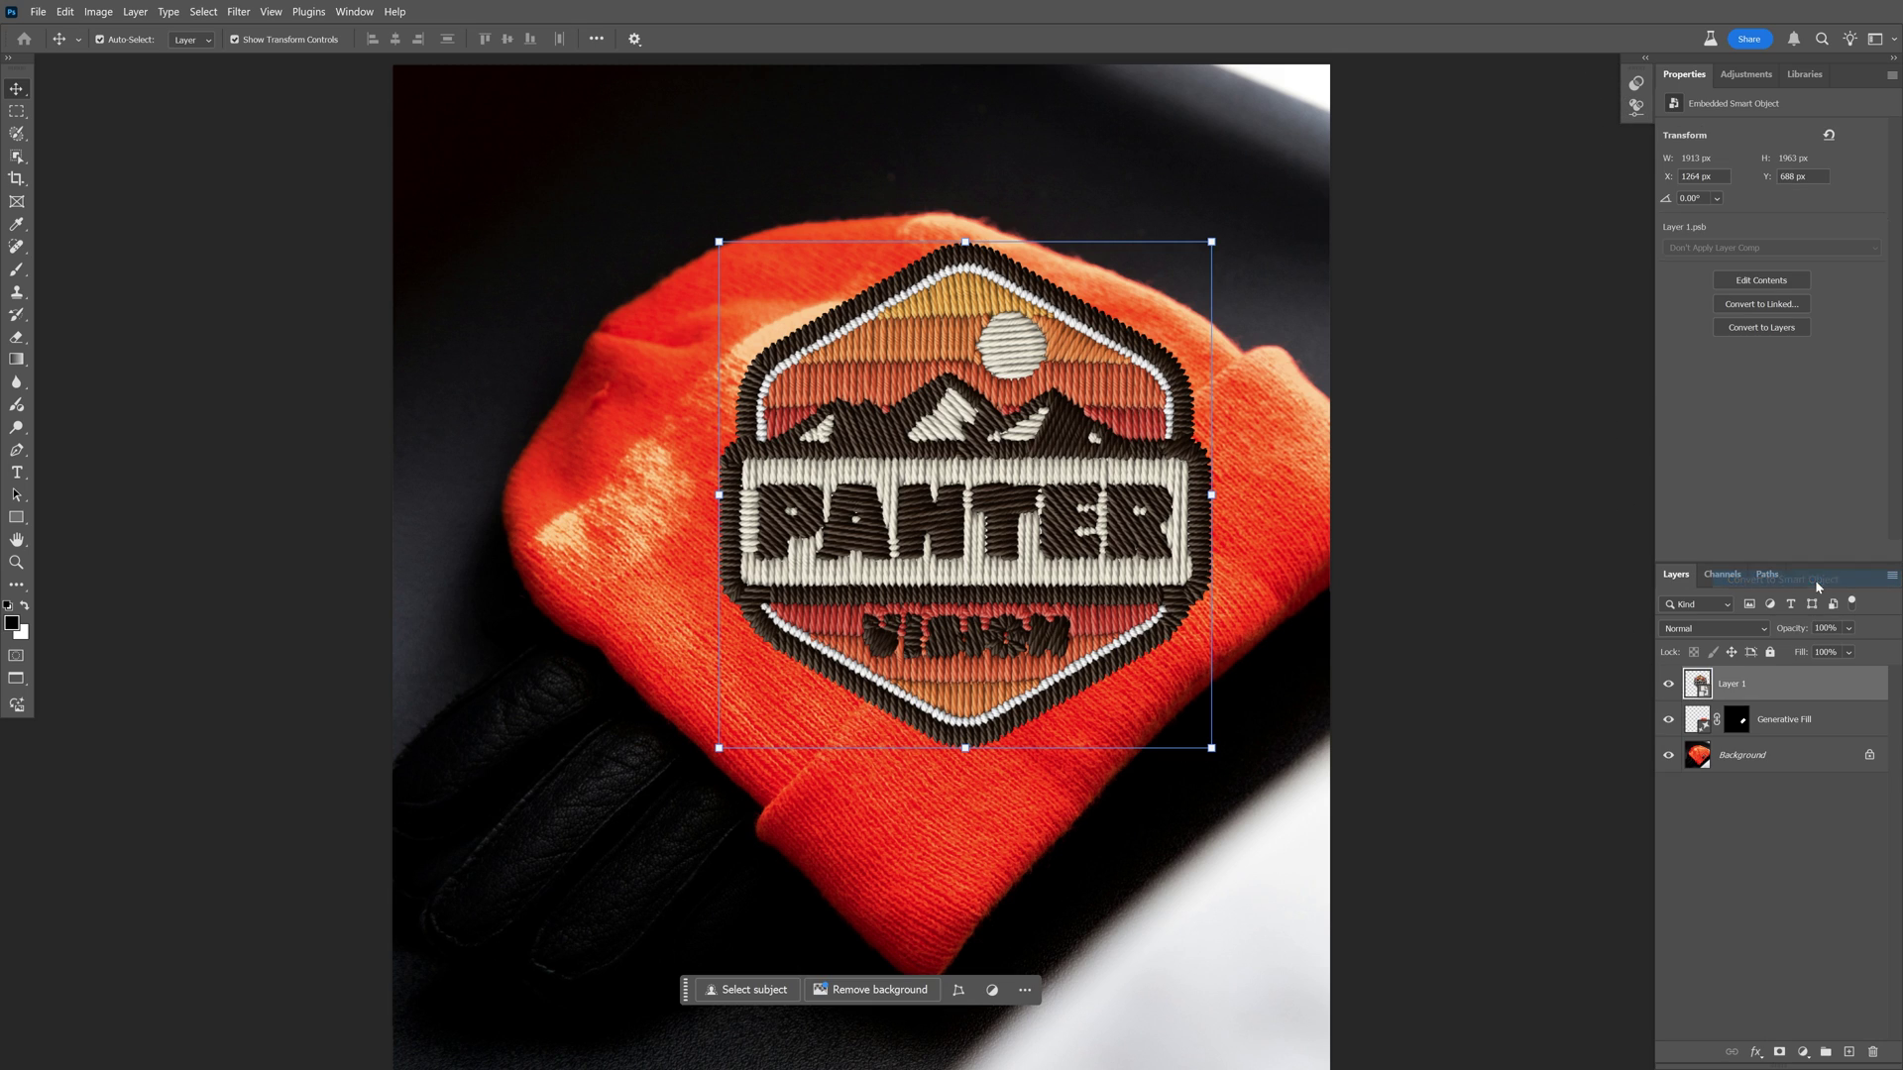
double_click(1747, 688)
text(BADGE)
key(Return)
scroll(1121, 499, up, 1)
Scale the badge down to under half its size.
key(ctrl+t)
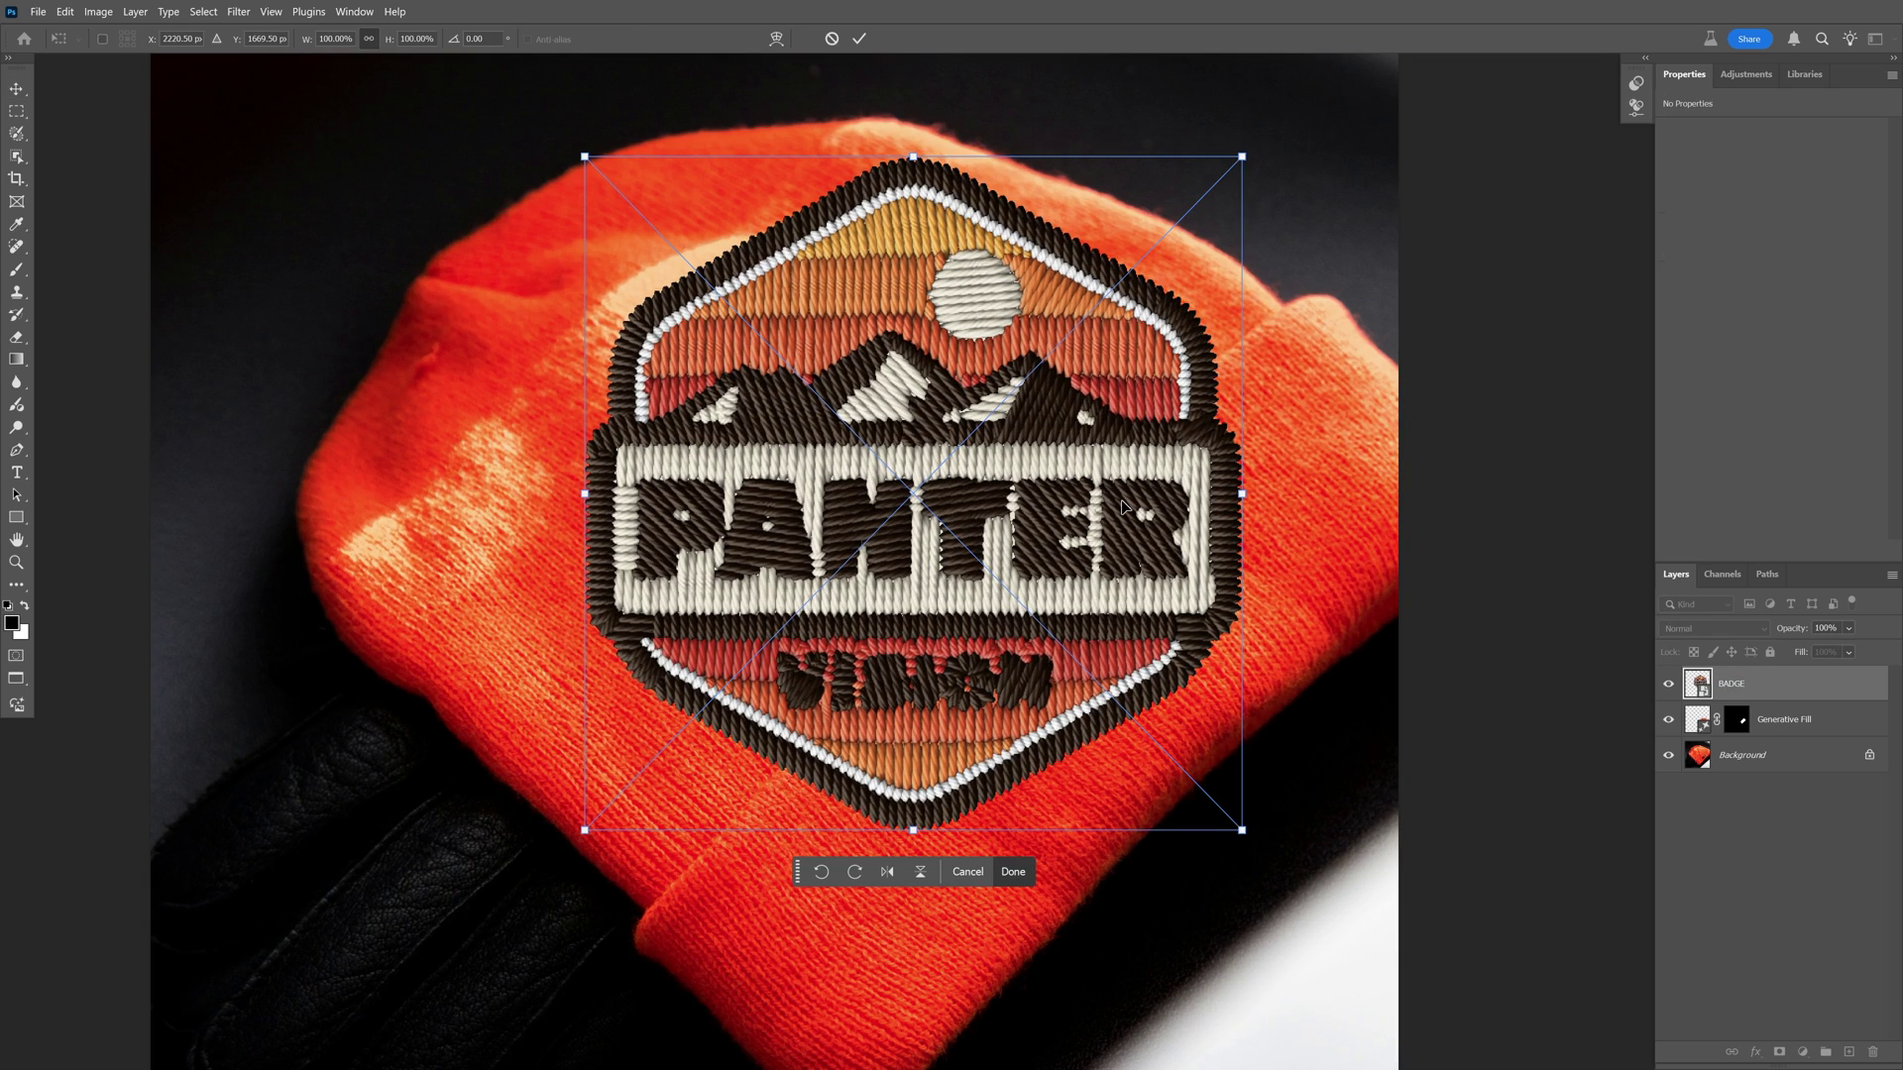
drag(1242, 829, 1090, 563)
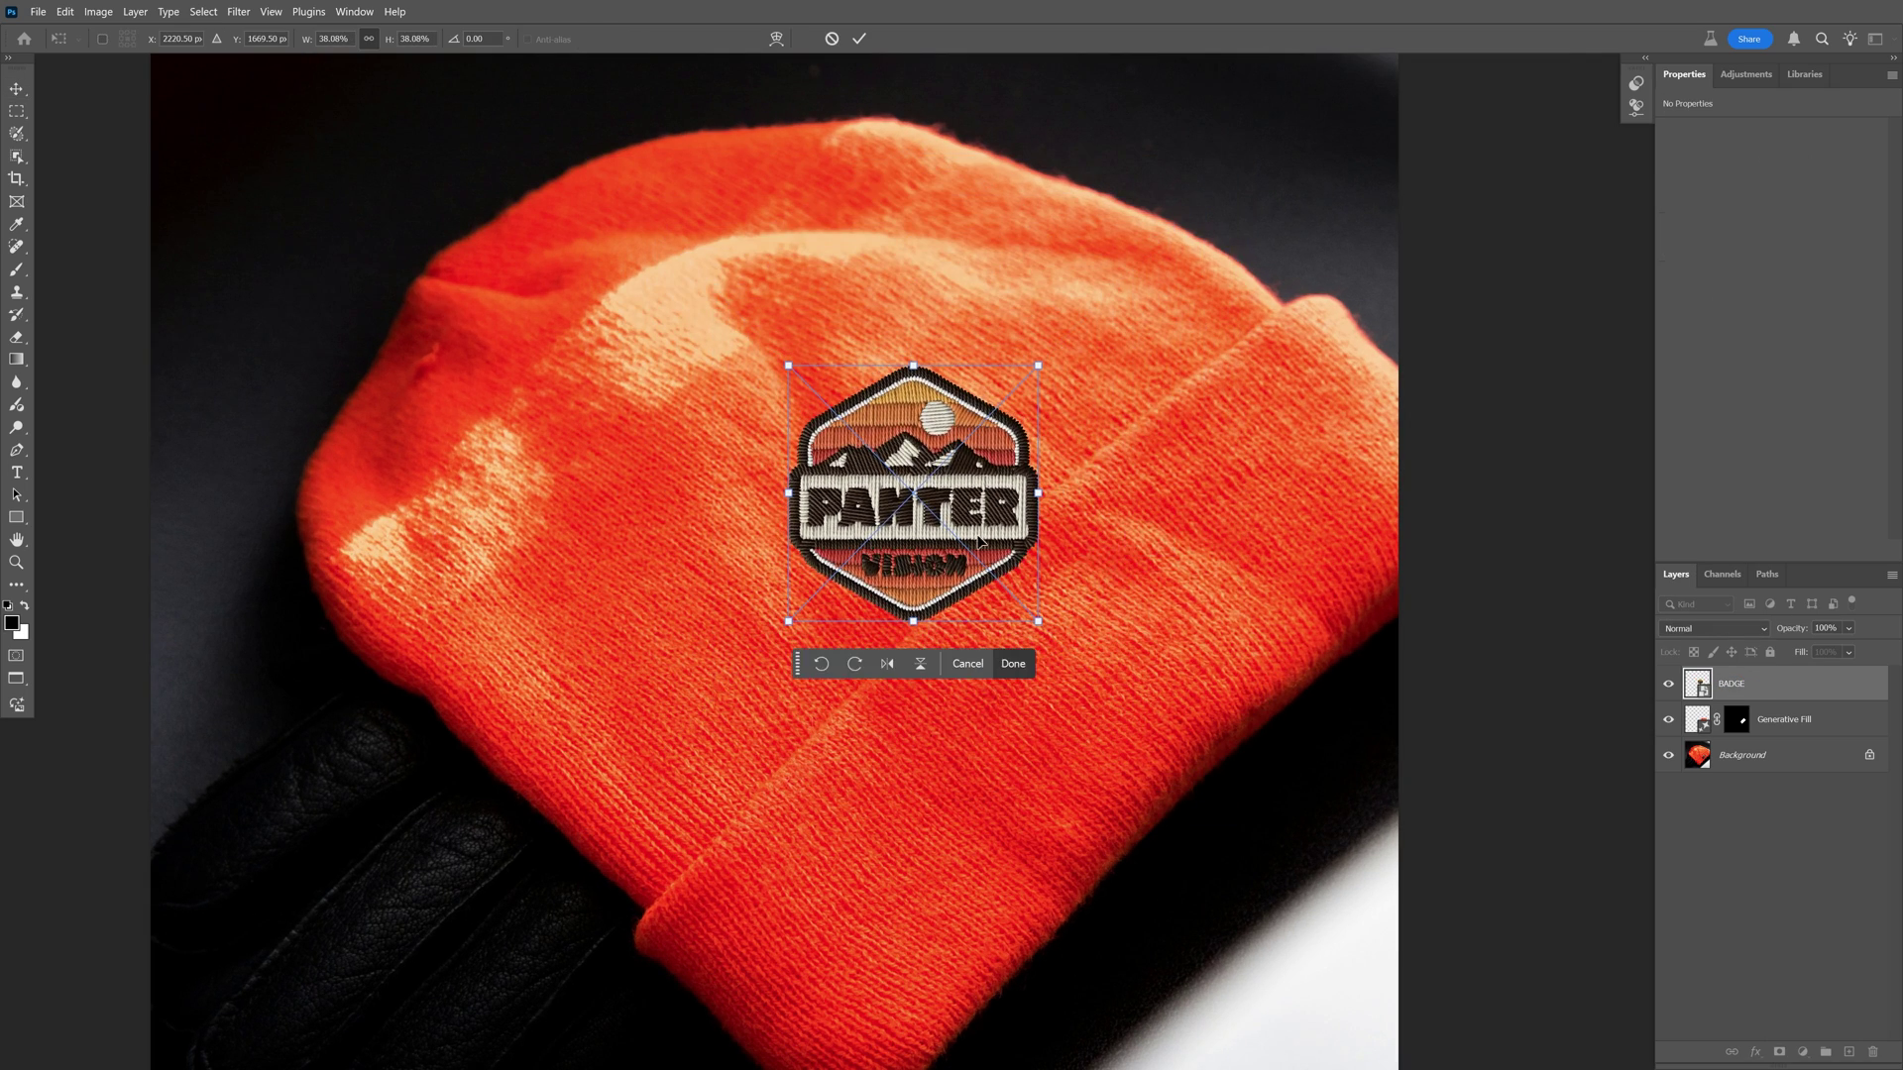
scroll(1118, 646, up, 2)
key(Return)
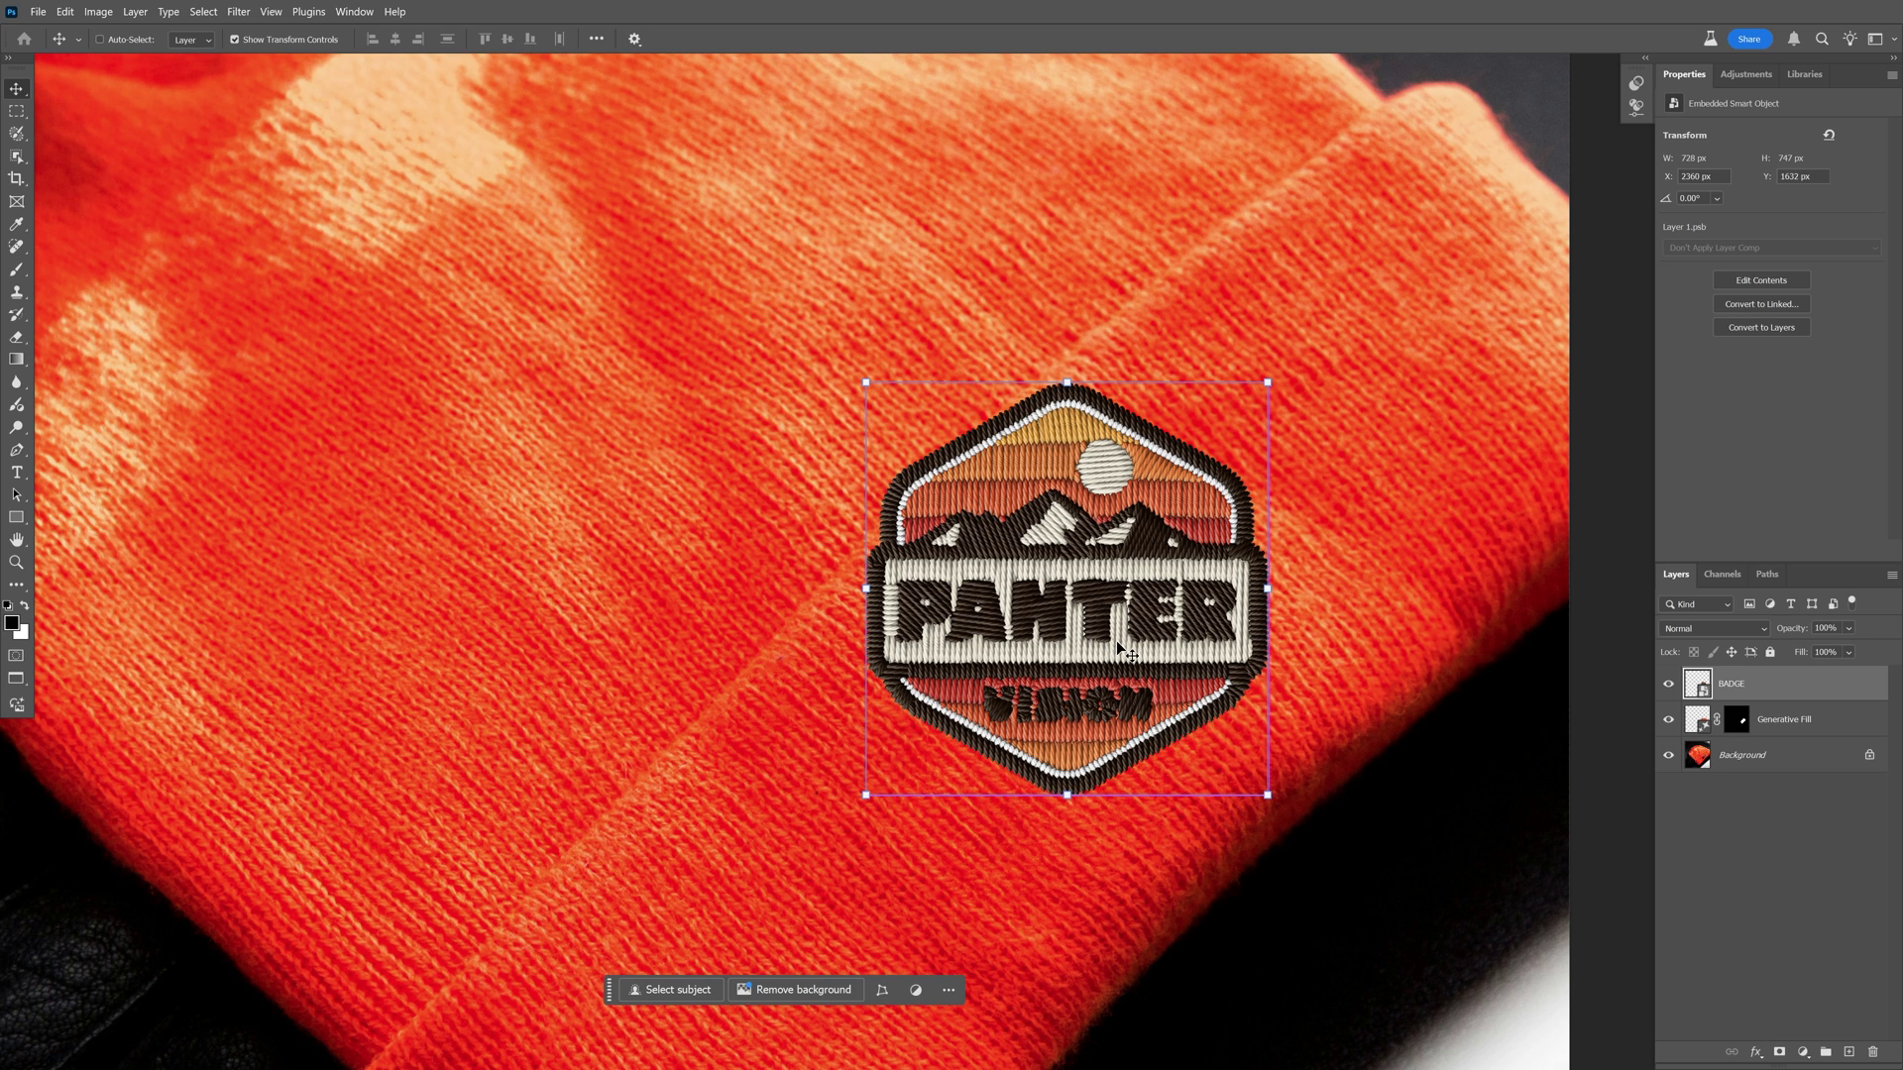
Rotate the badge about 43° and distort its corners to follow the beanie's fold.
key(ctrl+t)
drag(1306, 810, 1372, 661)
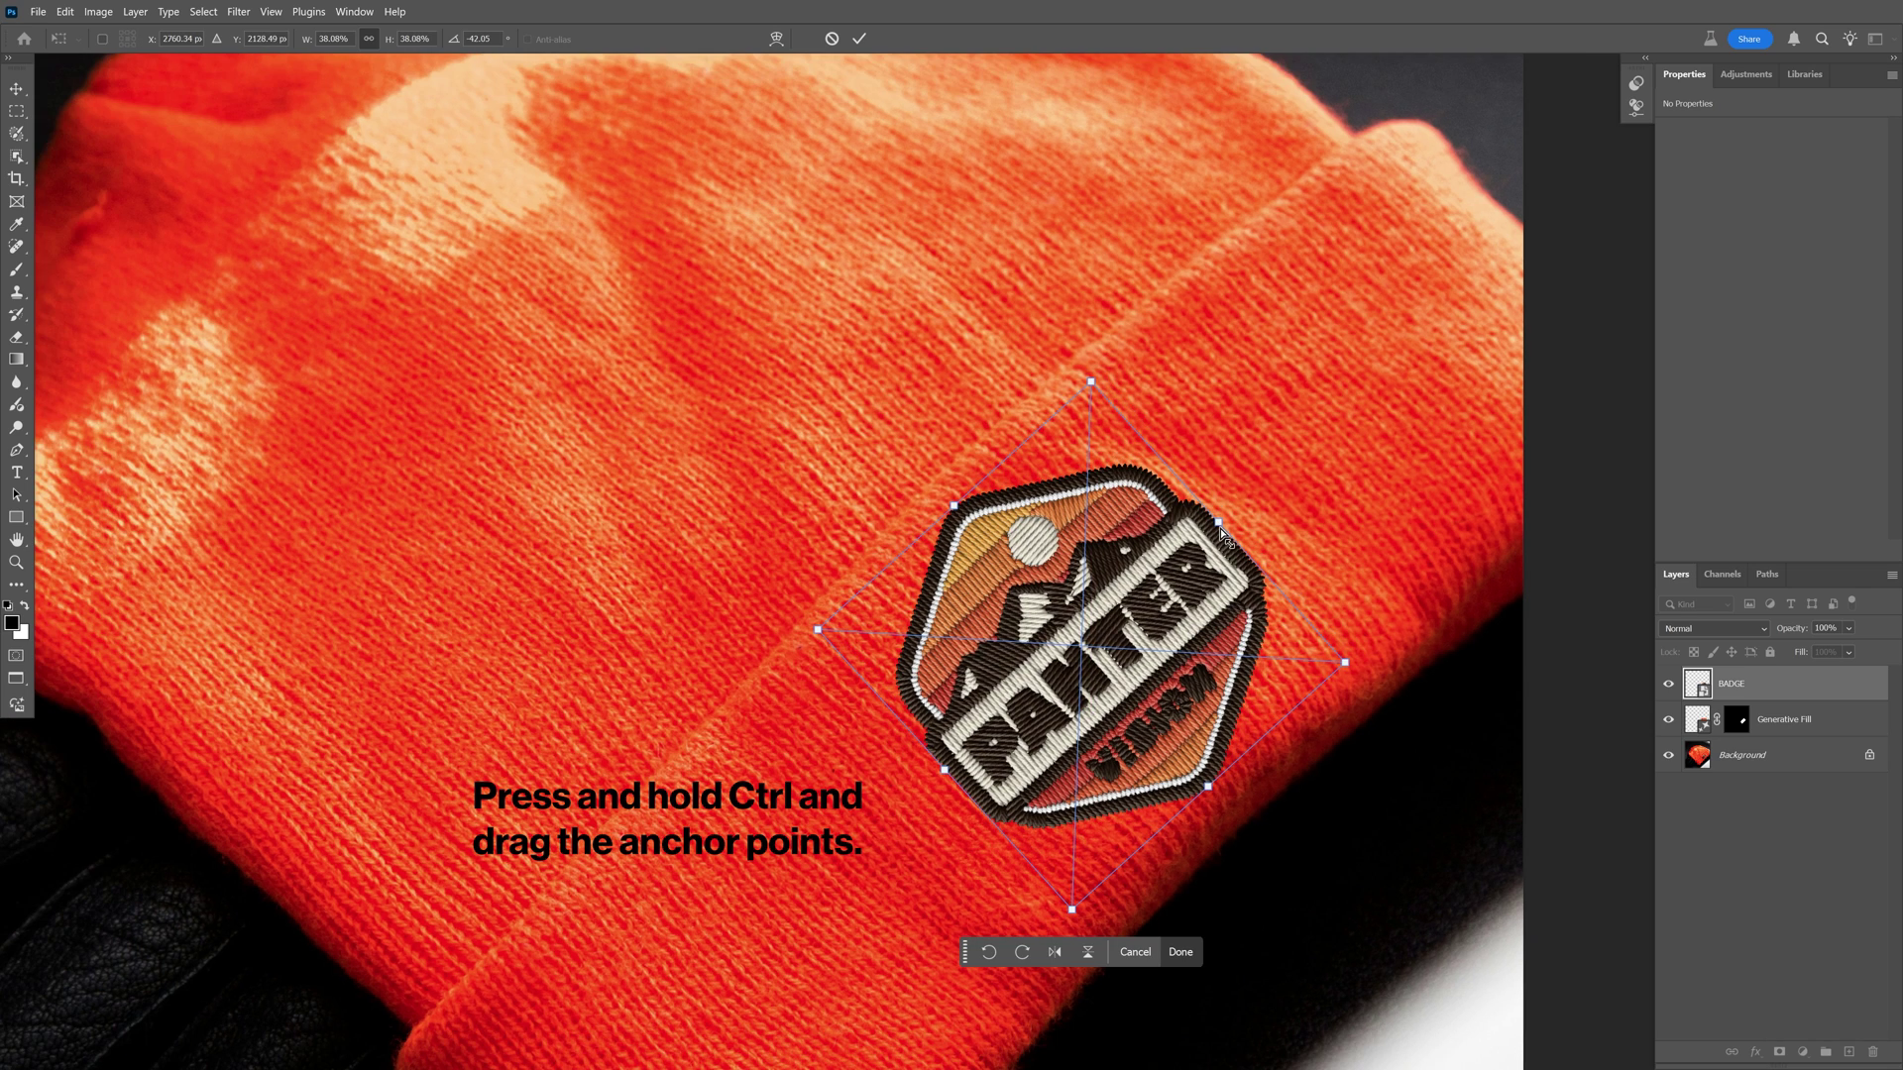
drag(1222, 535, 1214, 520)
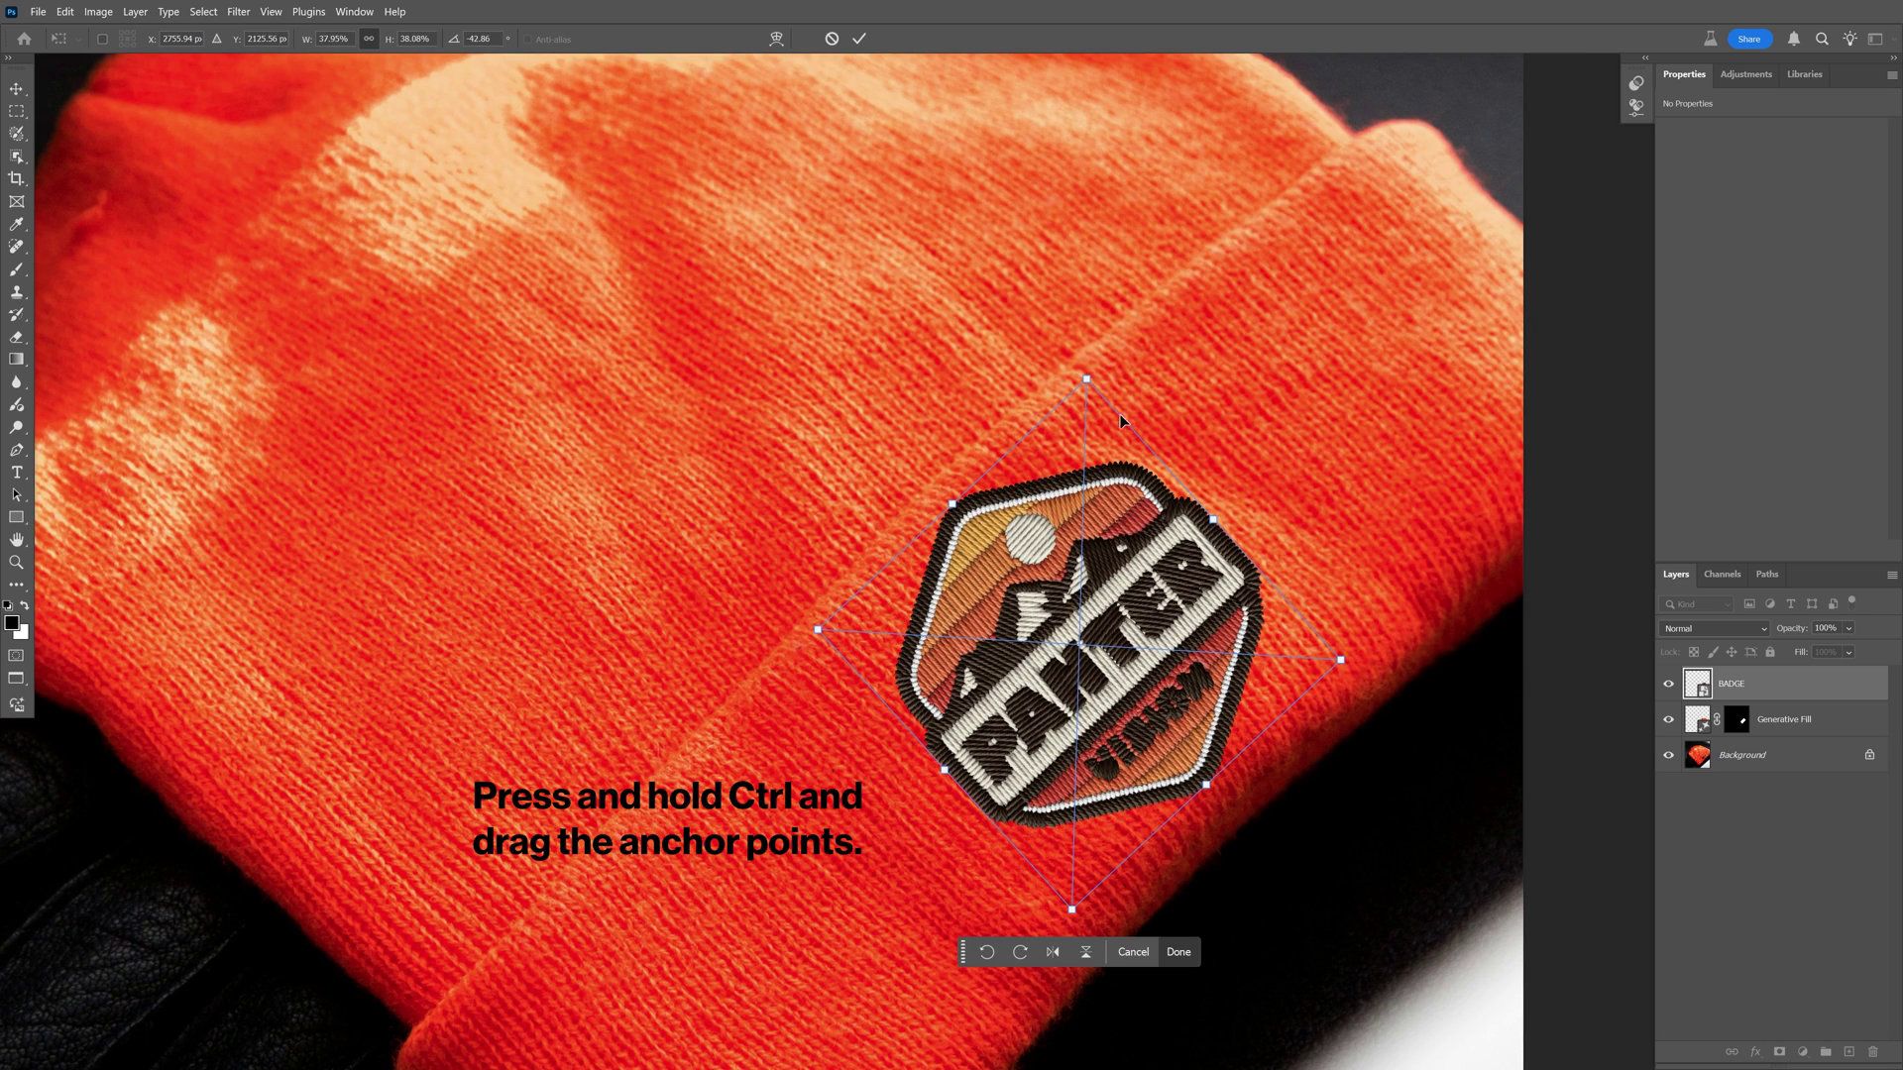
drag(1087, 381, 1080, 402)
drag(1339, 659, 1345, 652)
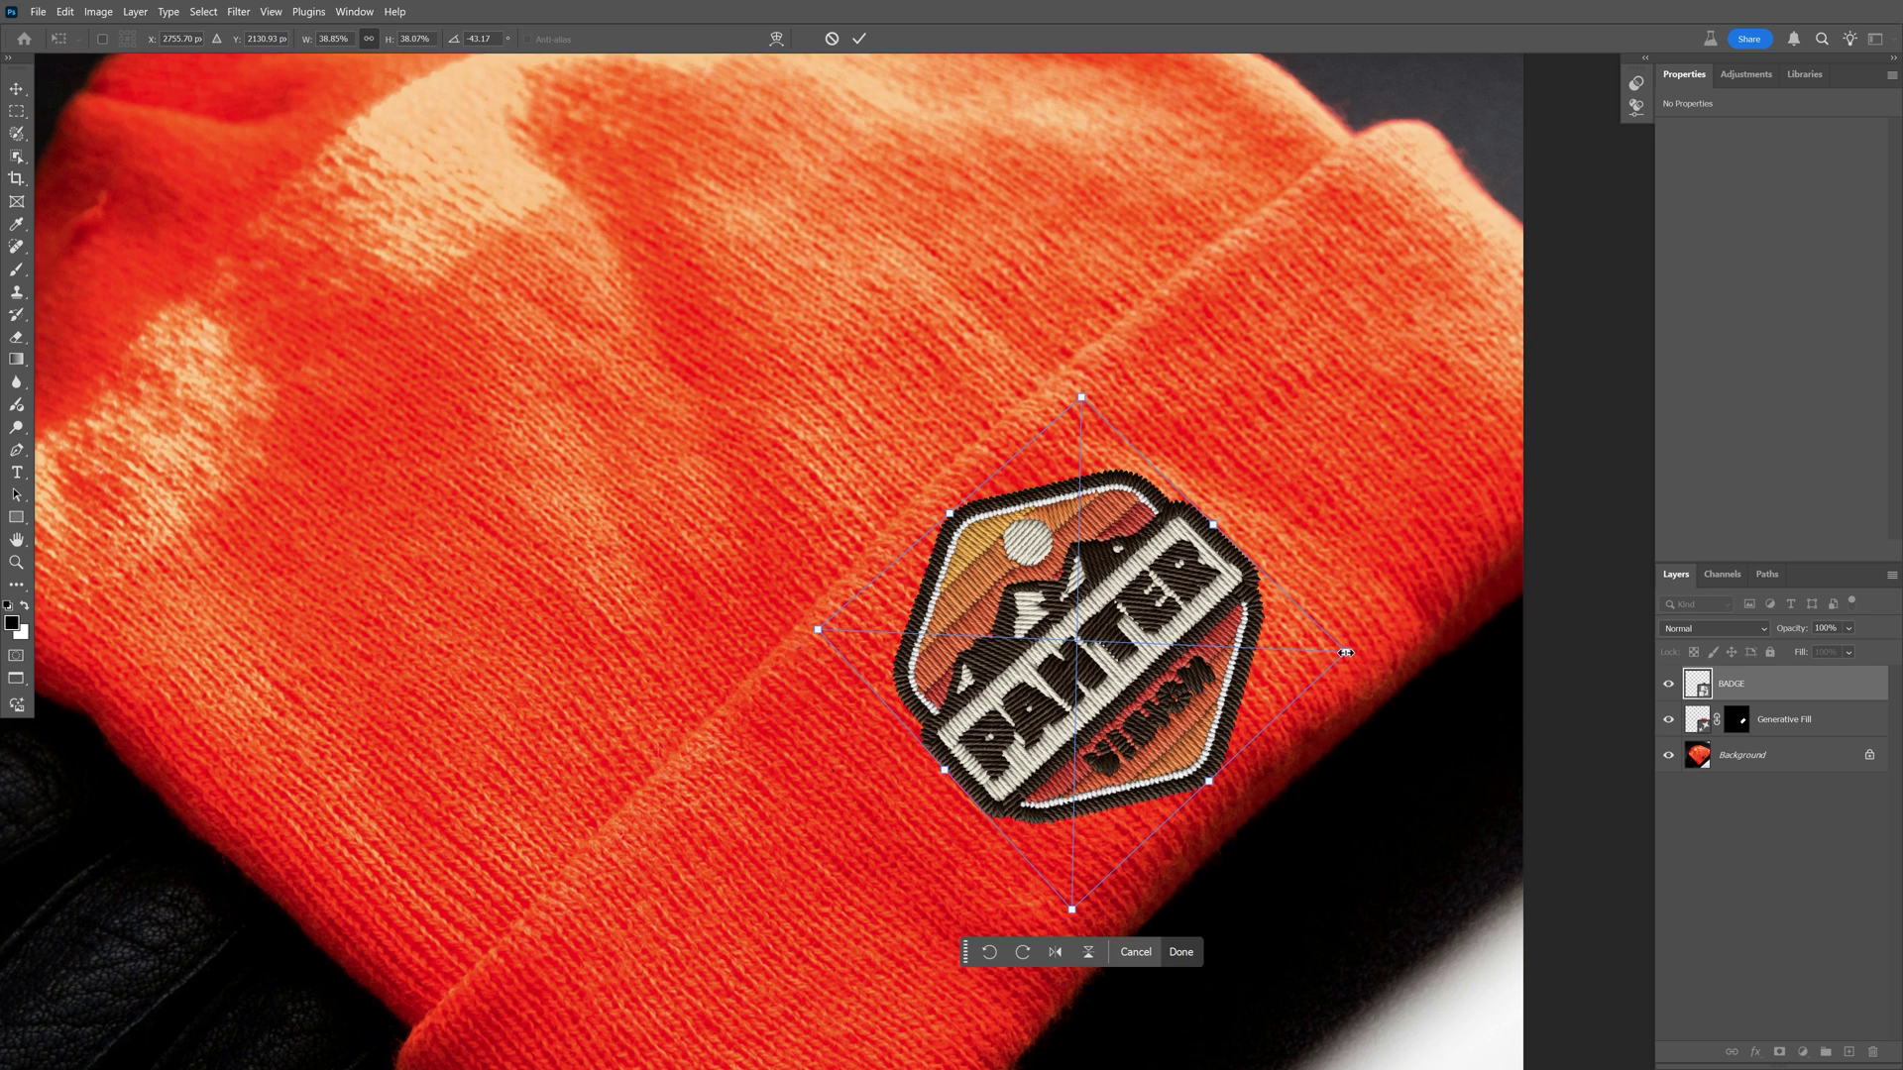
key(Return)
scroll(1133, 659, down, 3)
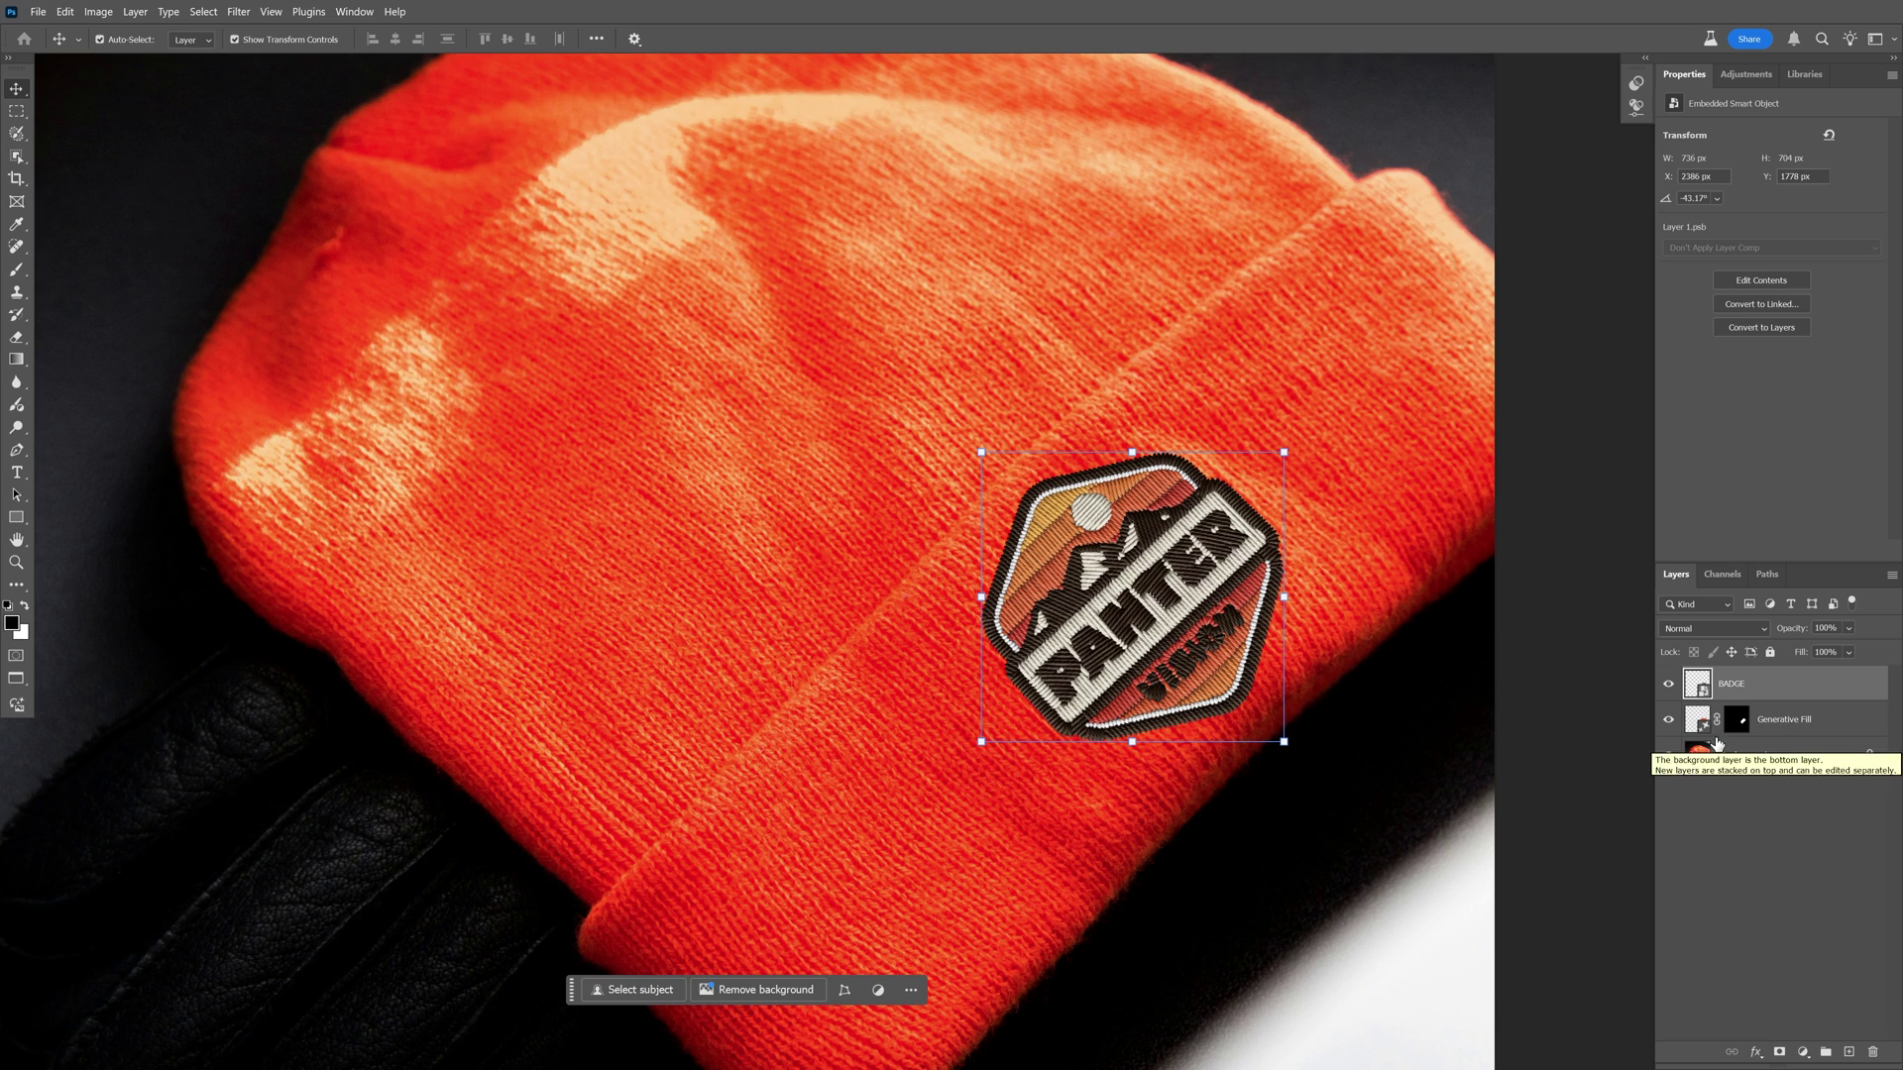
Add a Hue/Saturation layer above Generative Fill with Saturation -24, then select BADGE.
click(1779, 721)
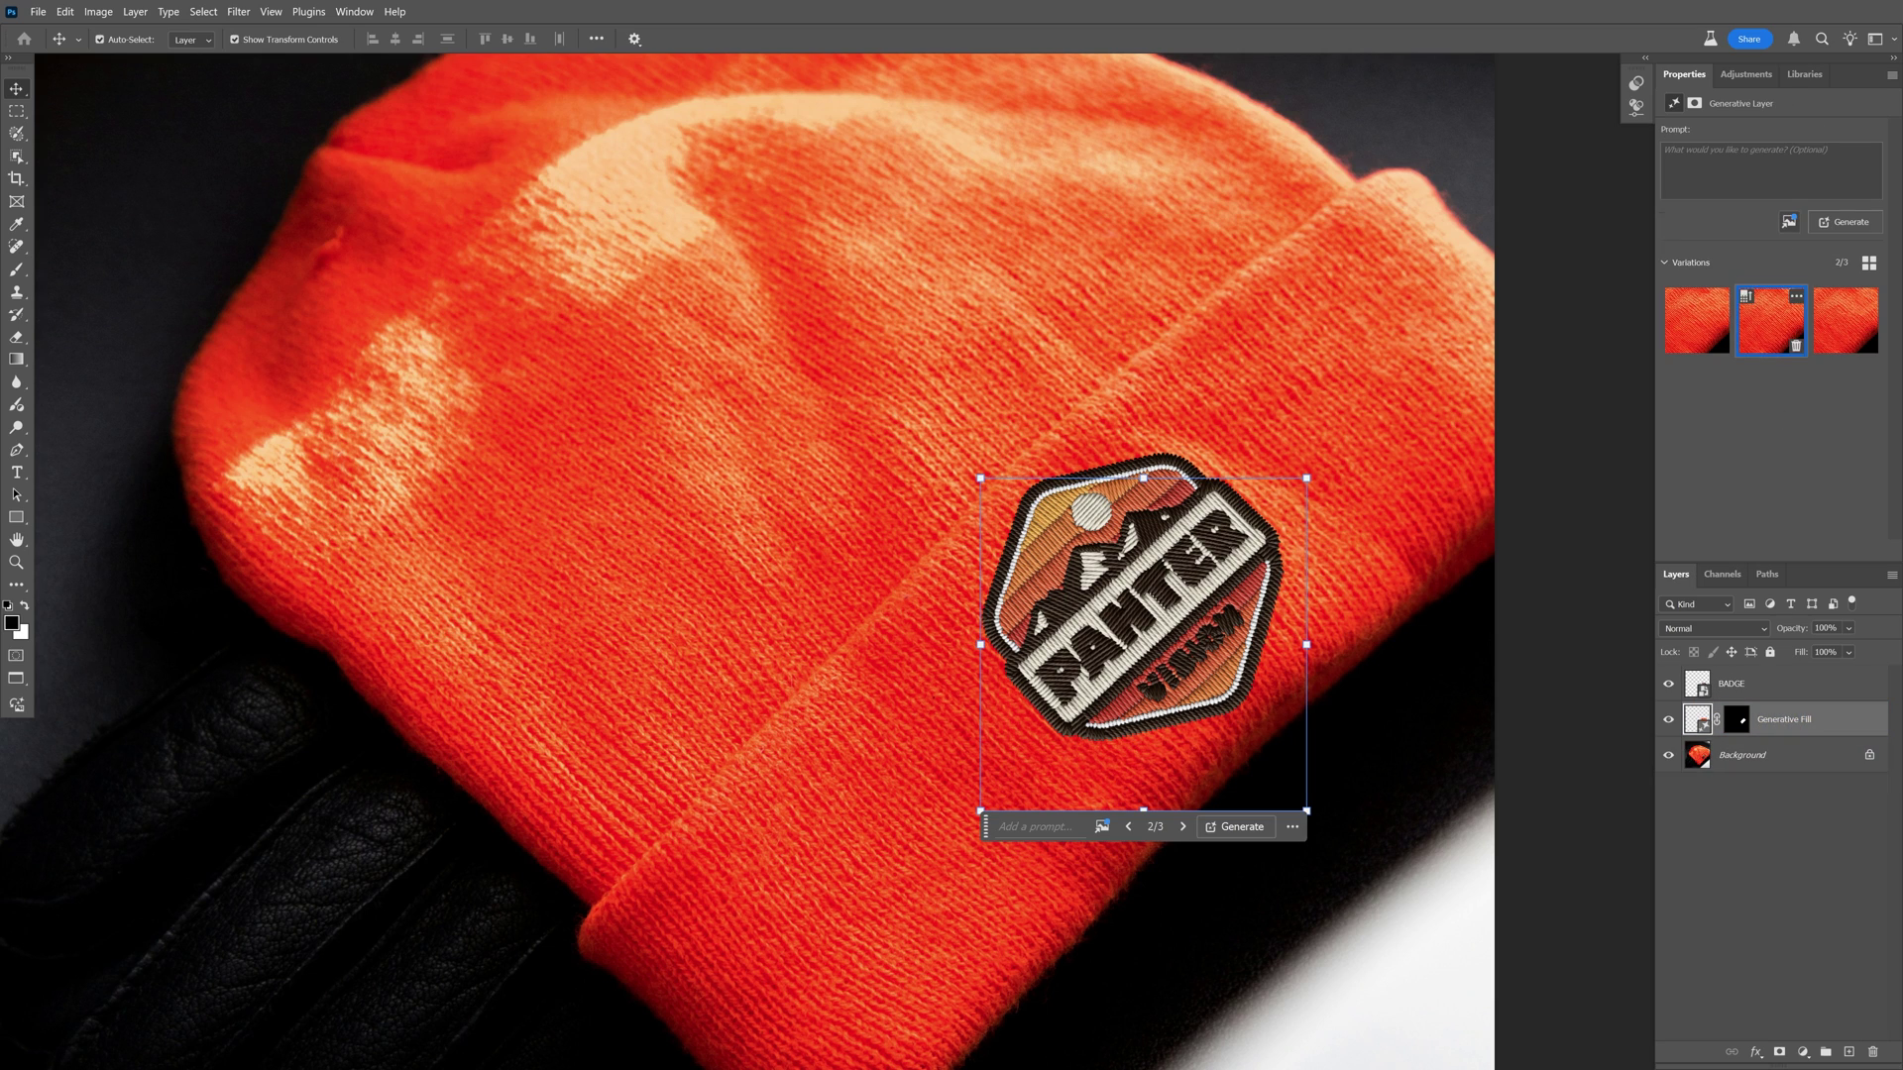
click(1752, 75)
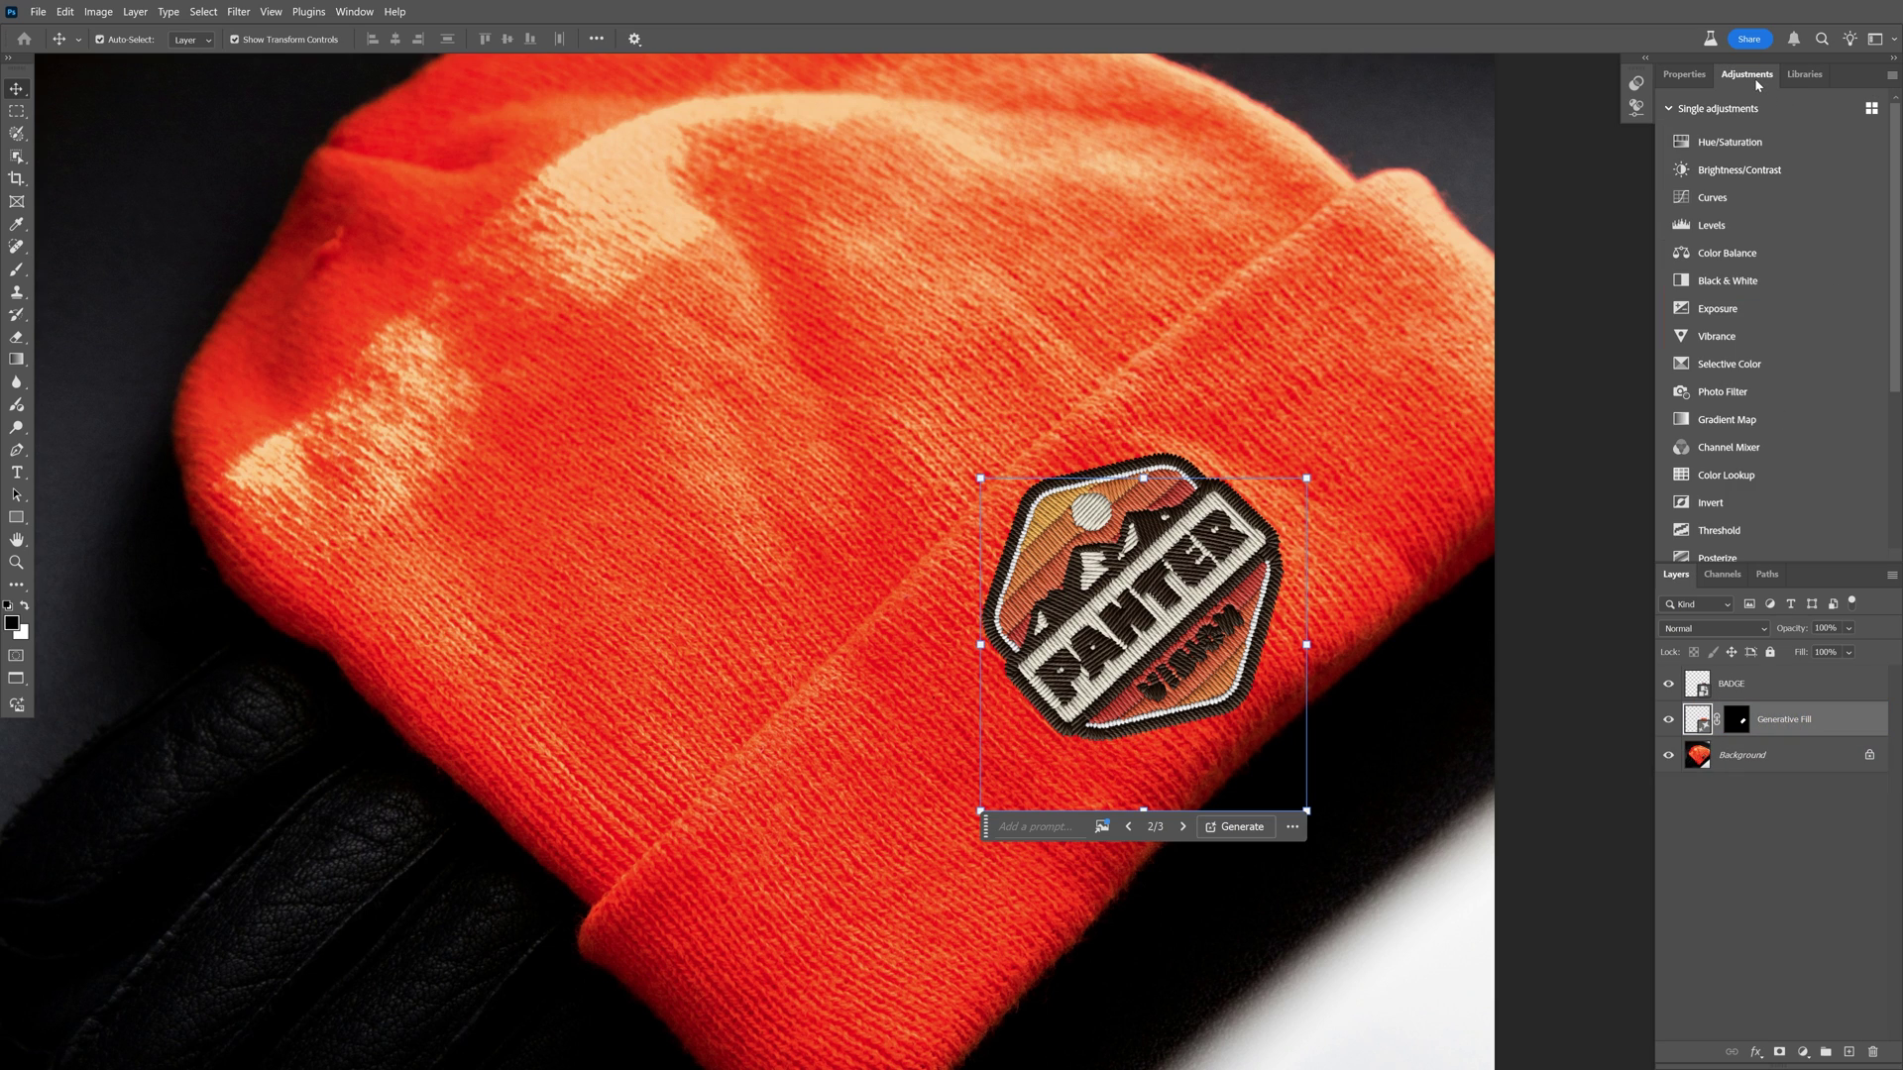
click(1754, 144)
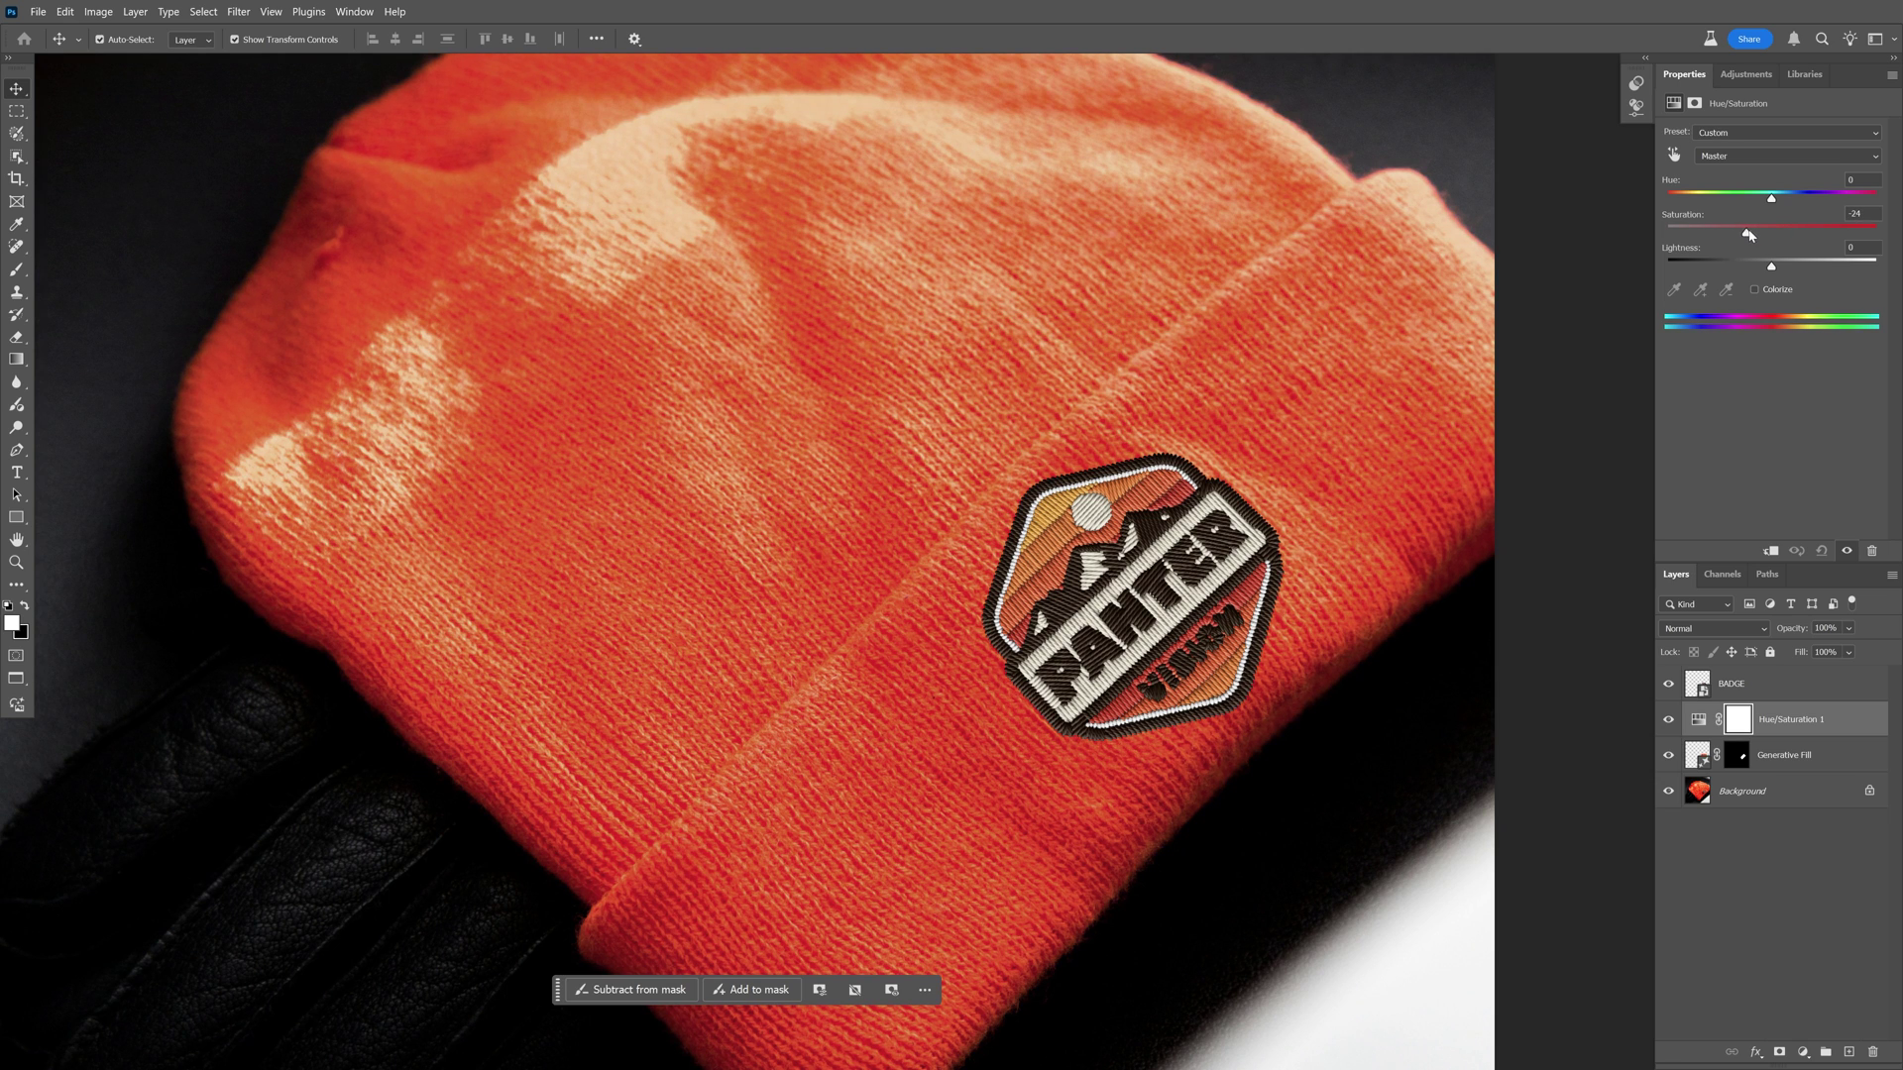
drag(1748, 234, 1751, 234)
click(1783, 755)
key(ctrl+plus)
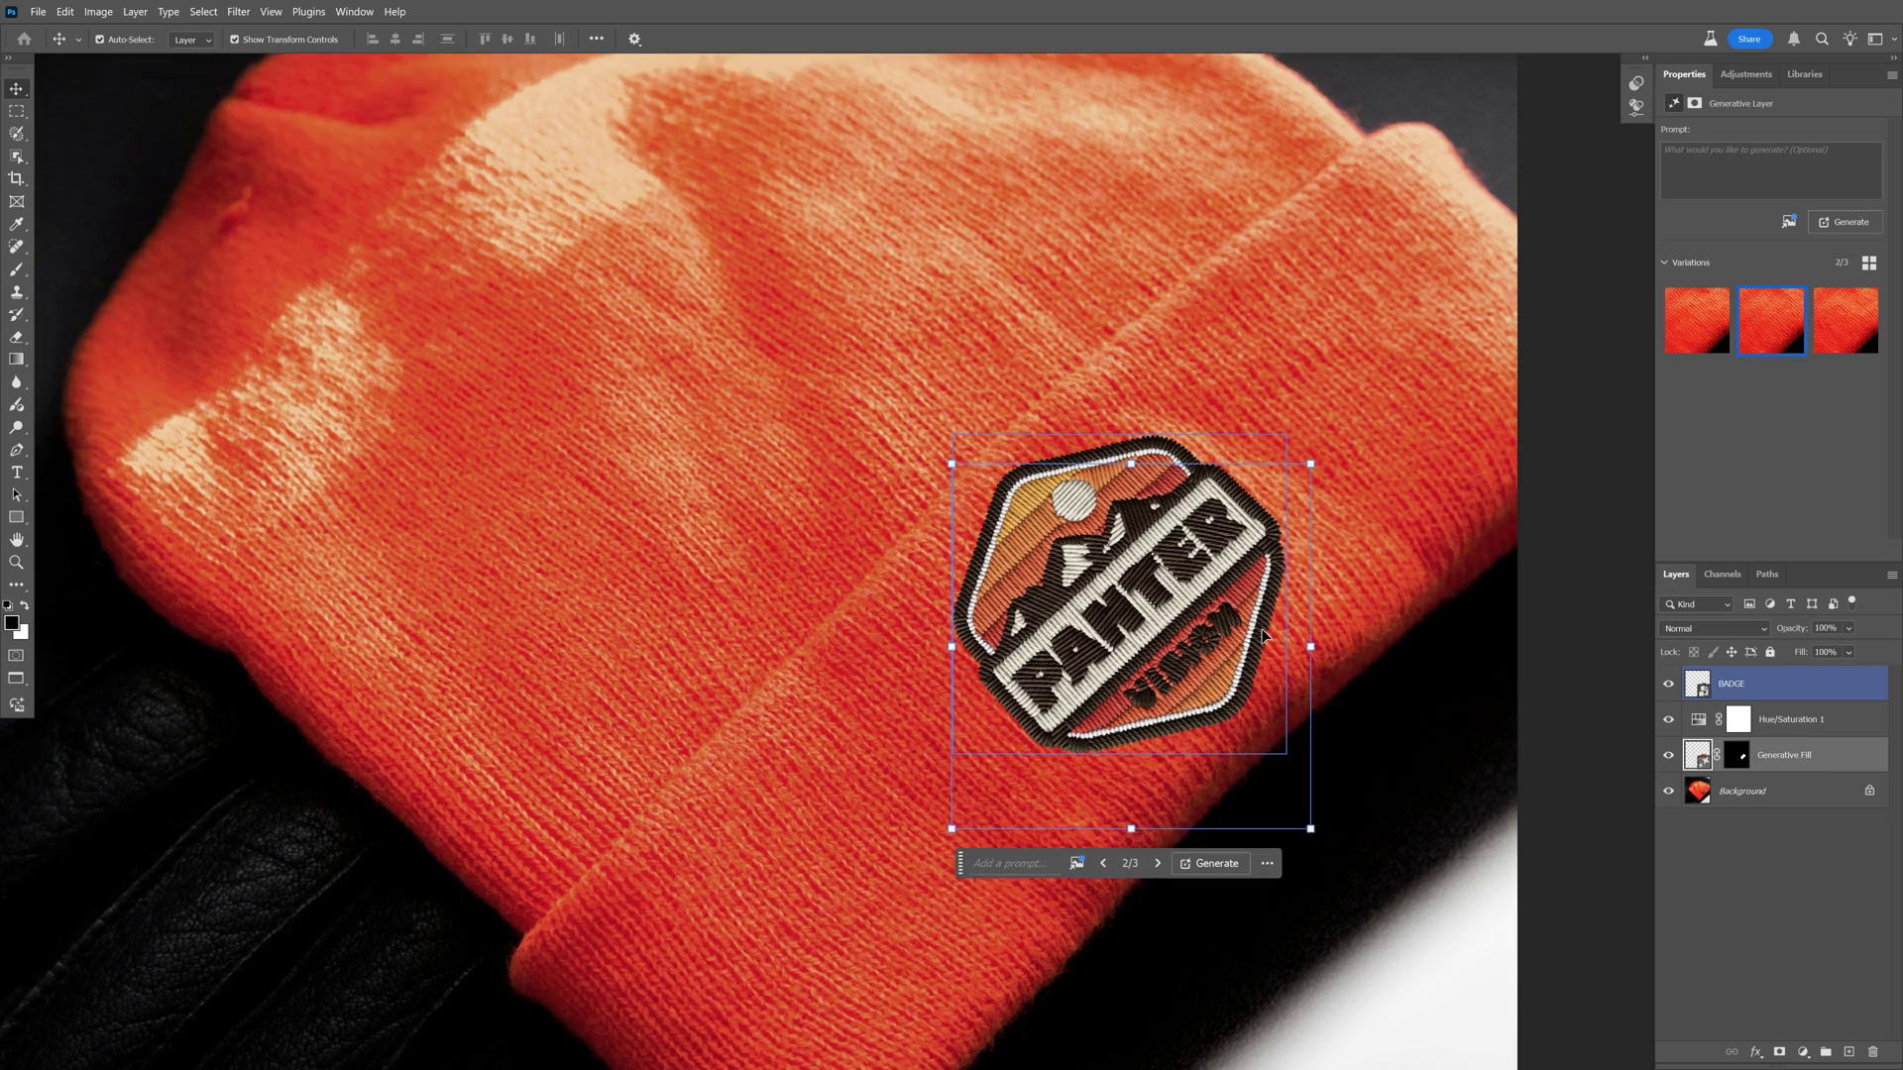
click(1782, 686)
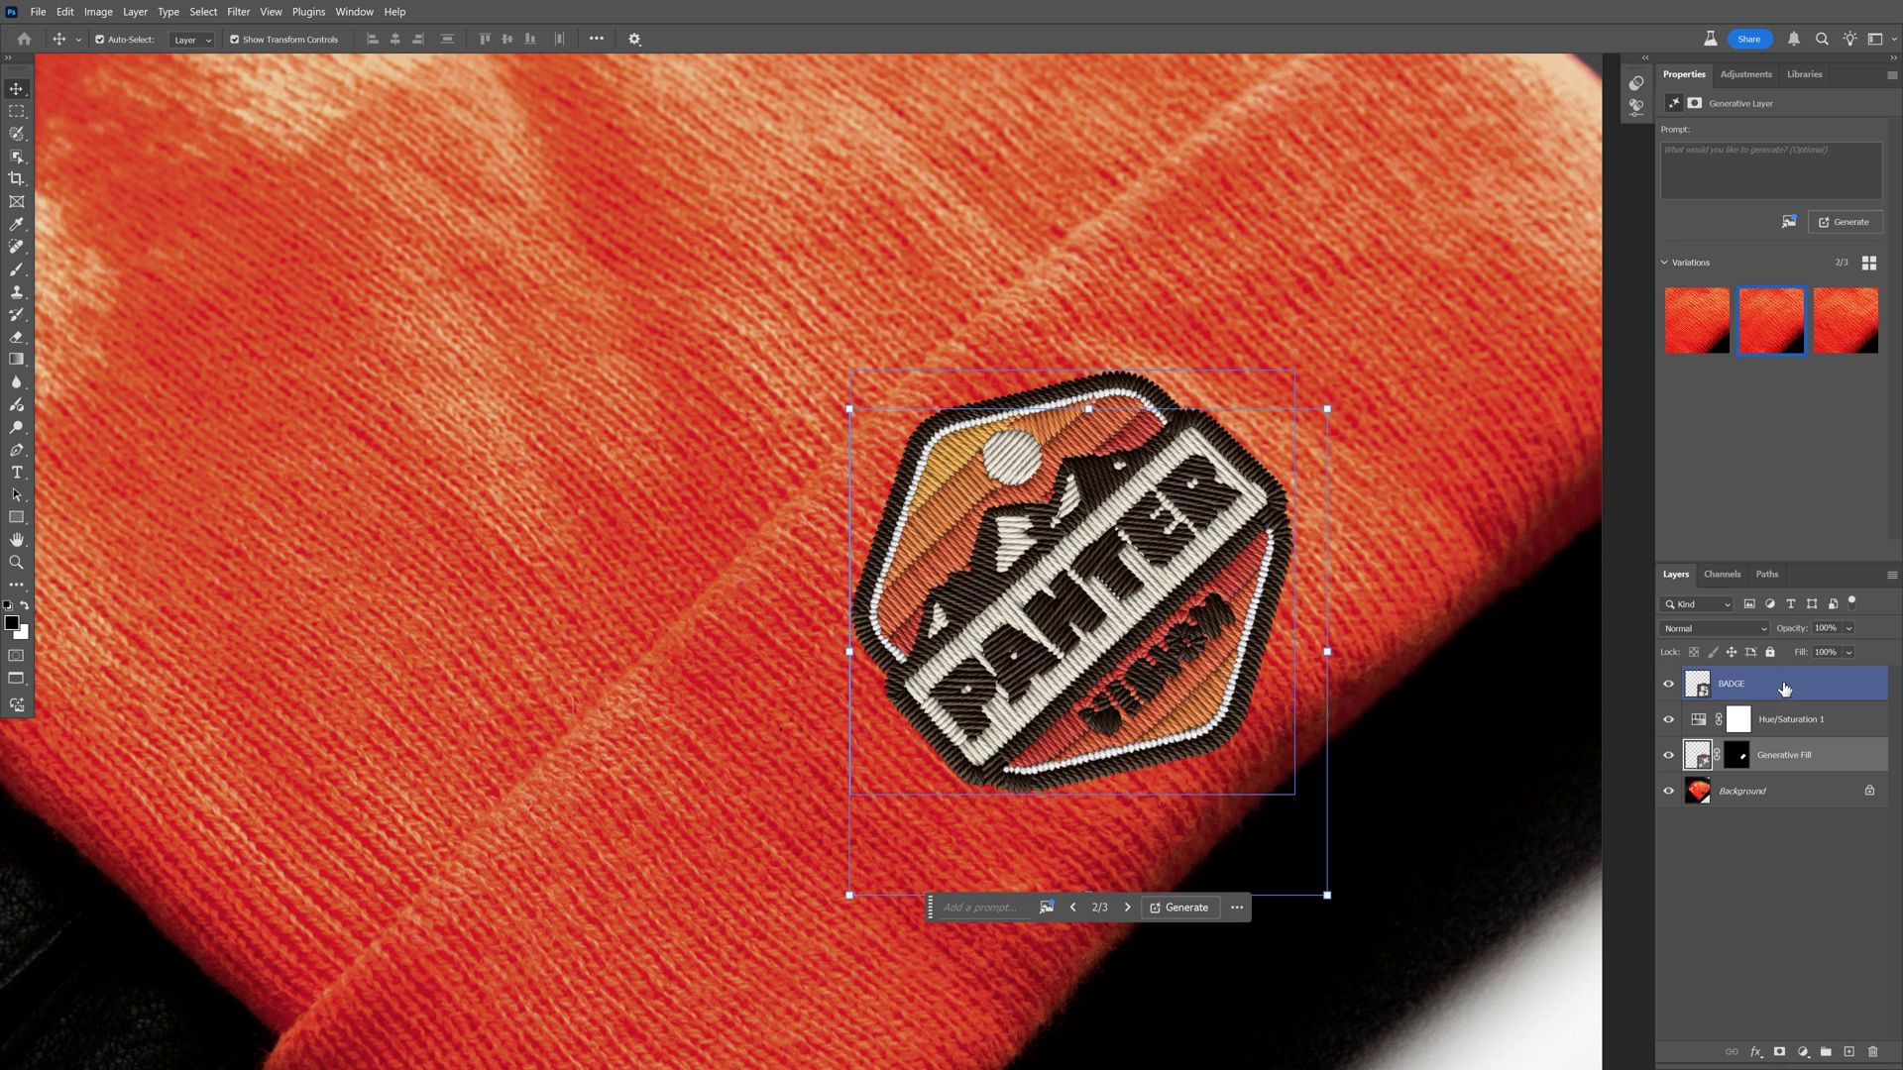
Give BADGE a Multiply drop shadow at -148°, 18 px distance and 29 px size.
double_click(1784, 690)
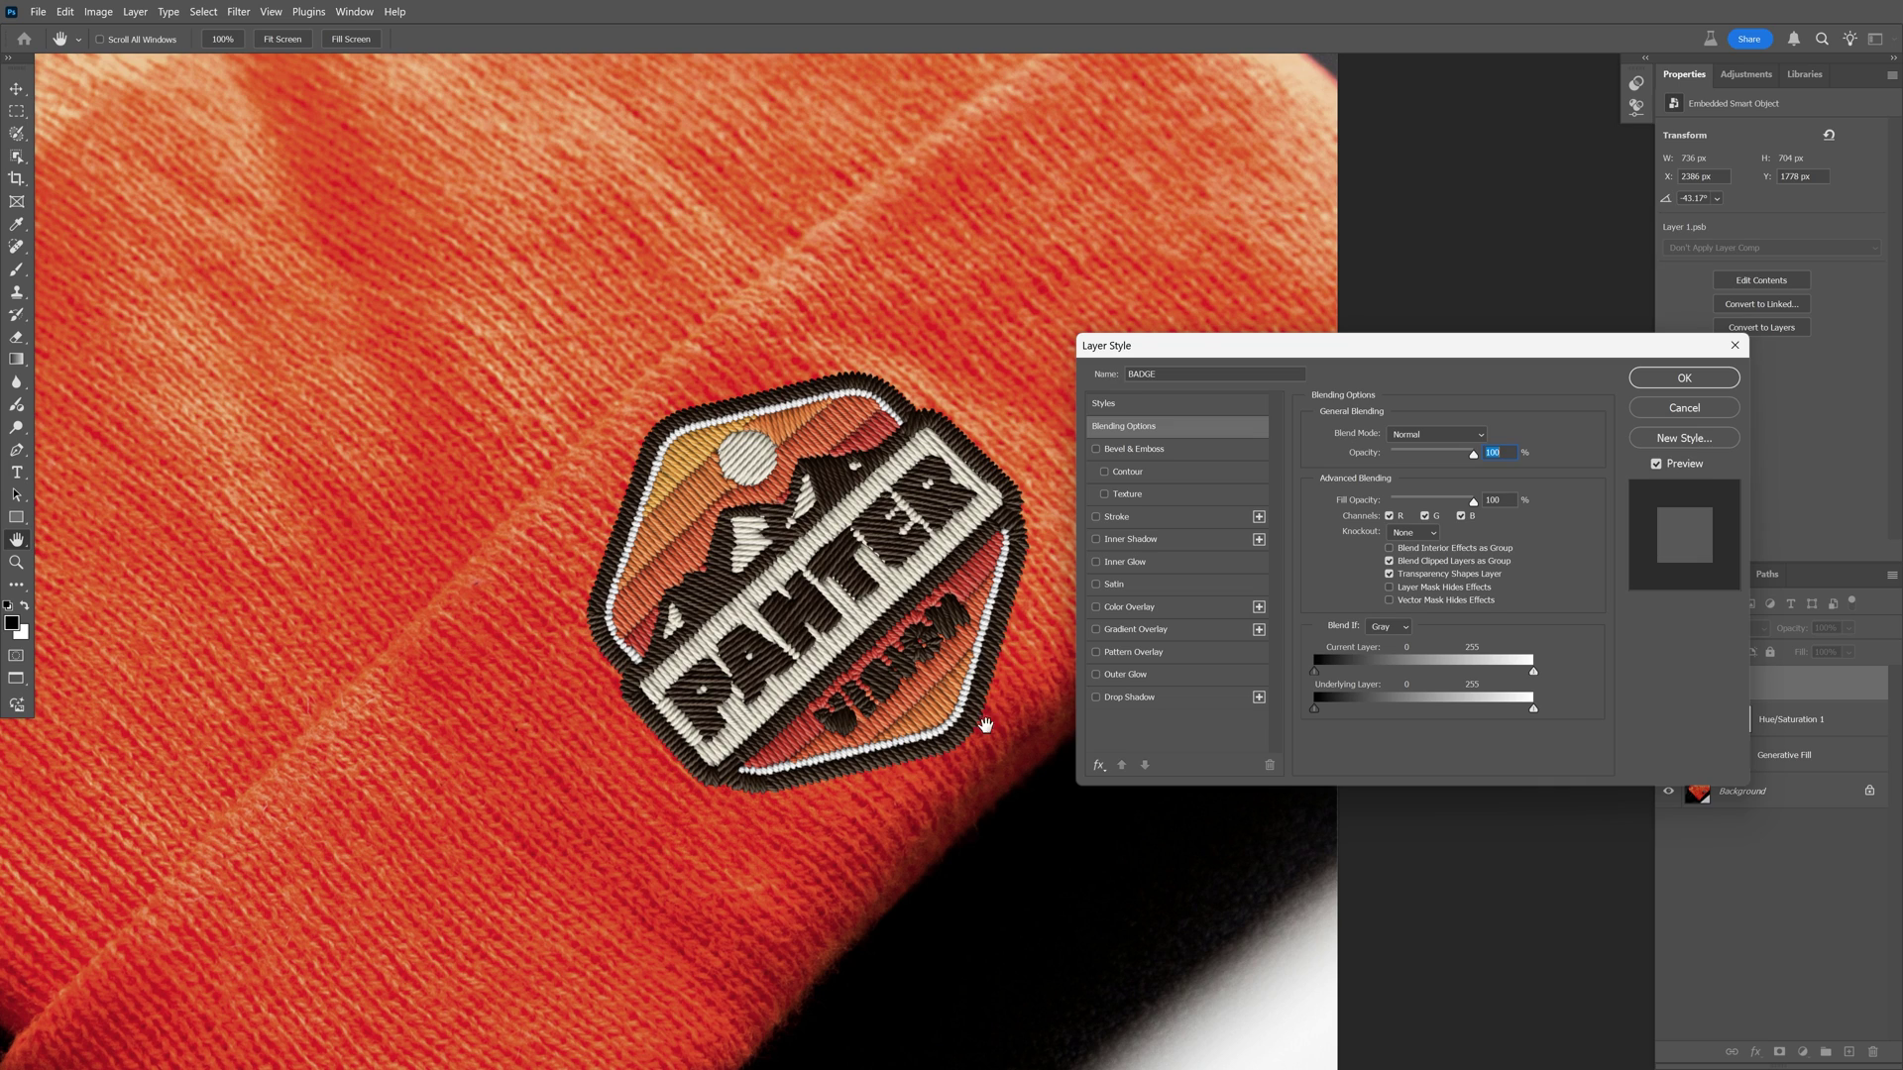
click(1096, 697)
click(1125, 698)
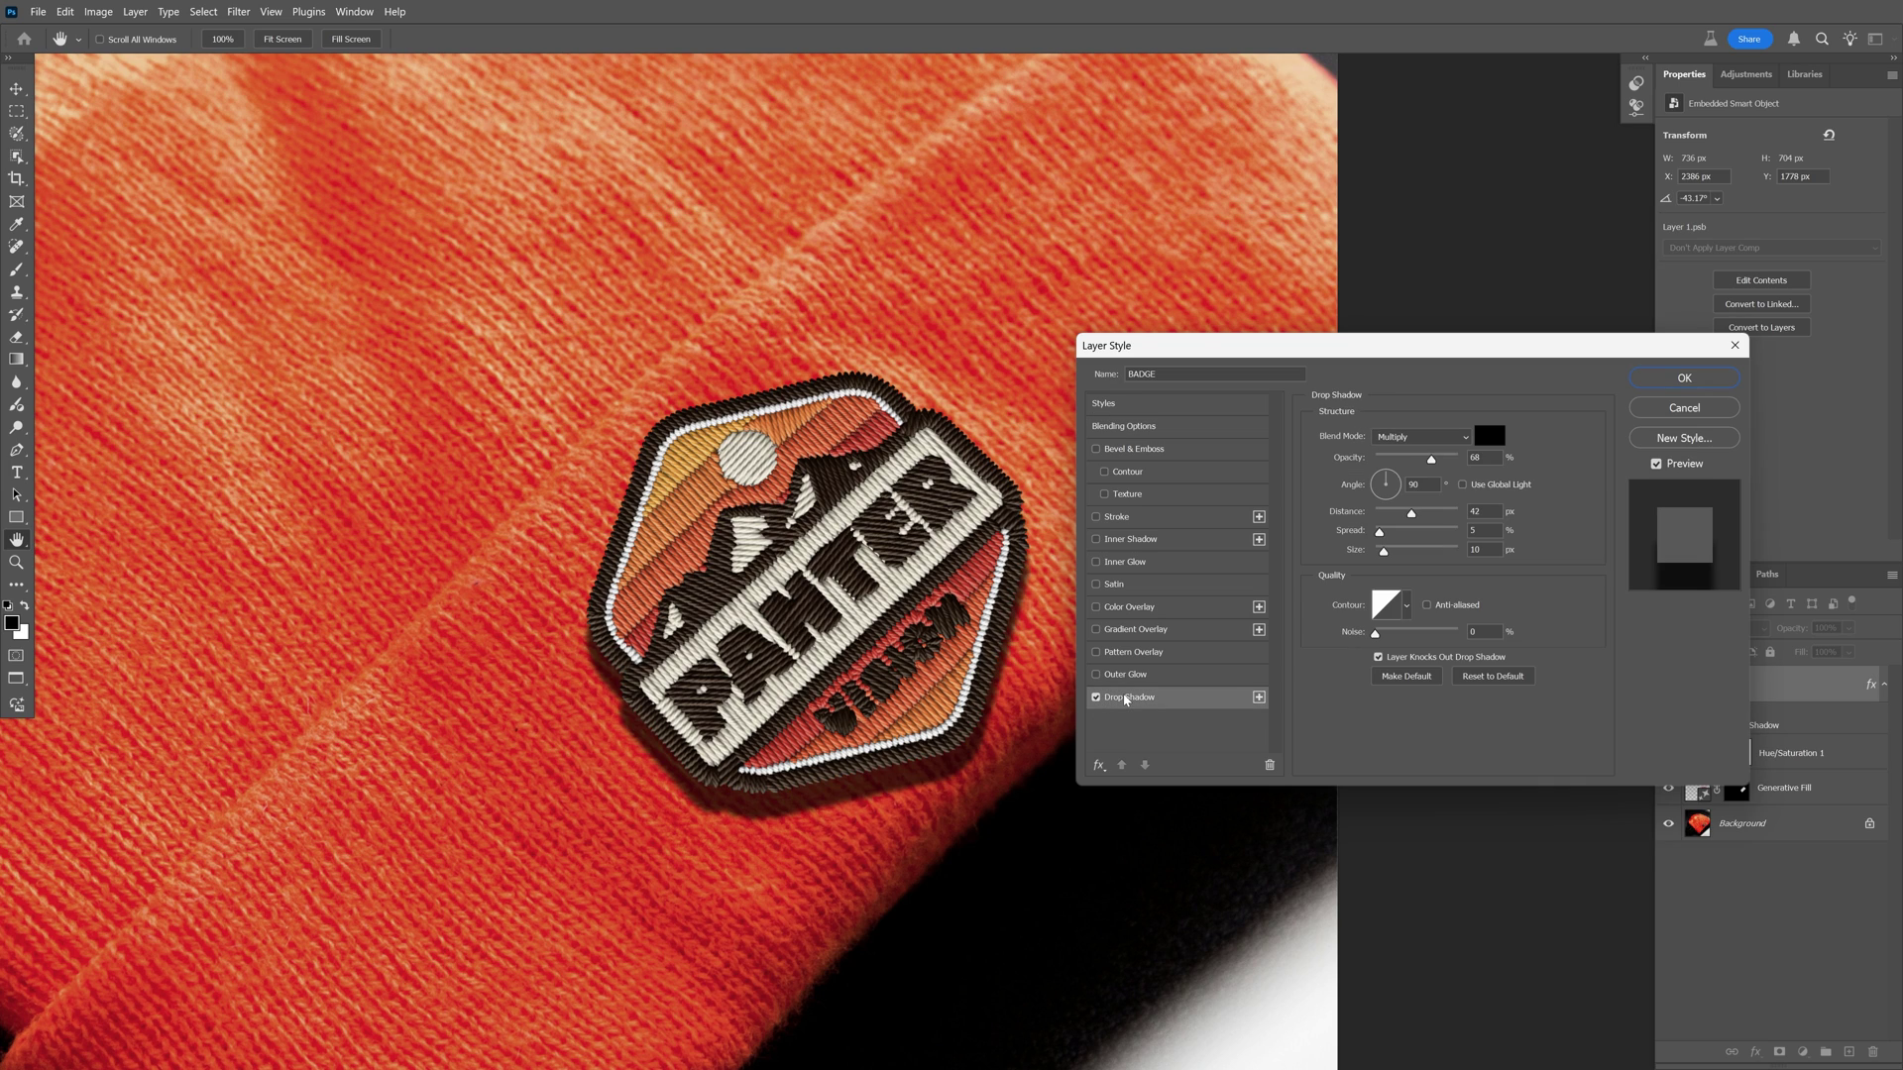
click(1420, 437)
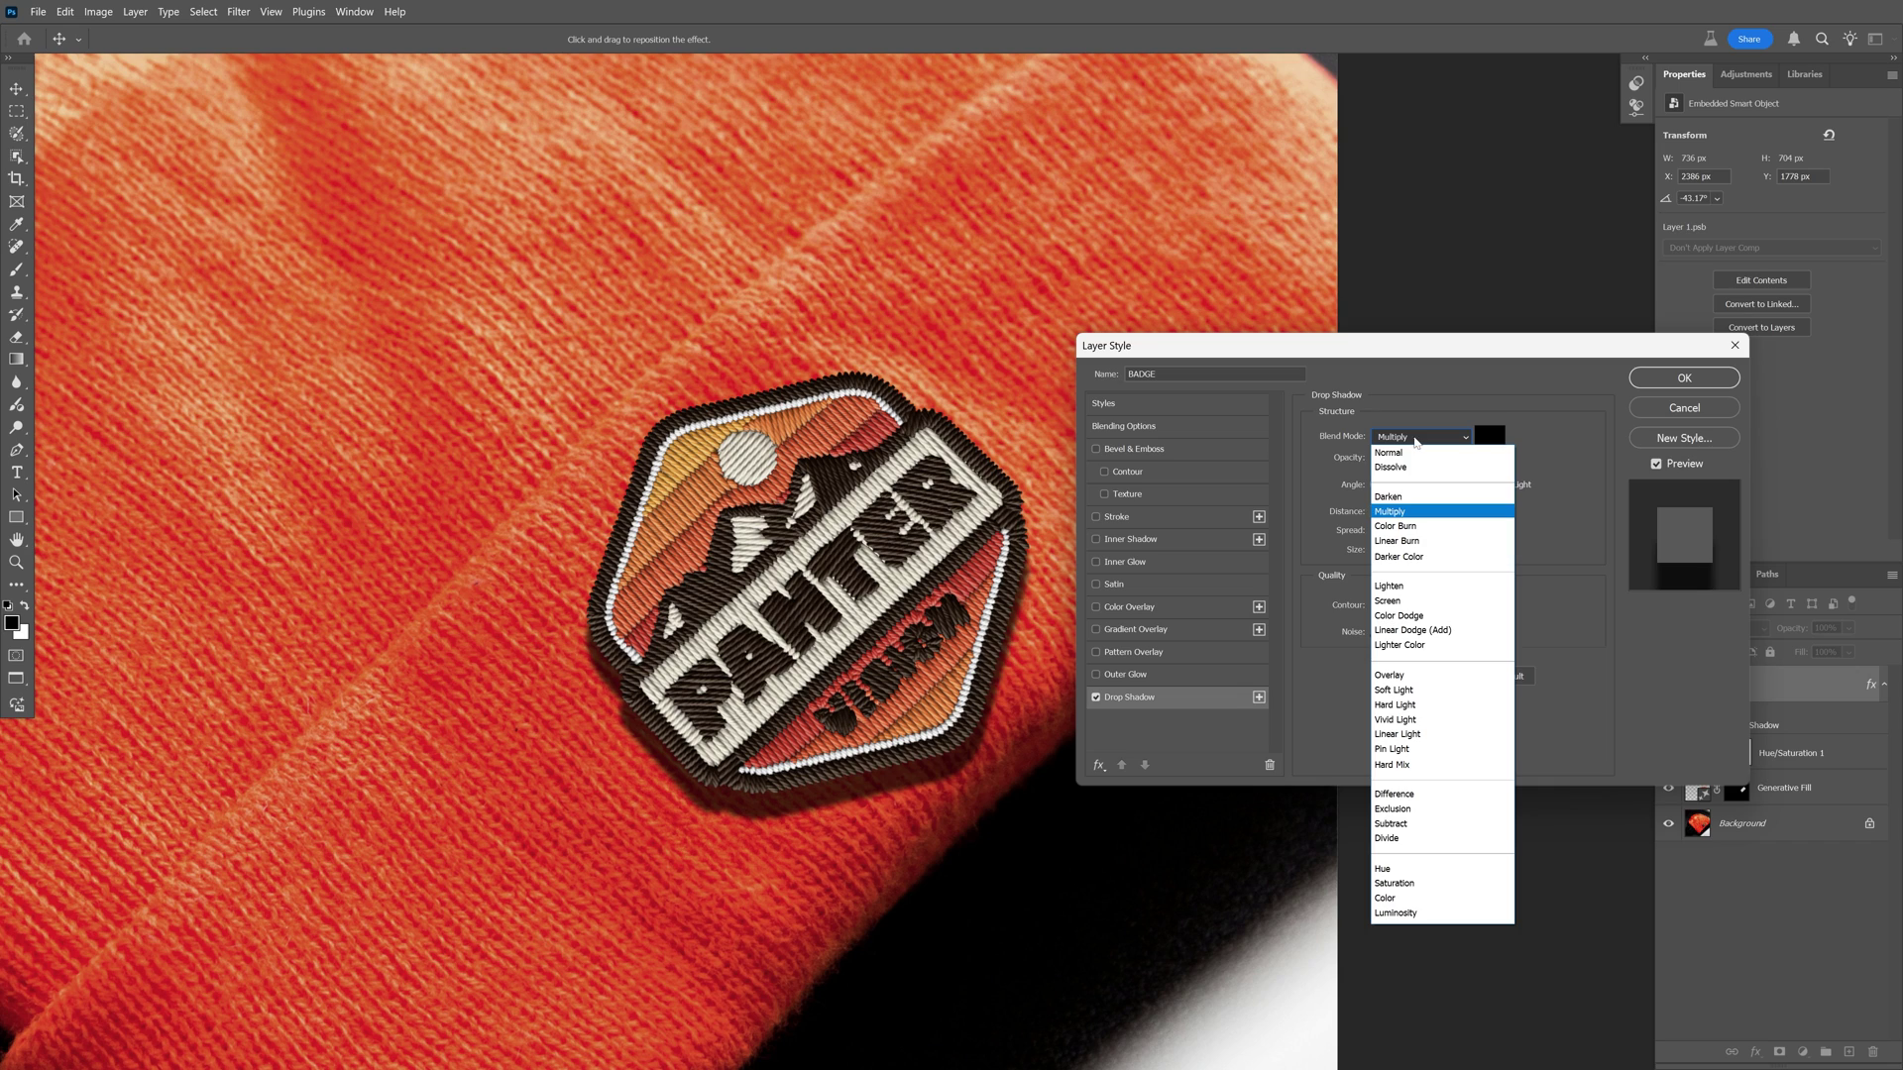
click(1417, 513)
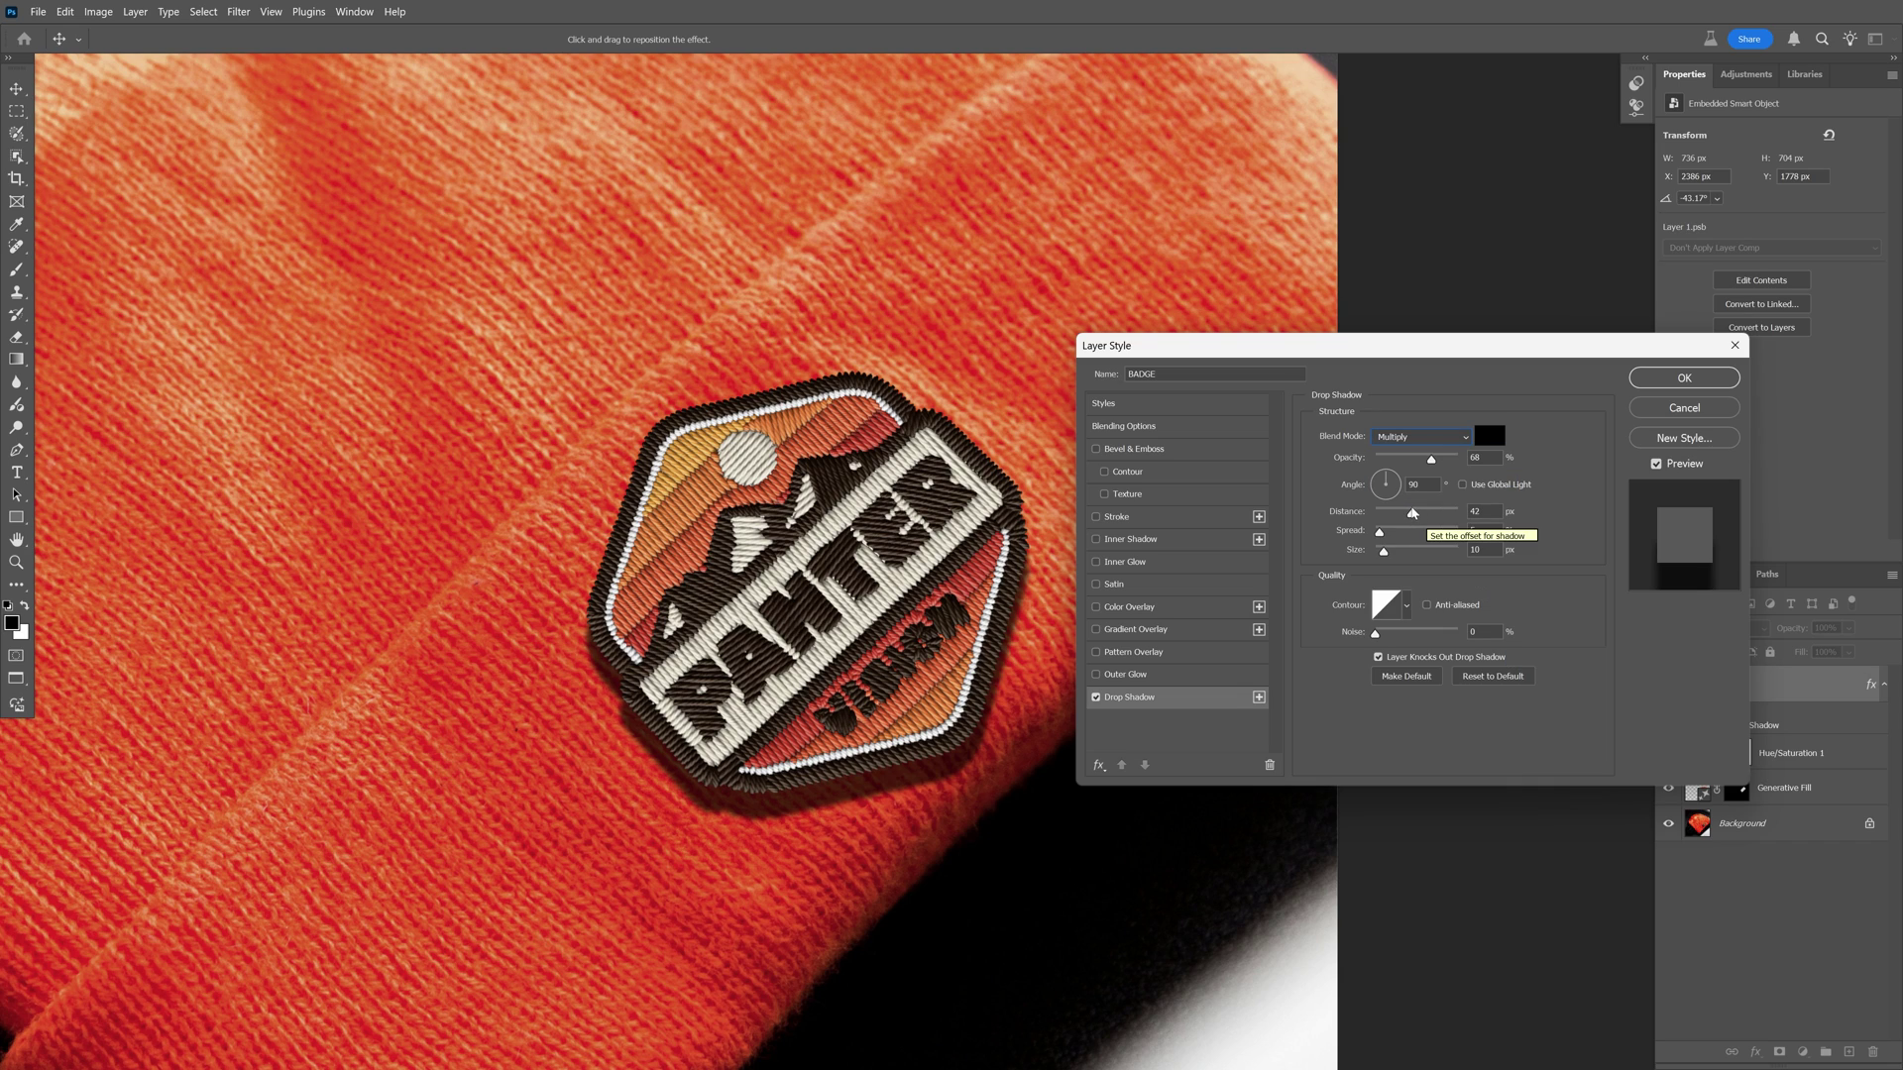
drag(1418, 515, 1374, 498)
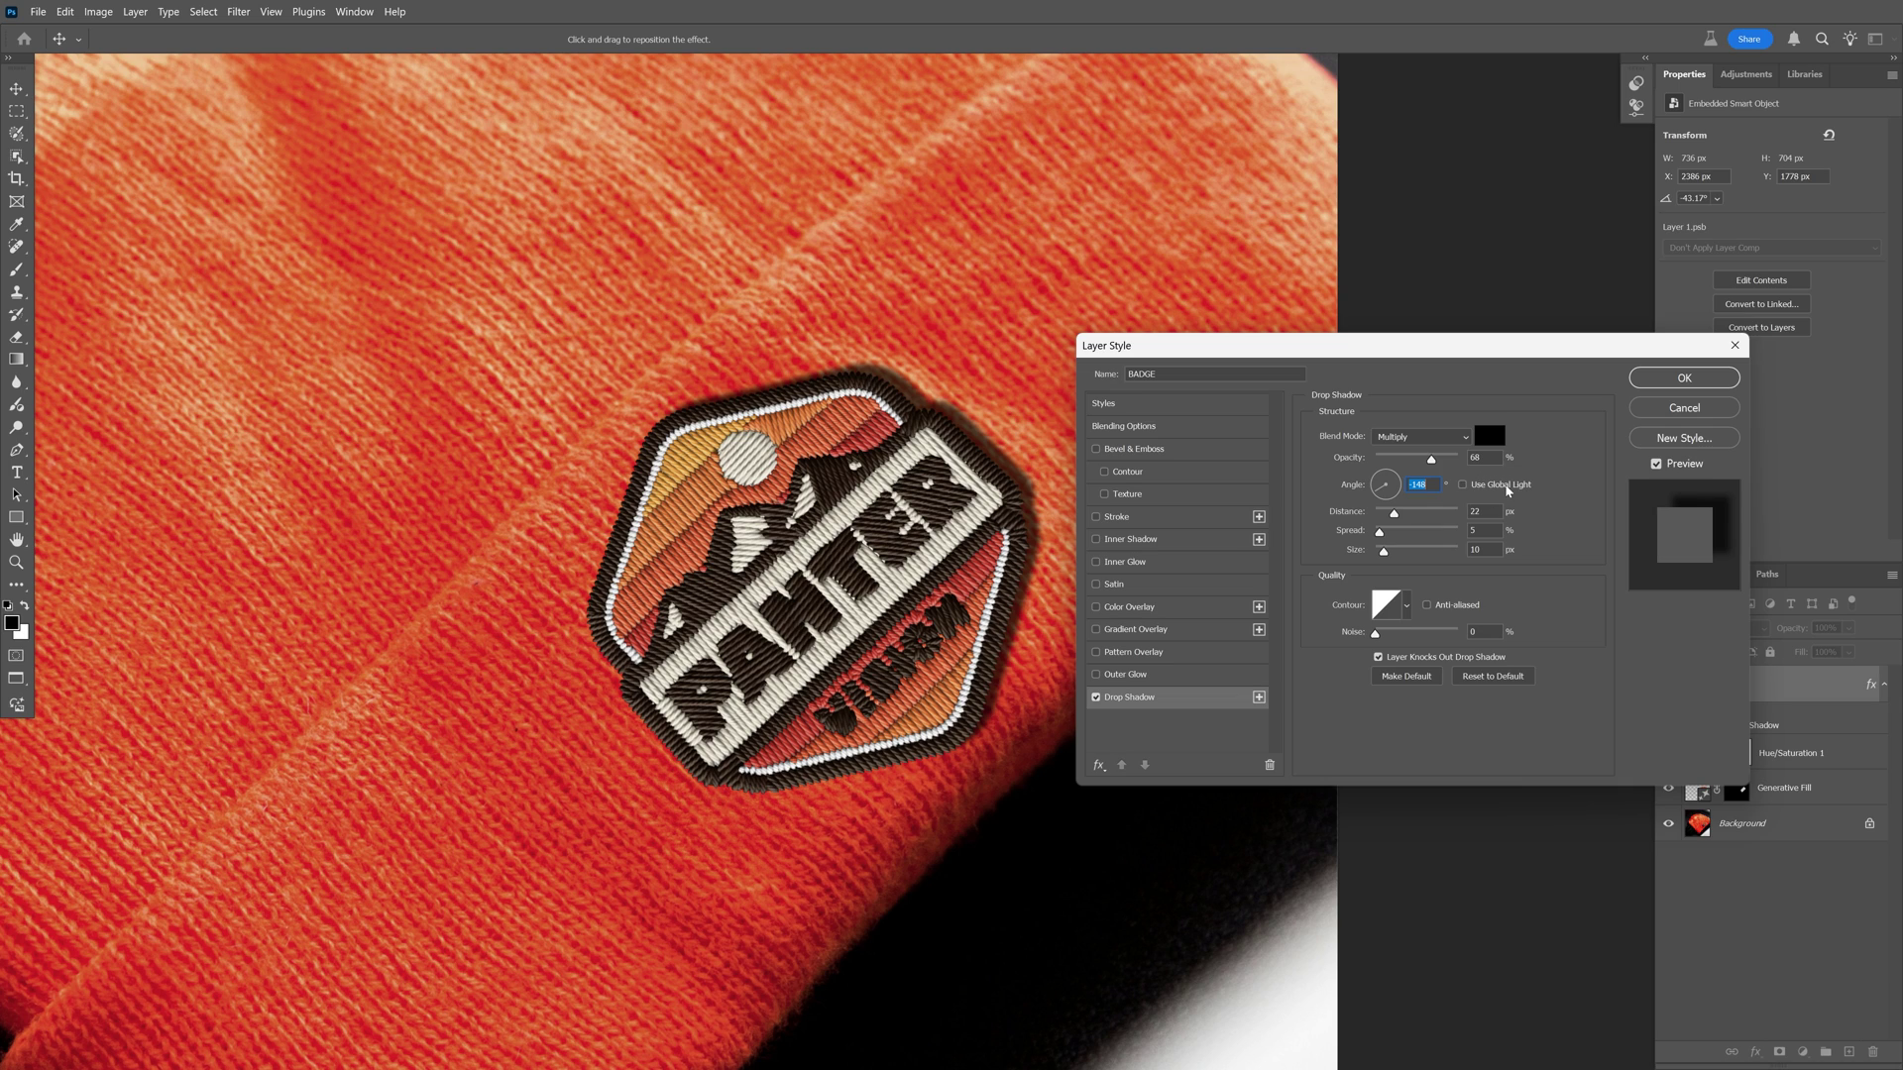
drag(1383, 552, 1389, 551)
Set the drop shadow colour to a dark brown sampled from the badge, then duplicate the shadow.
click(1492, 440)
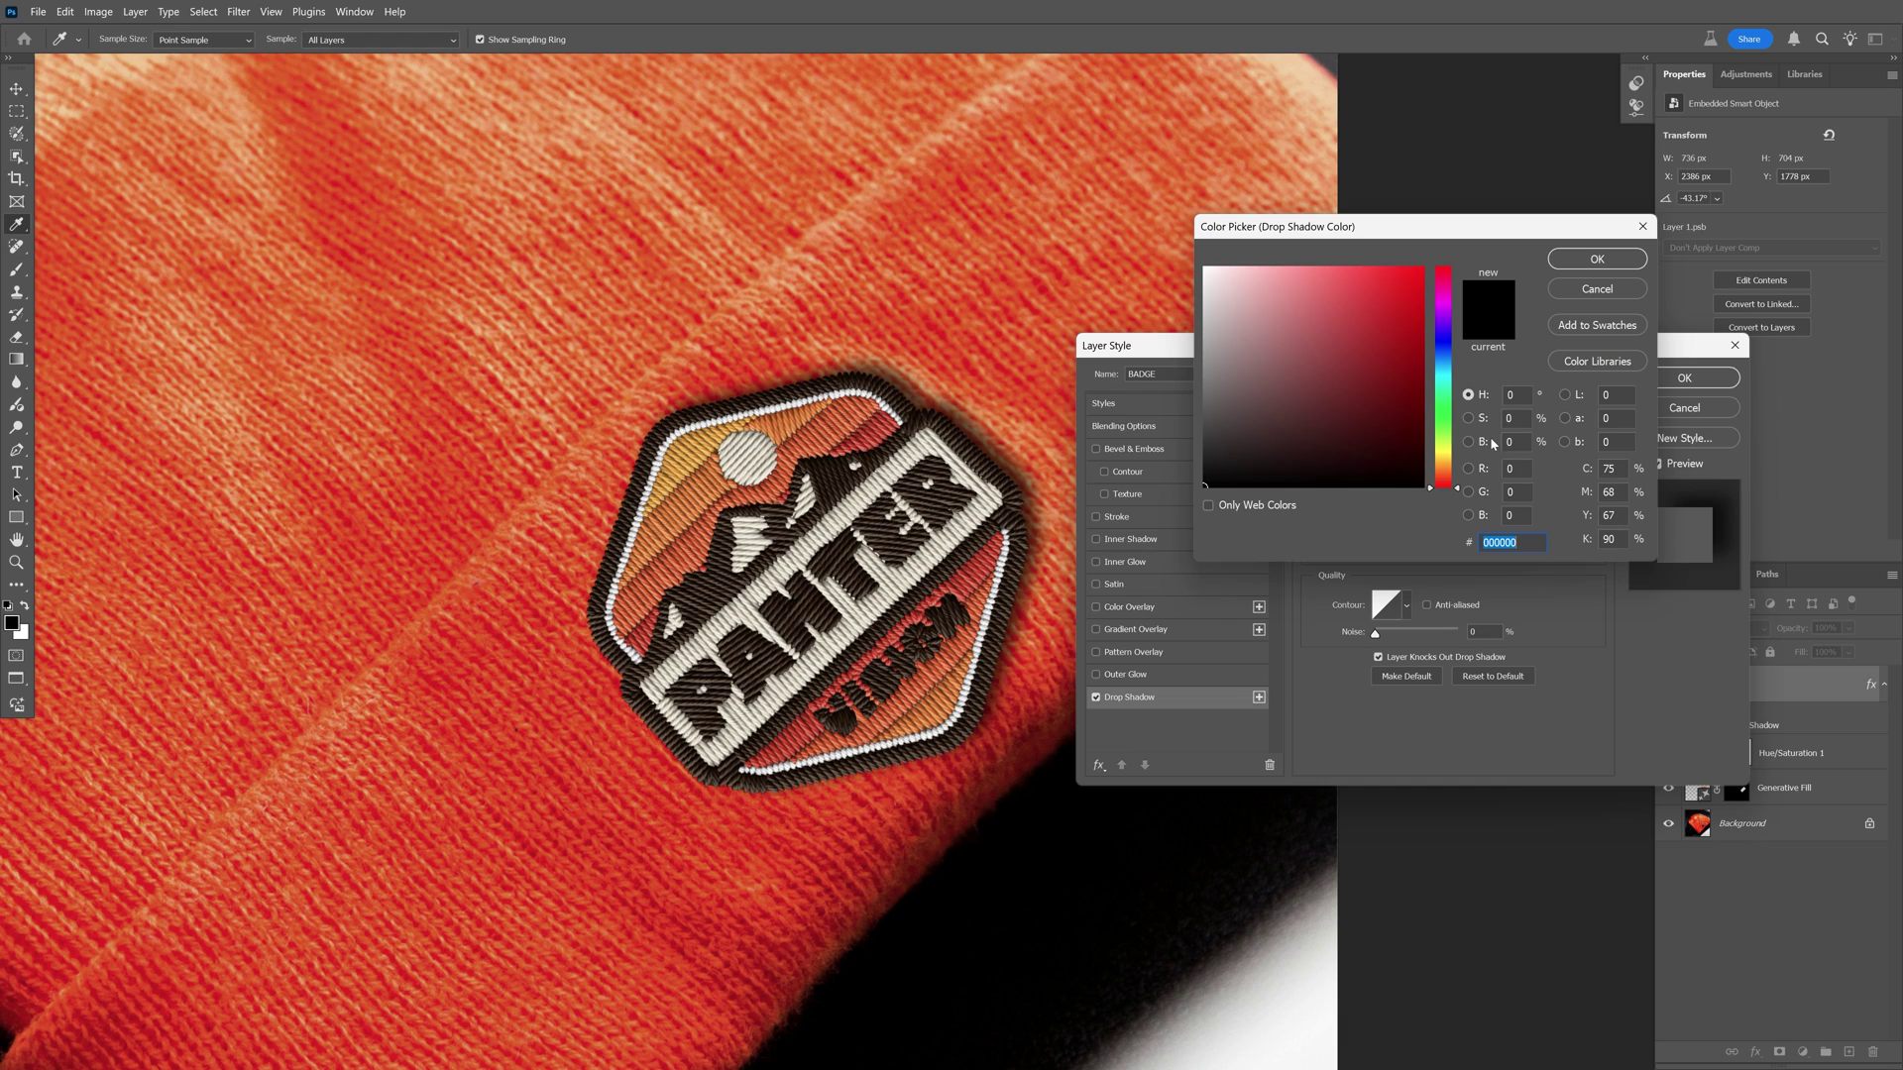
click(837, 475)
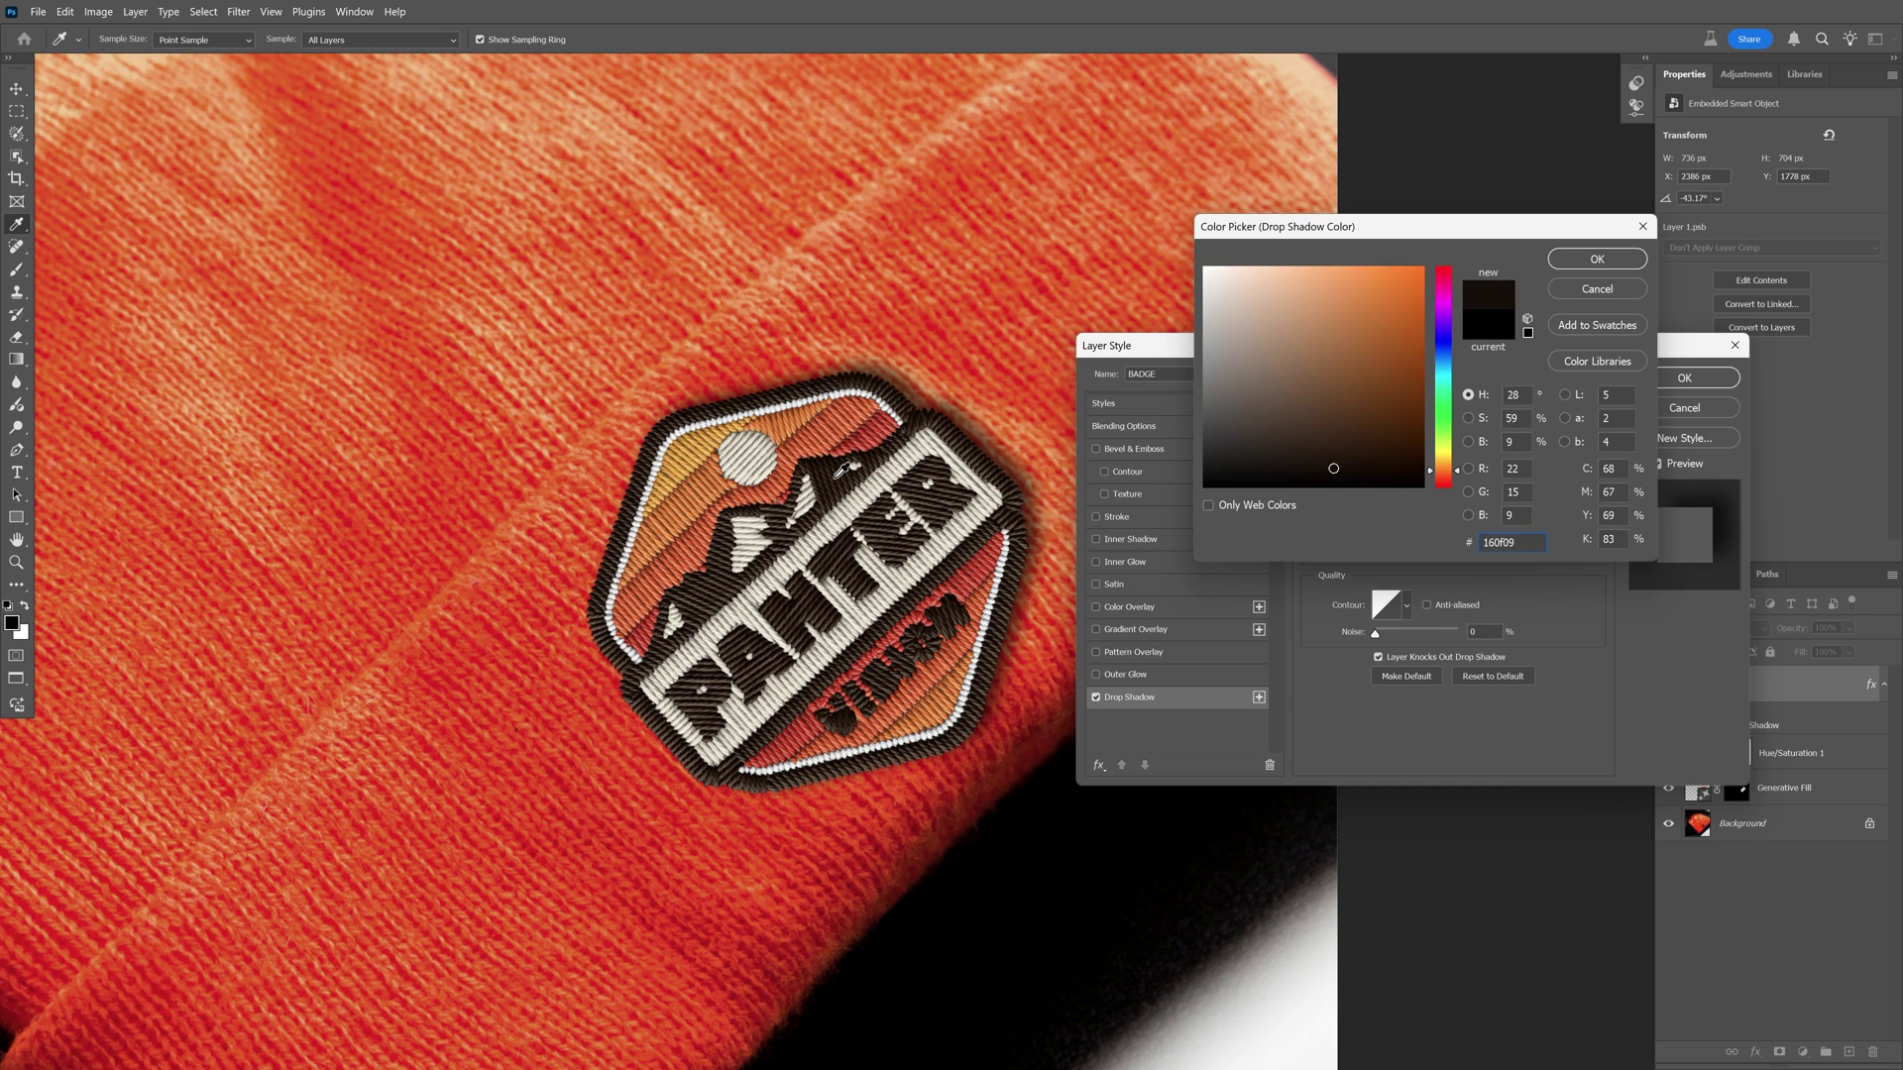
click(841, 470)
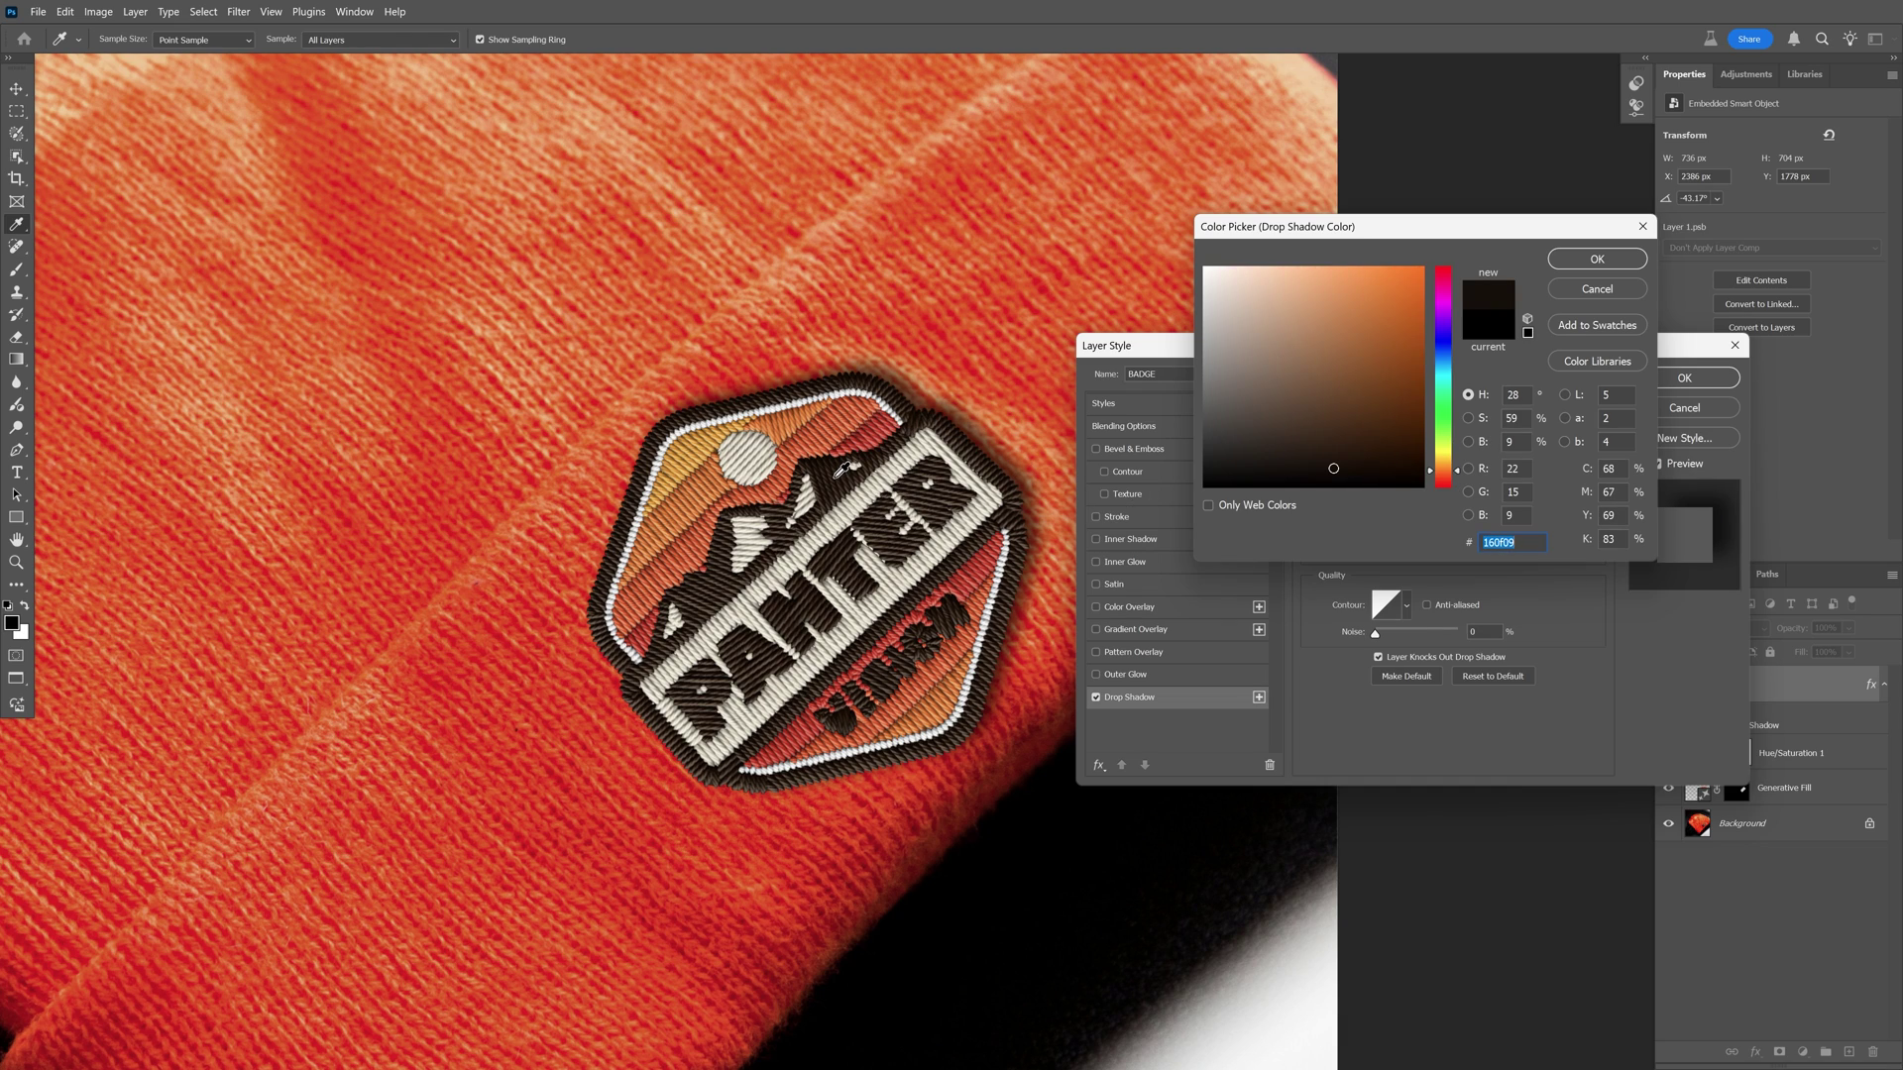
click(1595, 260)
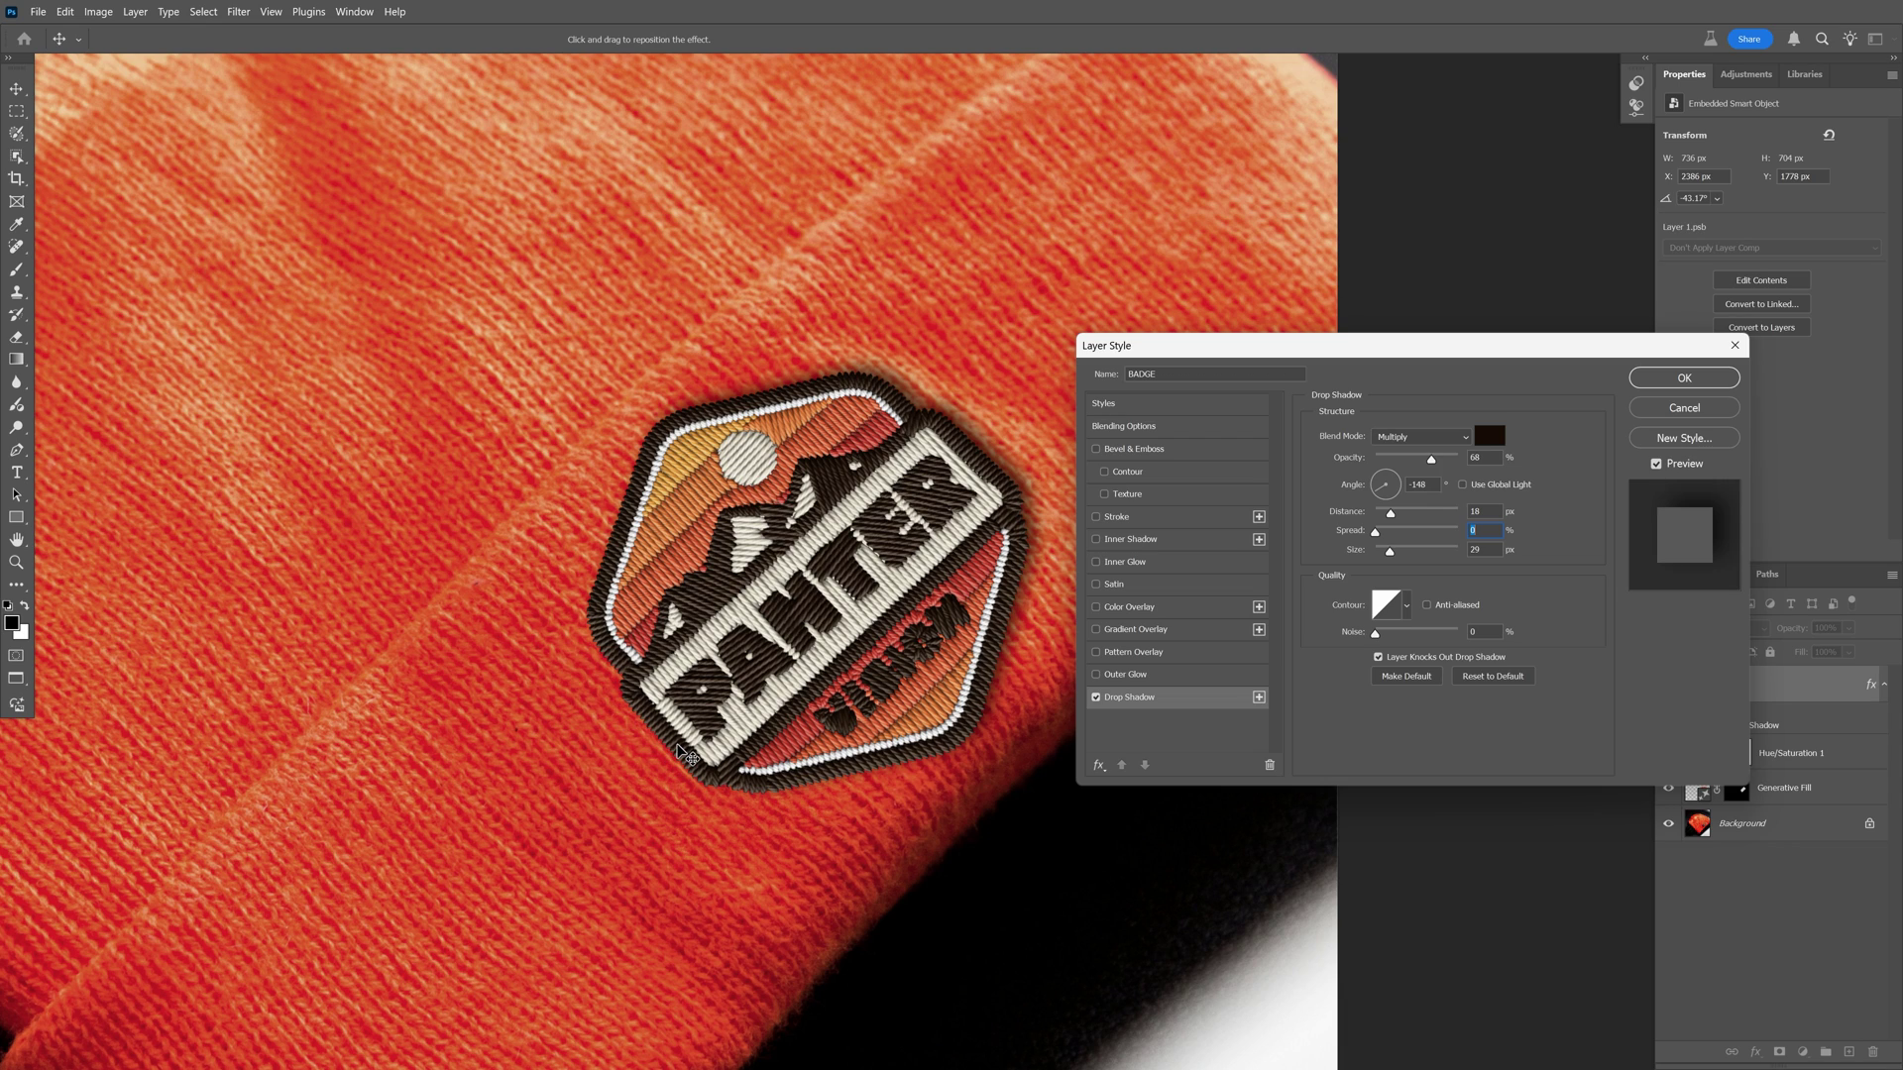
click(1259, 698)
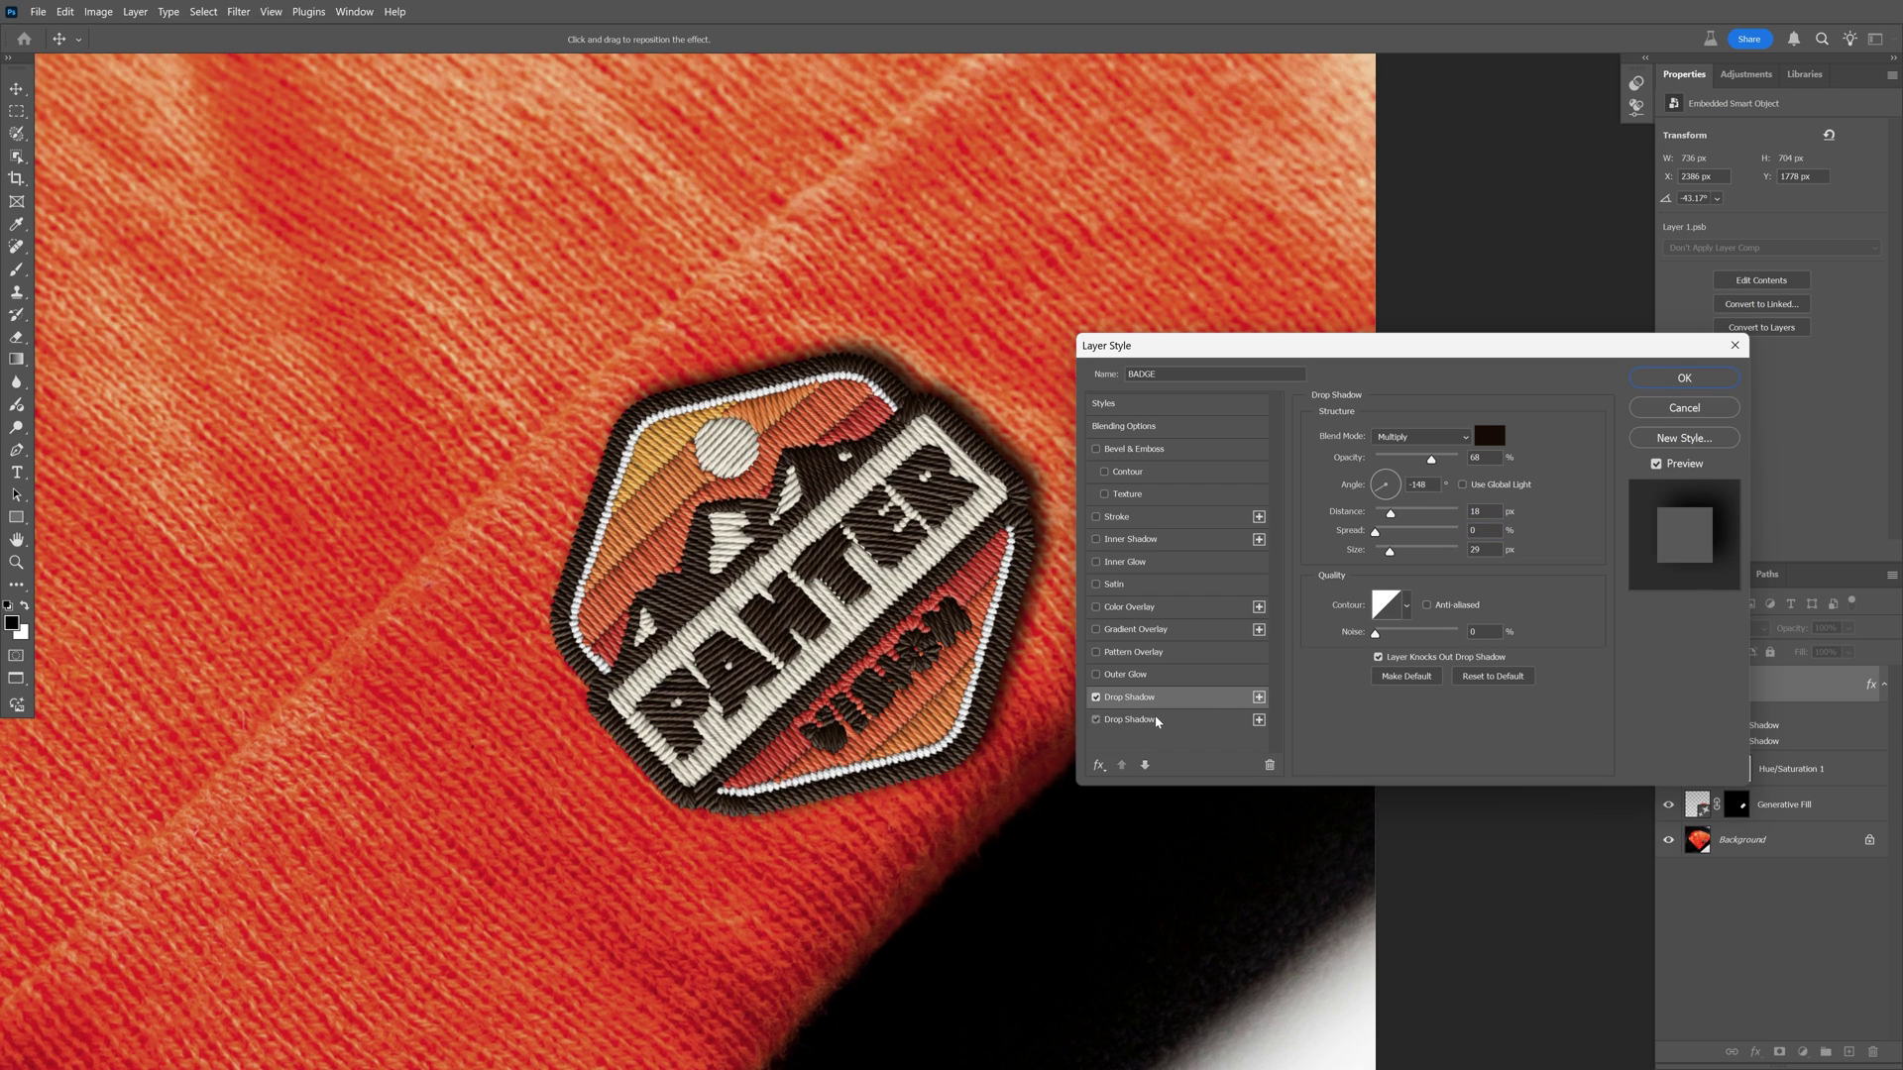
Angle the first drop shadow to 45° and colour it light peach sampled from the fabric.
click(1156, 721)
click(1161, 704)
drag(1393, 485, 1403, 477)
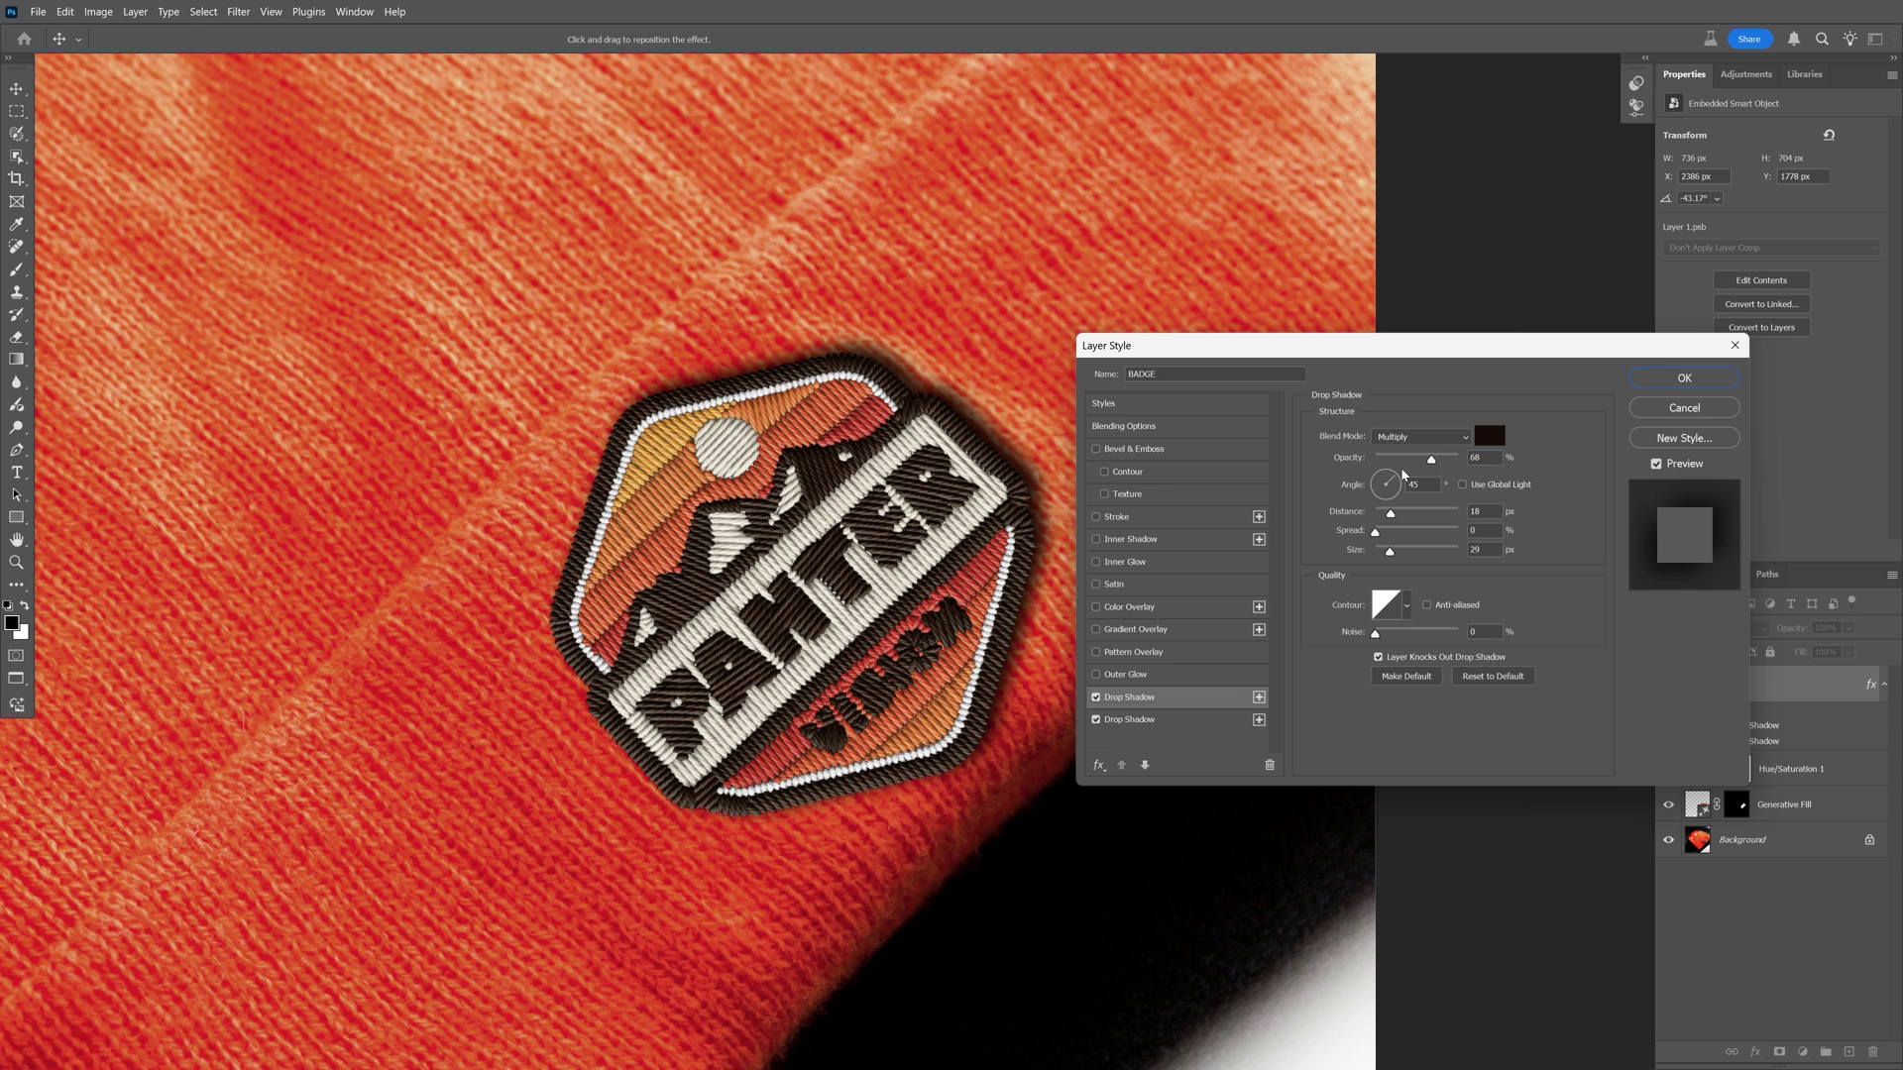
click(1424, 485)
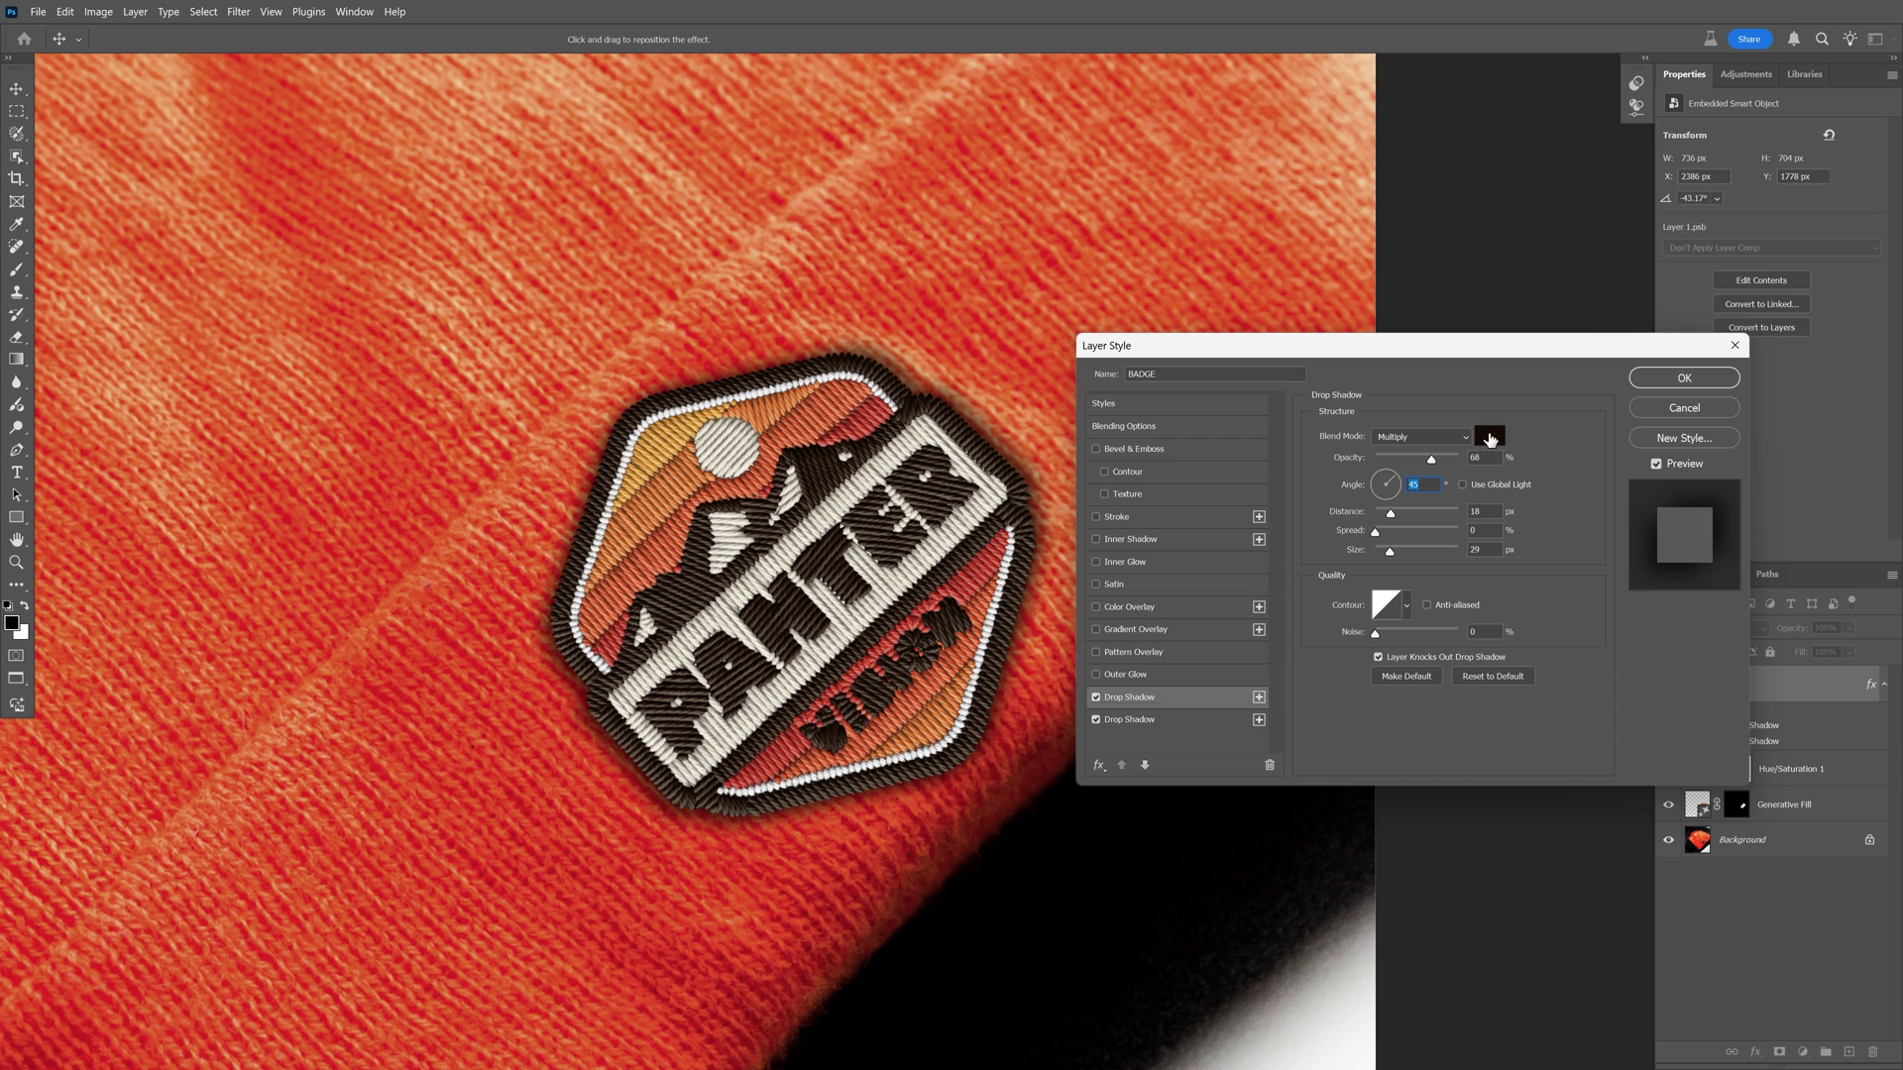
click(1490, 439)
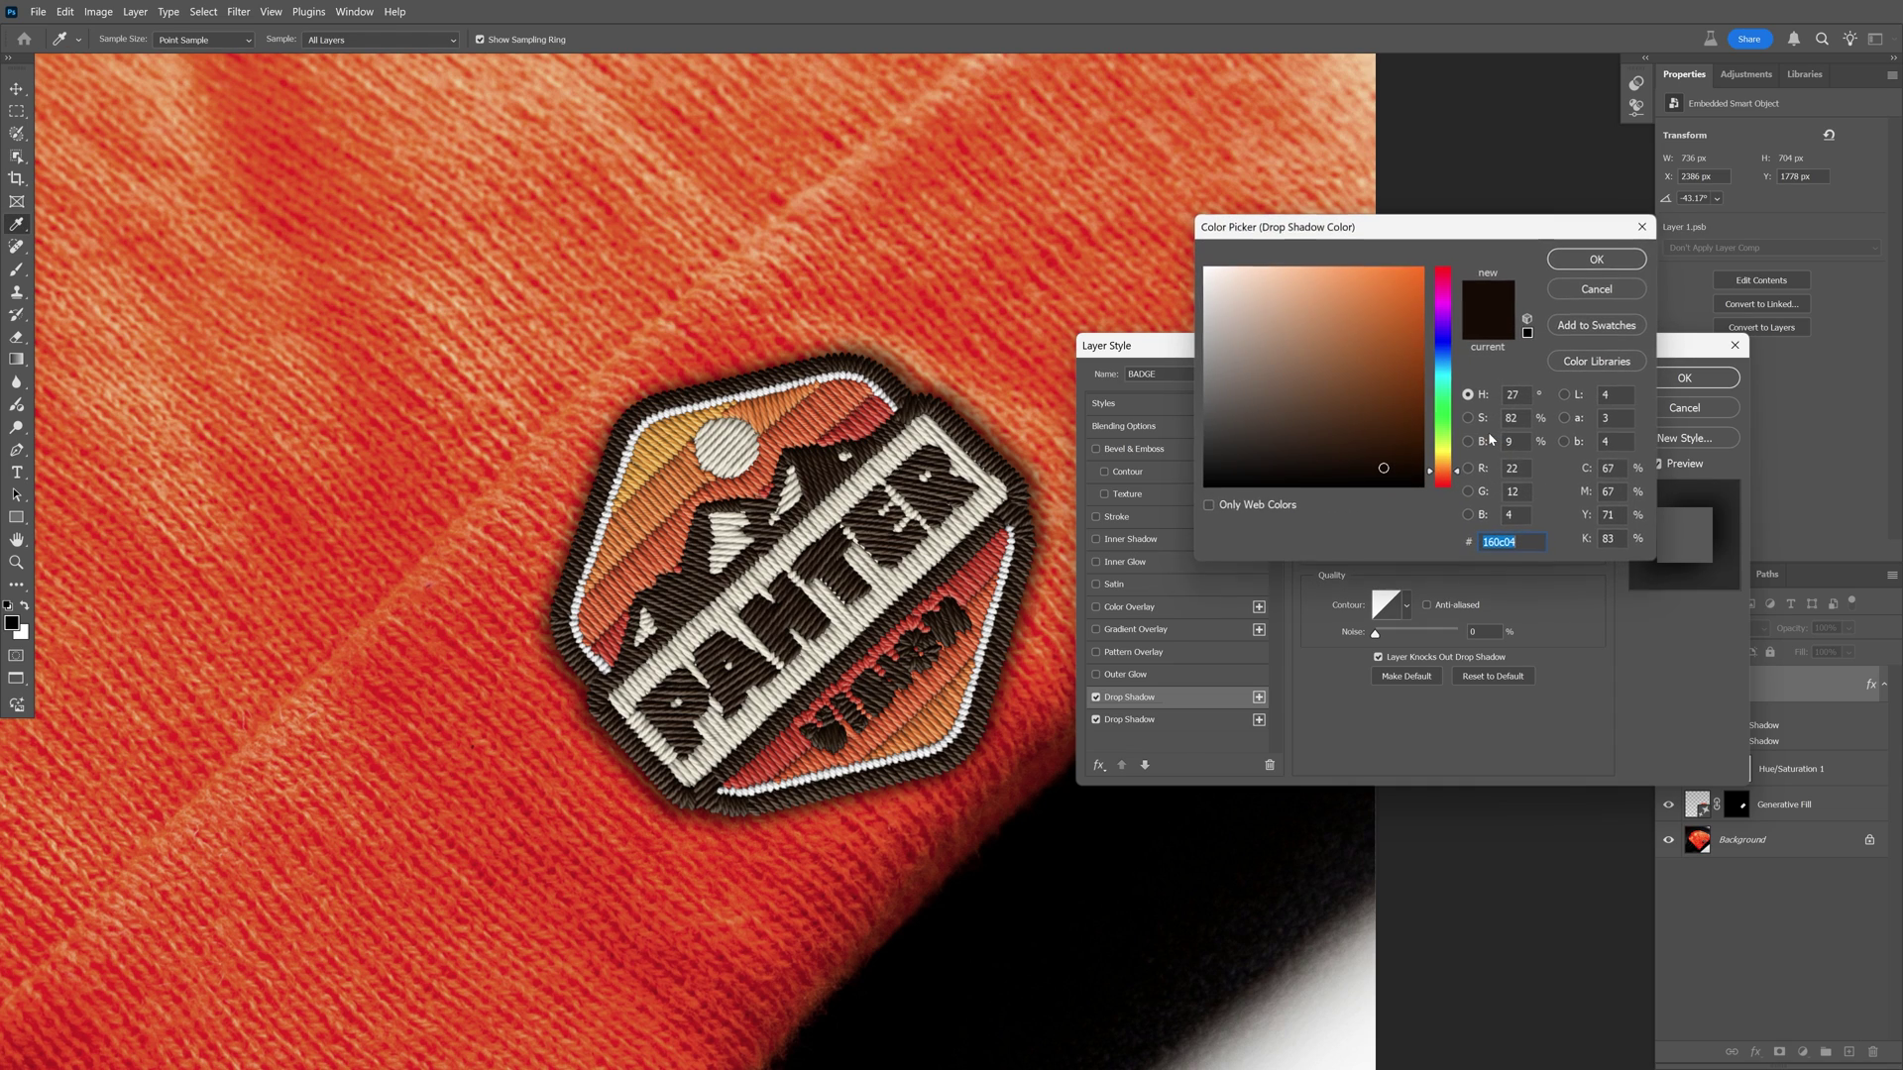
click(730, 445)
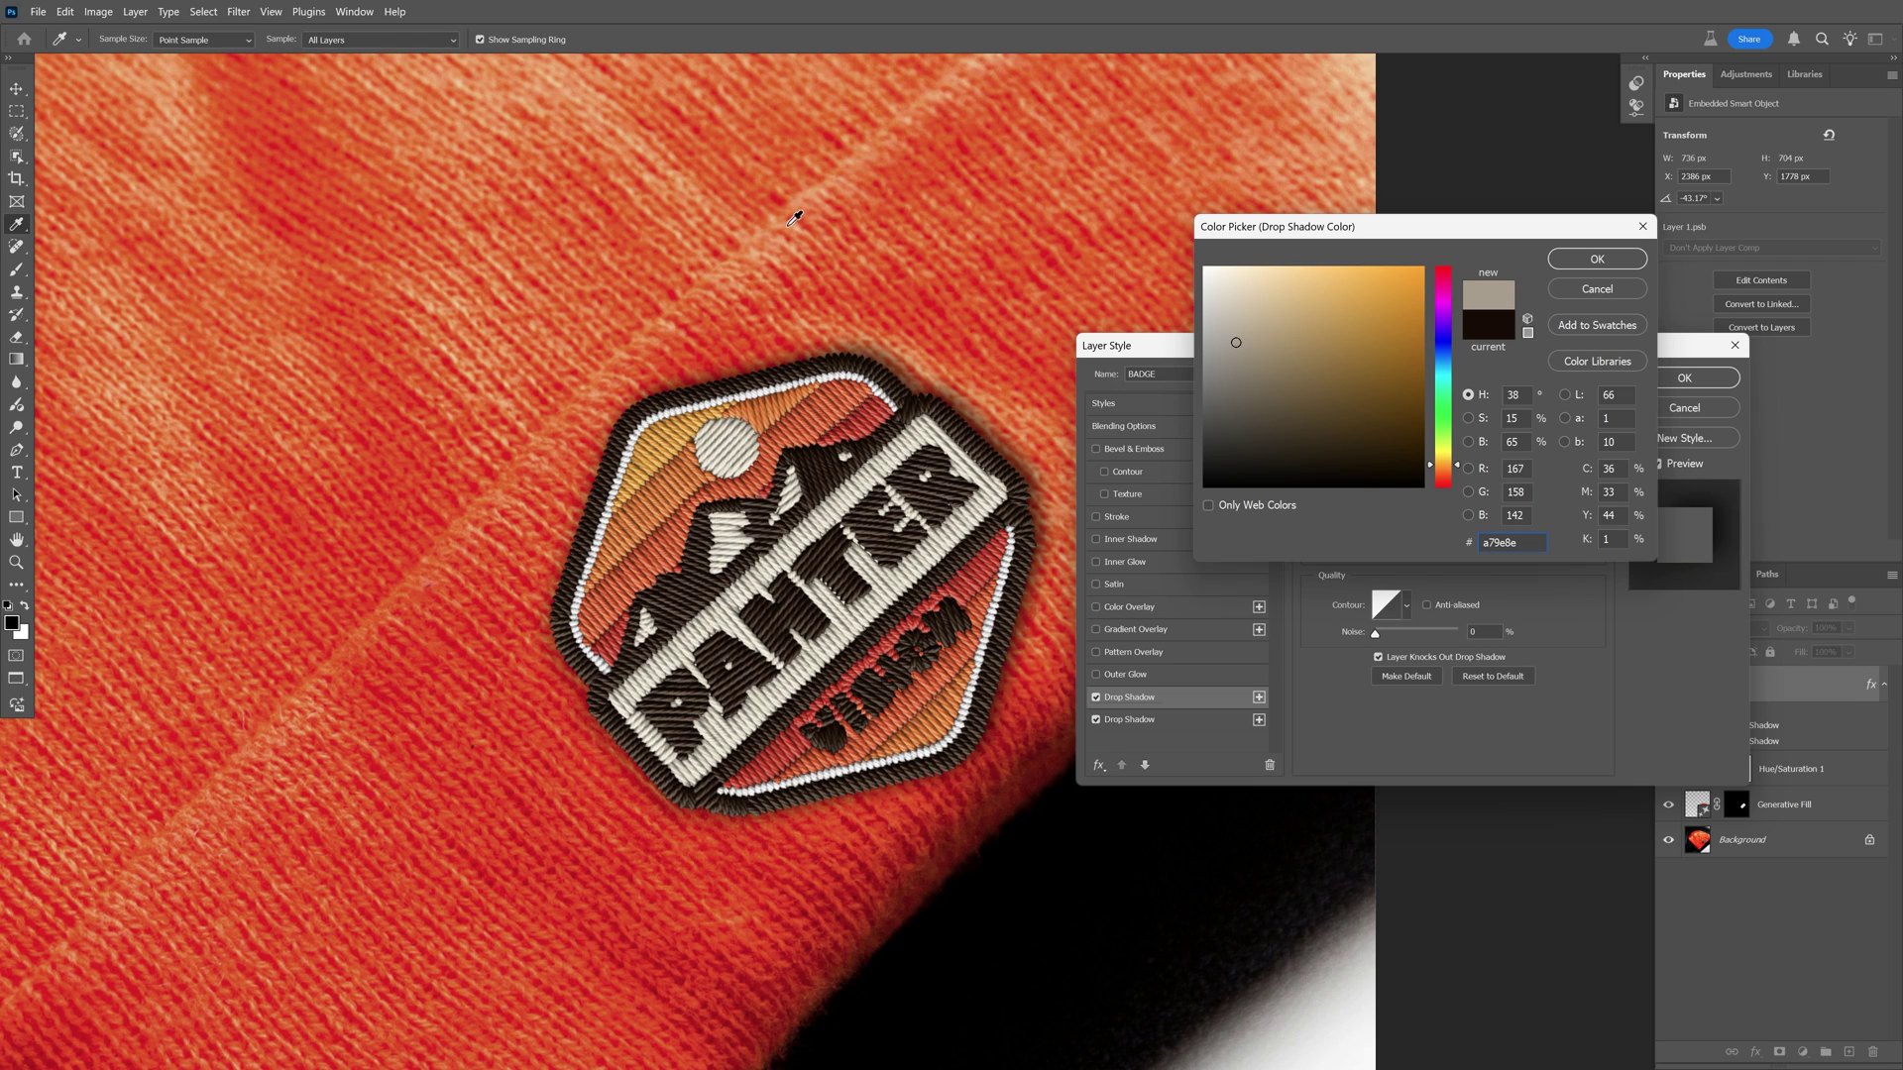
click(809, 199)
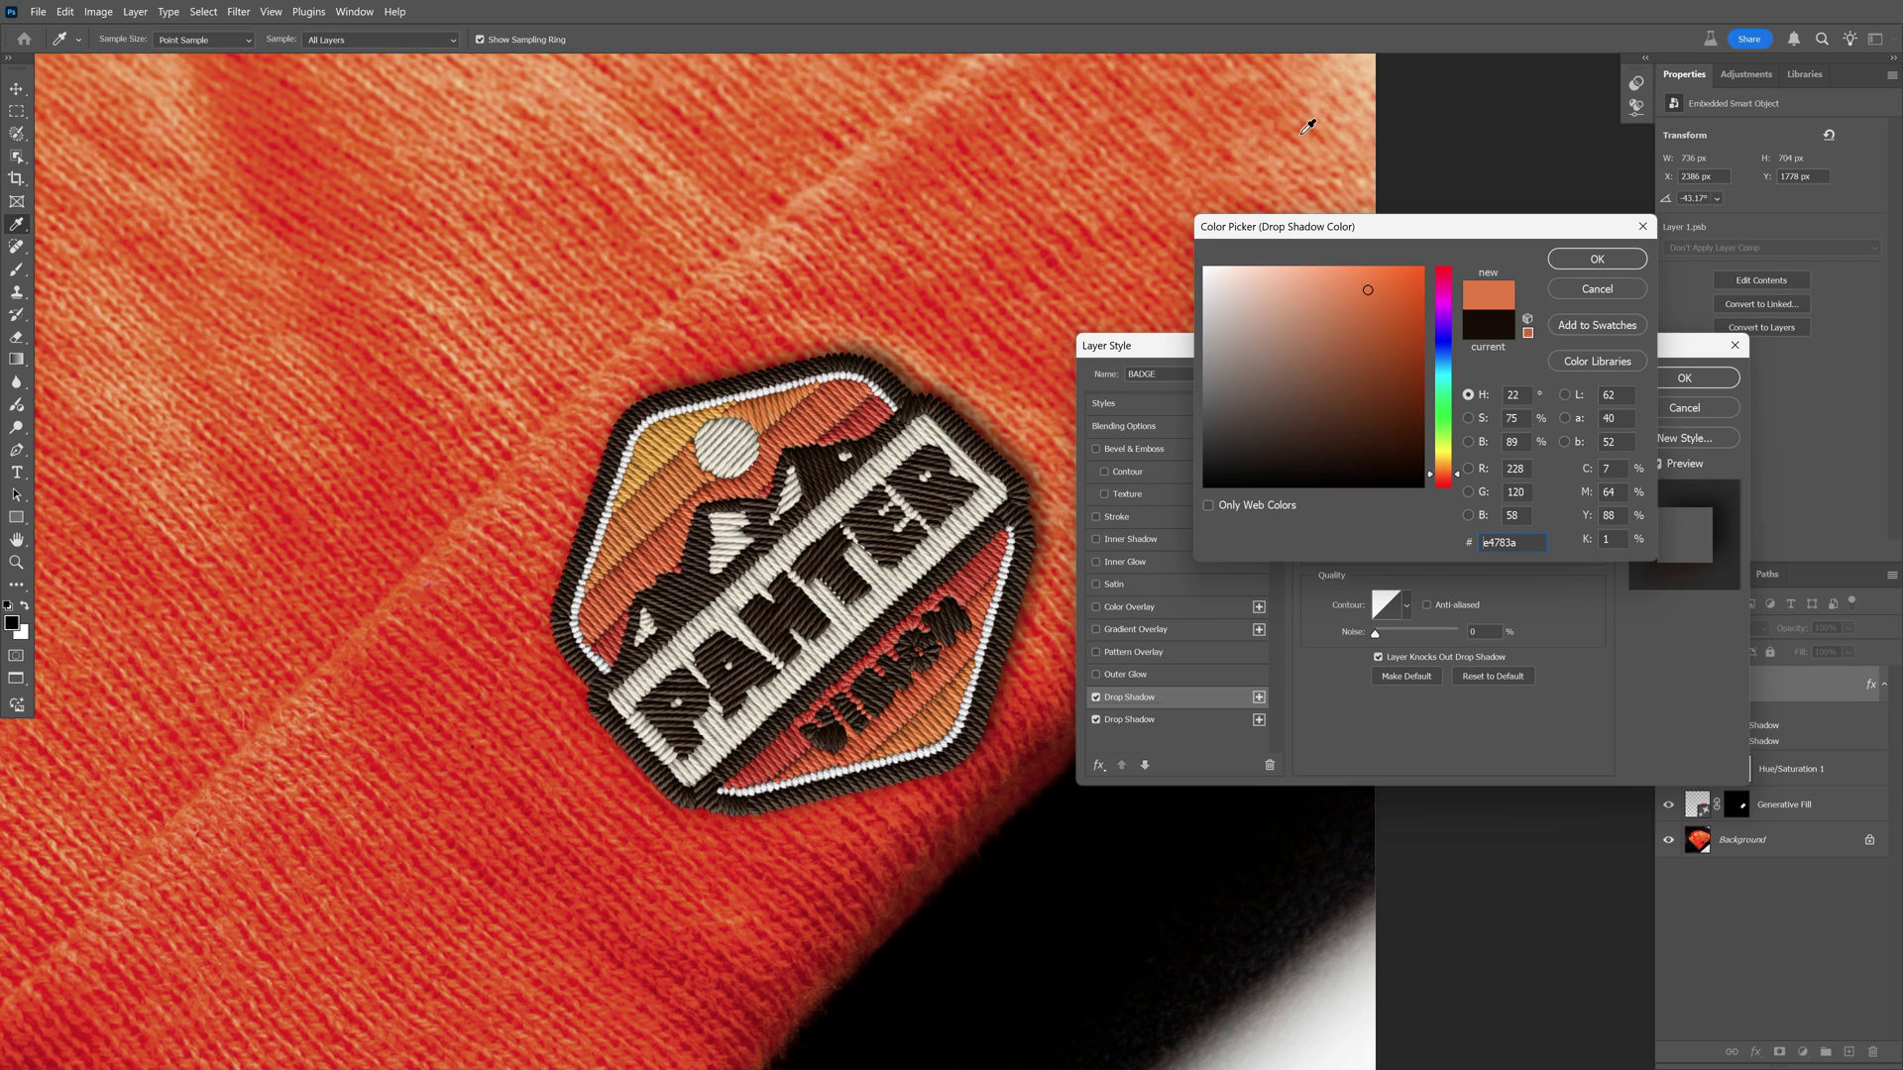
click(1356, 64)
click(1582, 260)
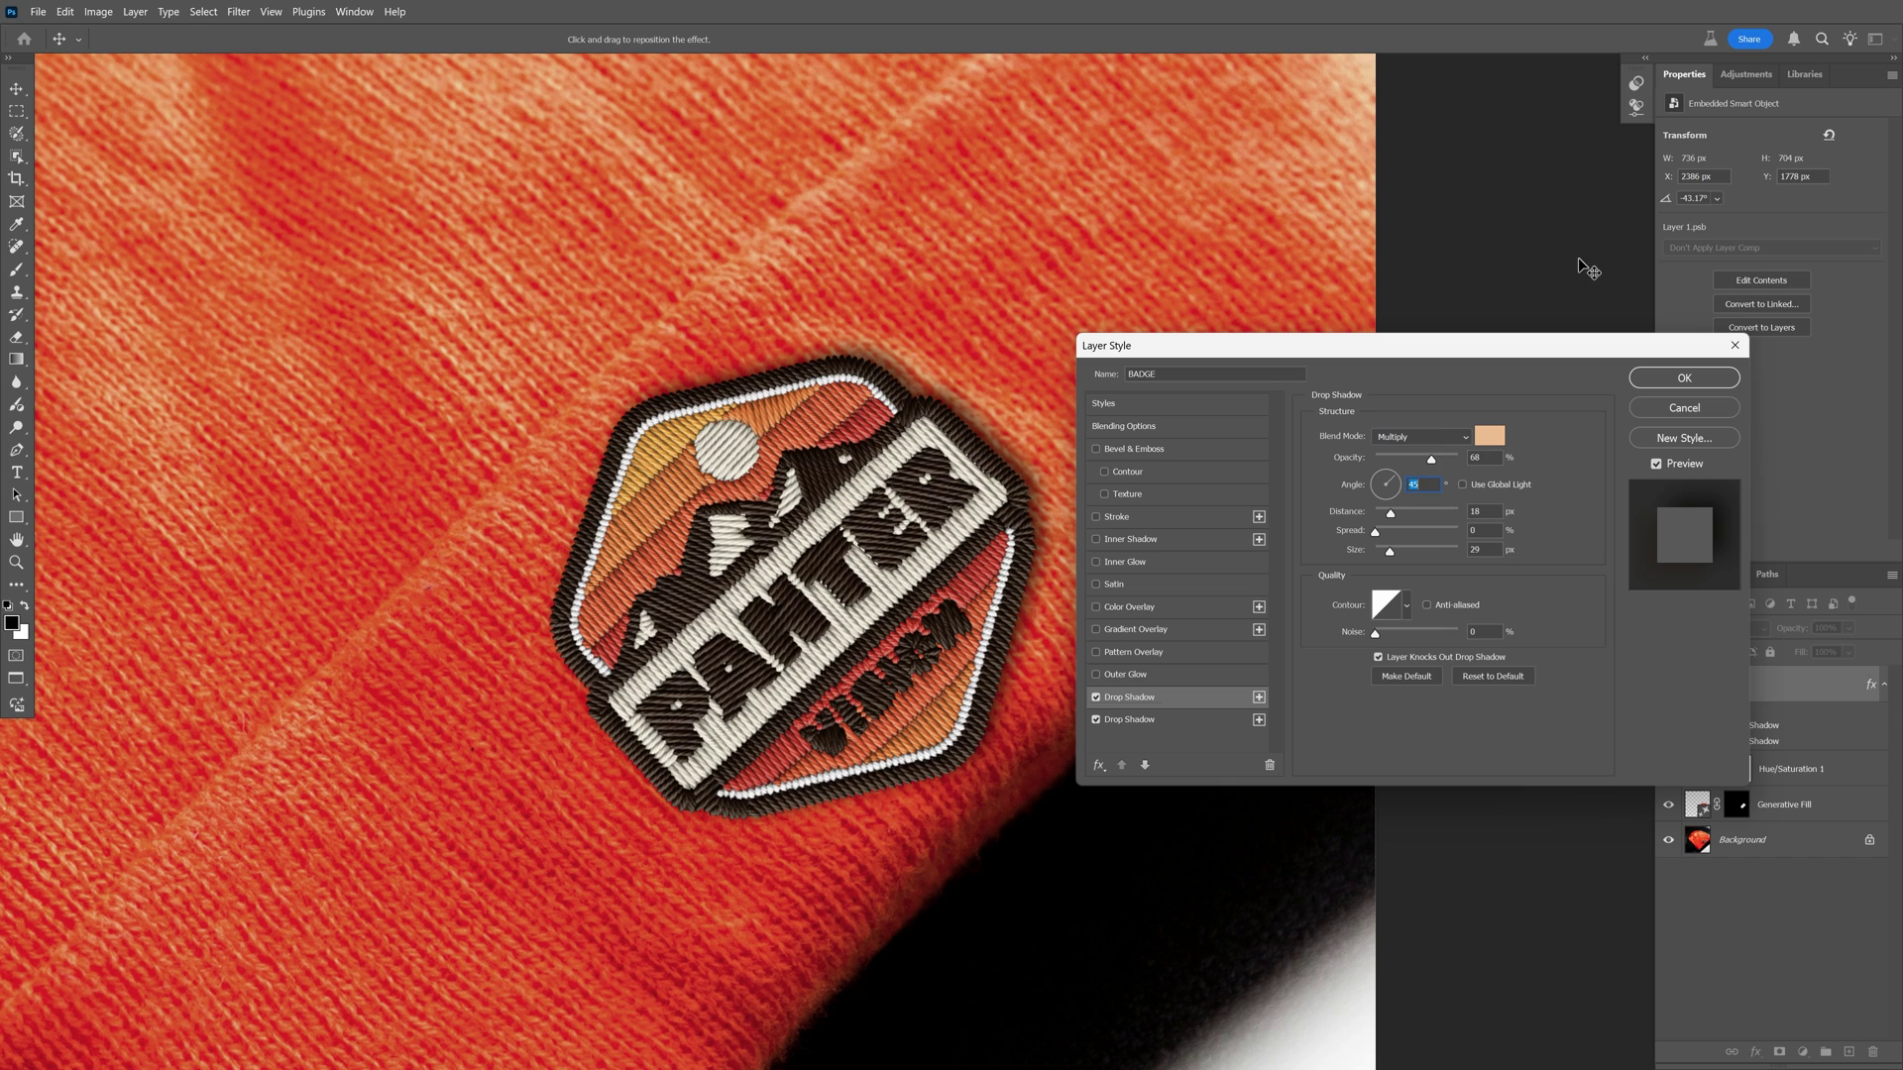
Set that peach drop shadow to Screen blend with a 16 px distance.
click(1426, 438)
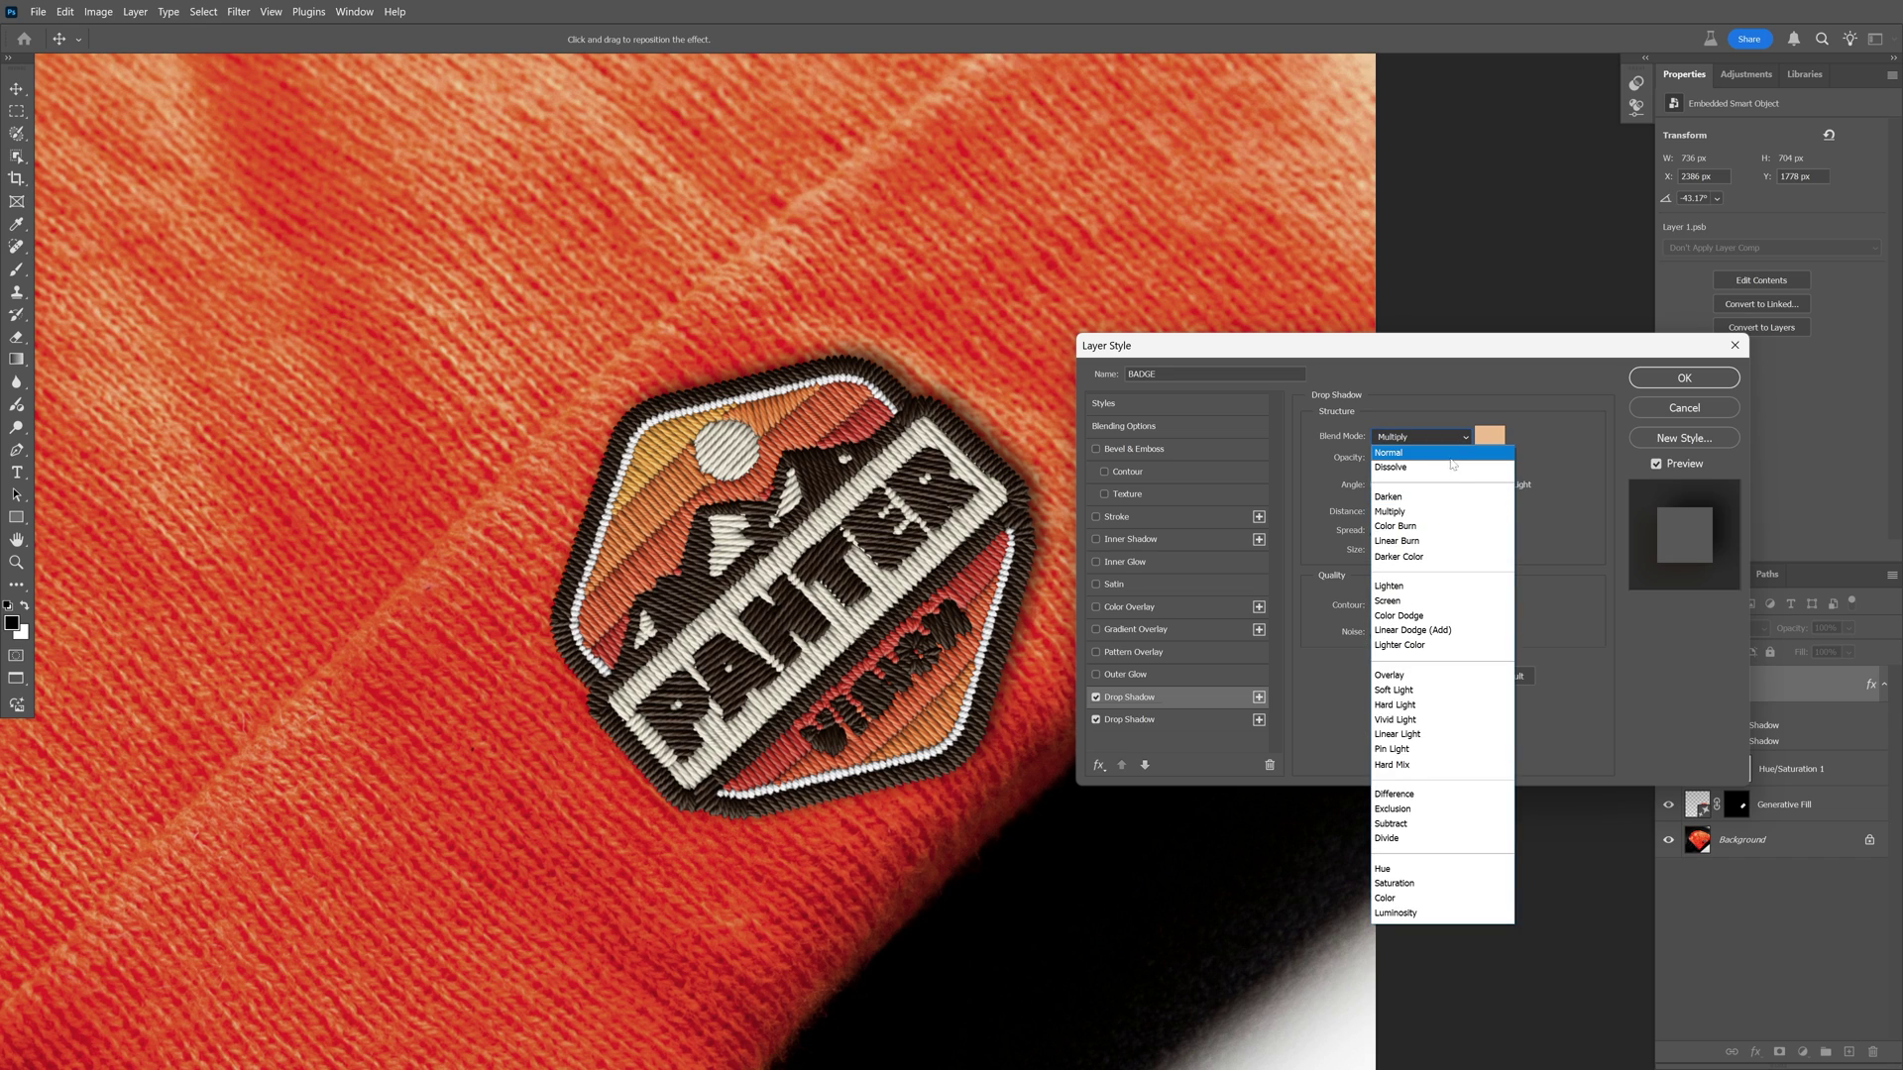
click(1417, 602)
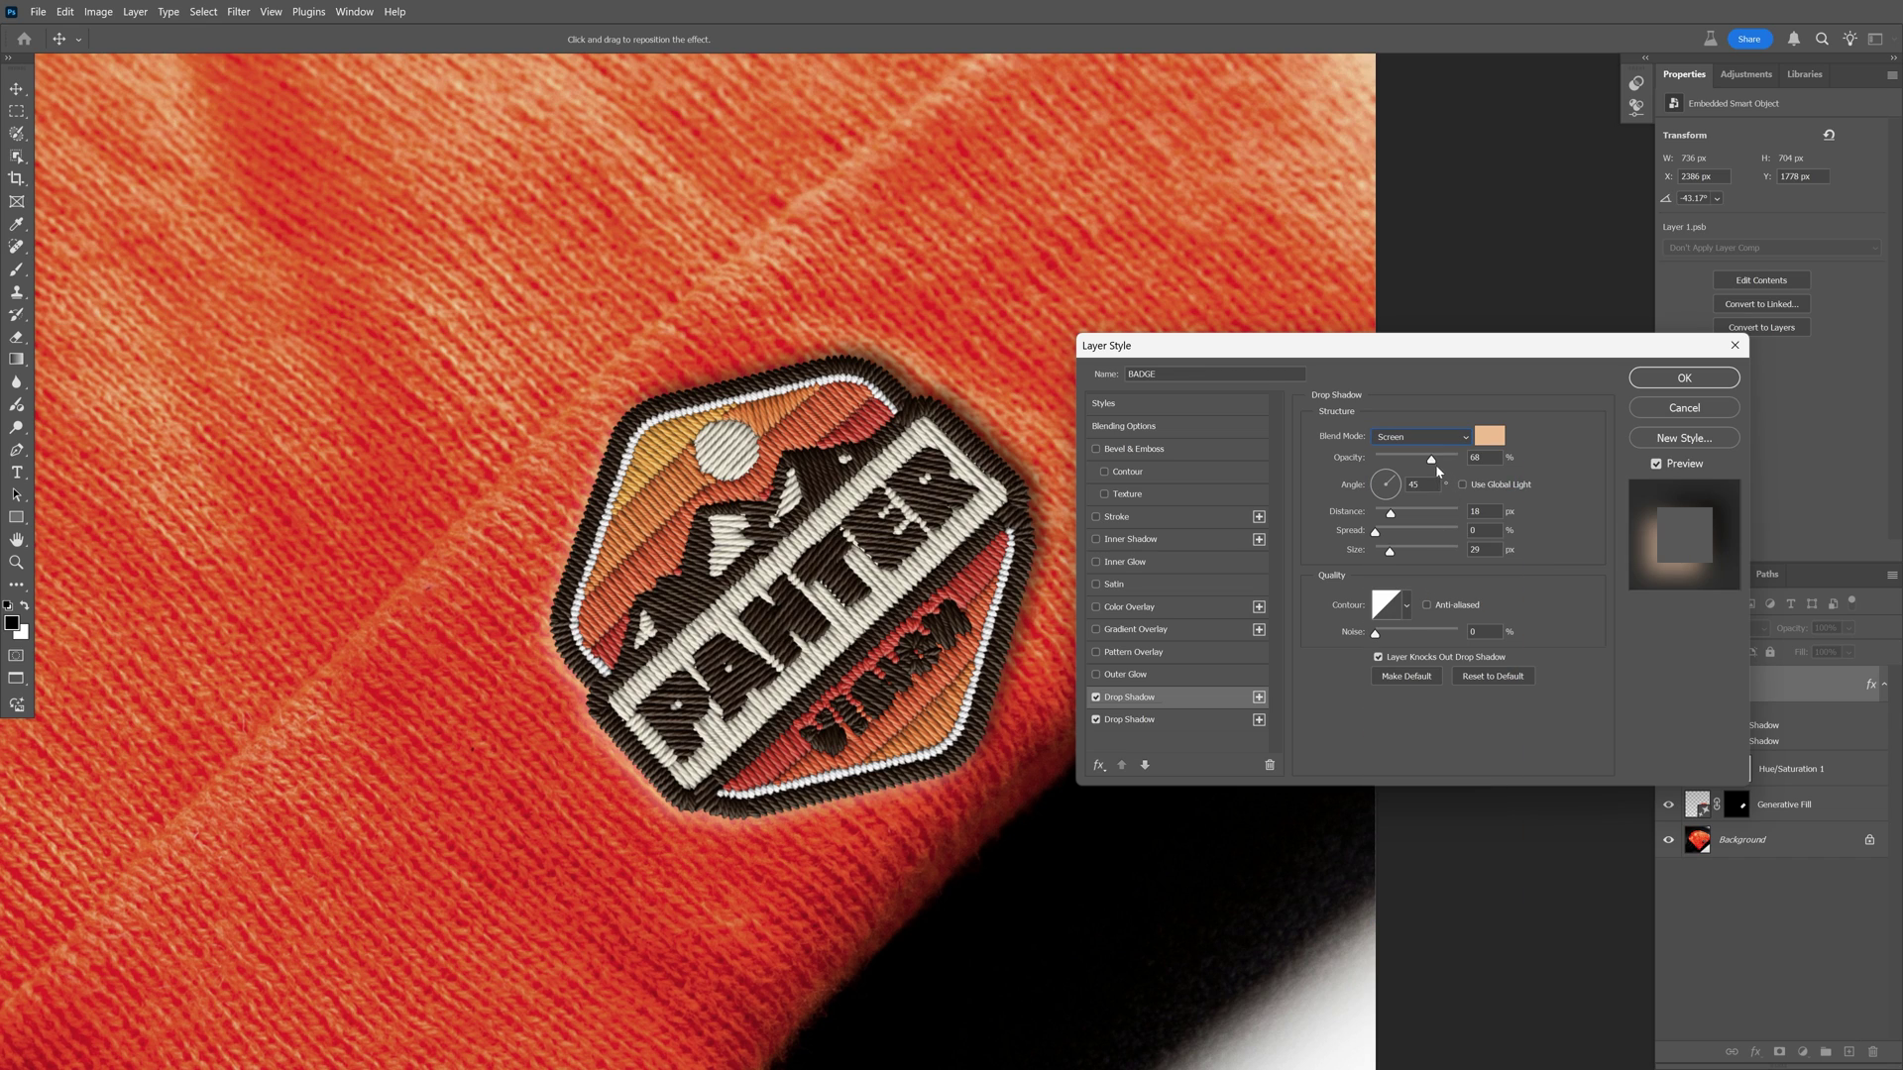
key(Tab)
drag(1392, 516, 1395, 556)
click(1390, 517)
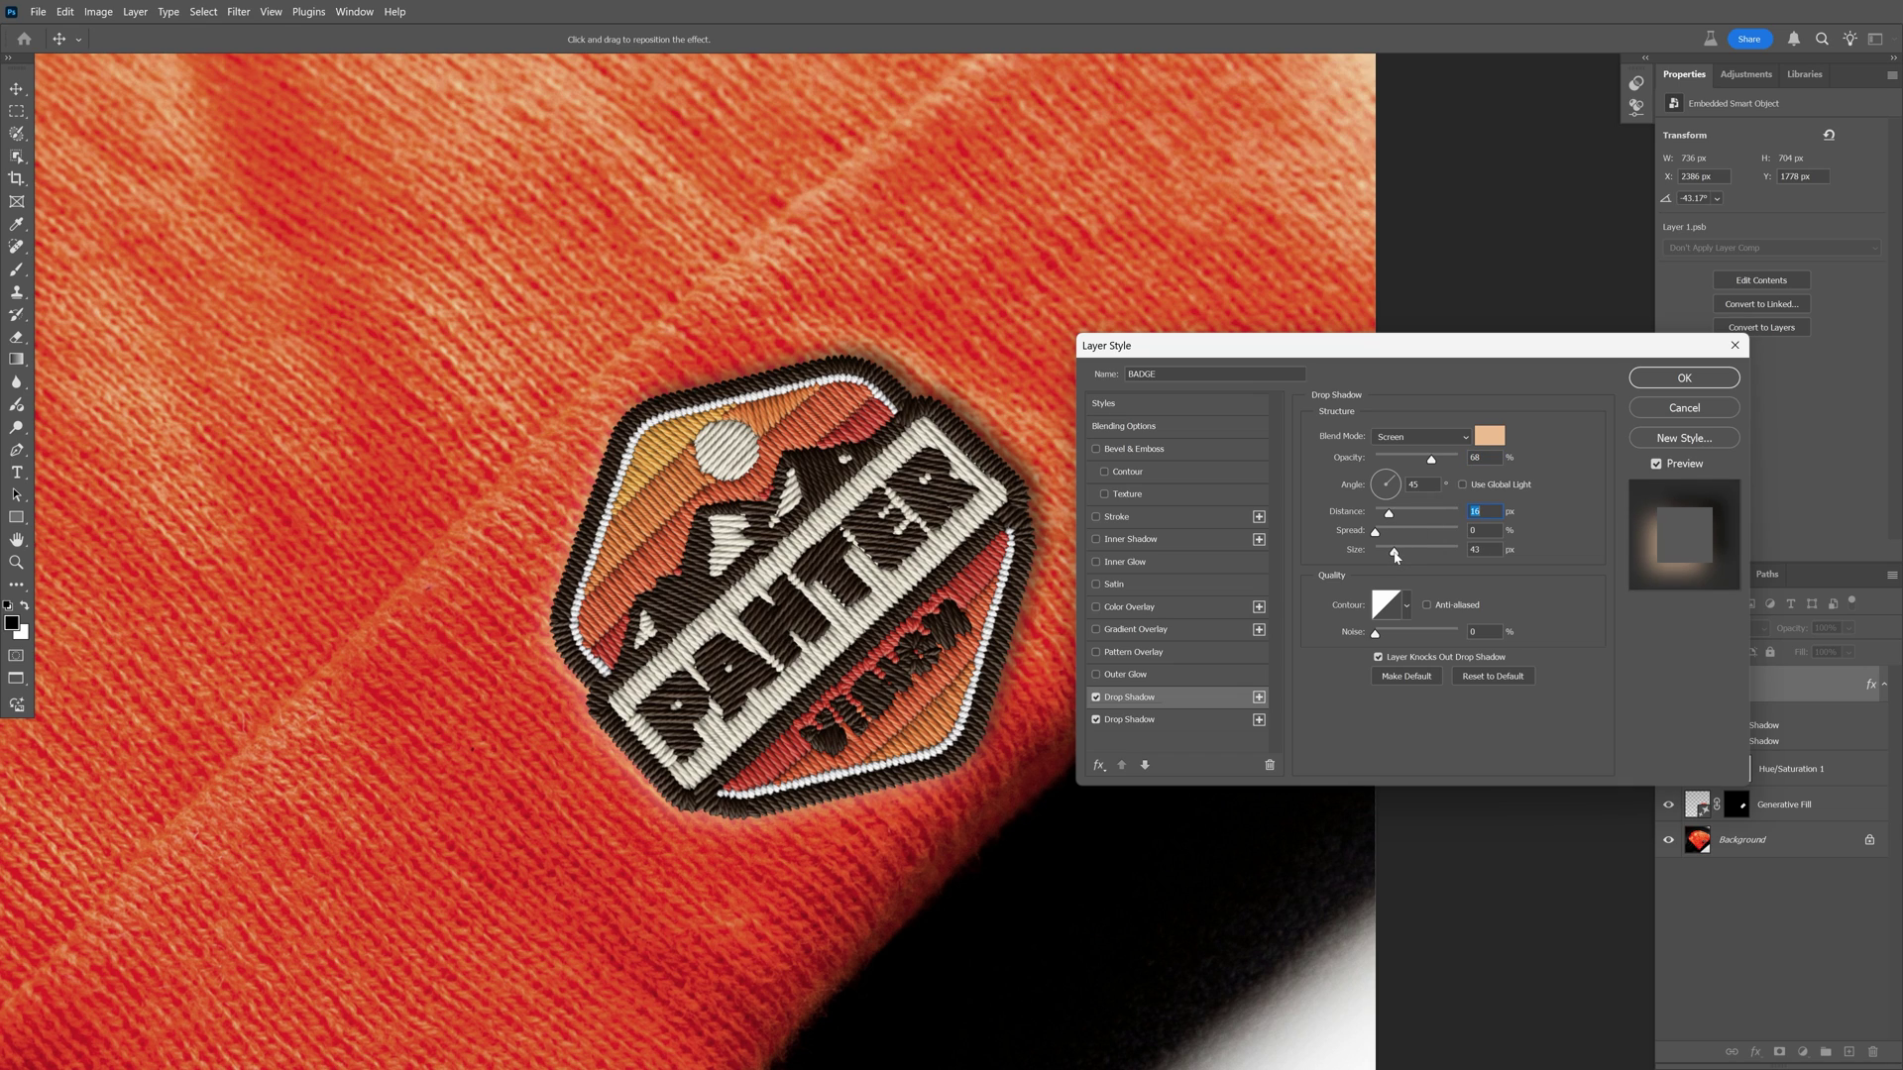
Push the dark second drop shadow to 30 px distance at 51% opacity.
click(1175, 719)
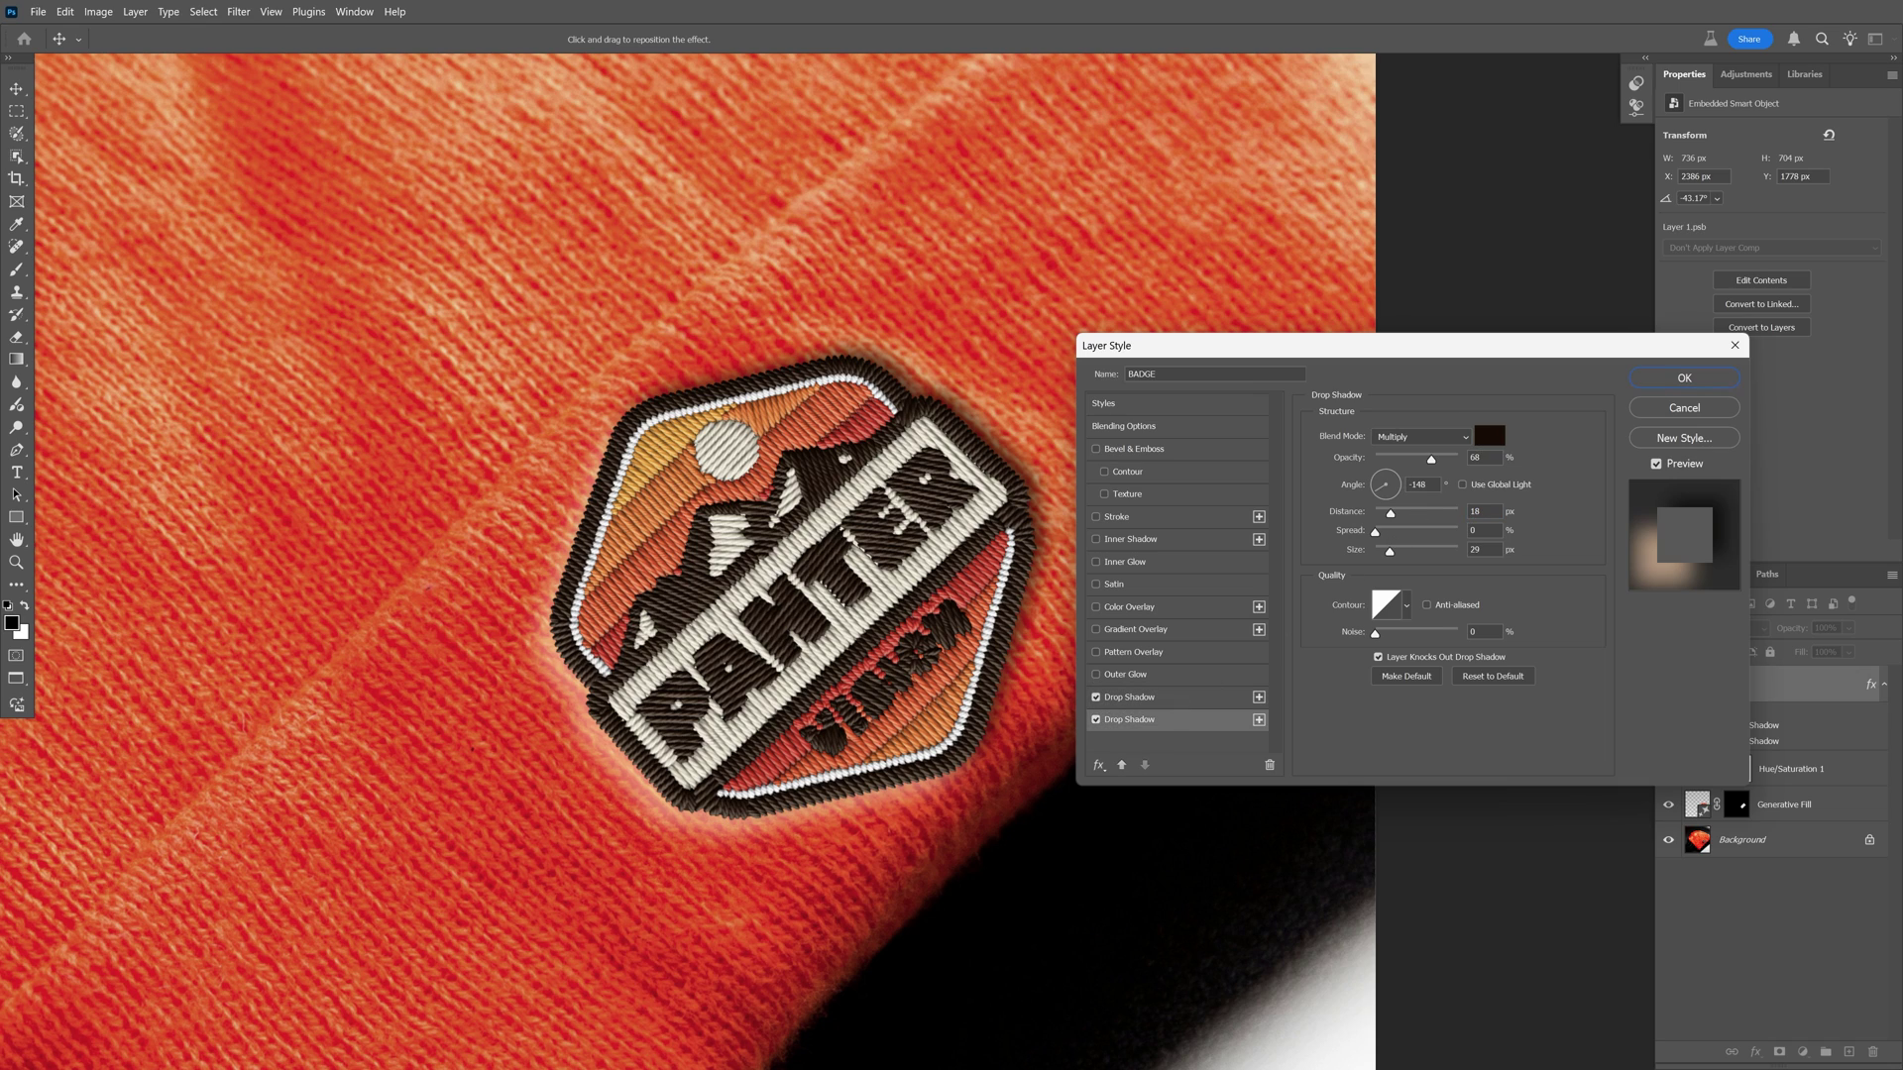
drag(1390, 513, 1400, 515)
drag(1430, 460, 1418, 461)
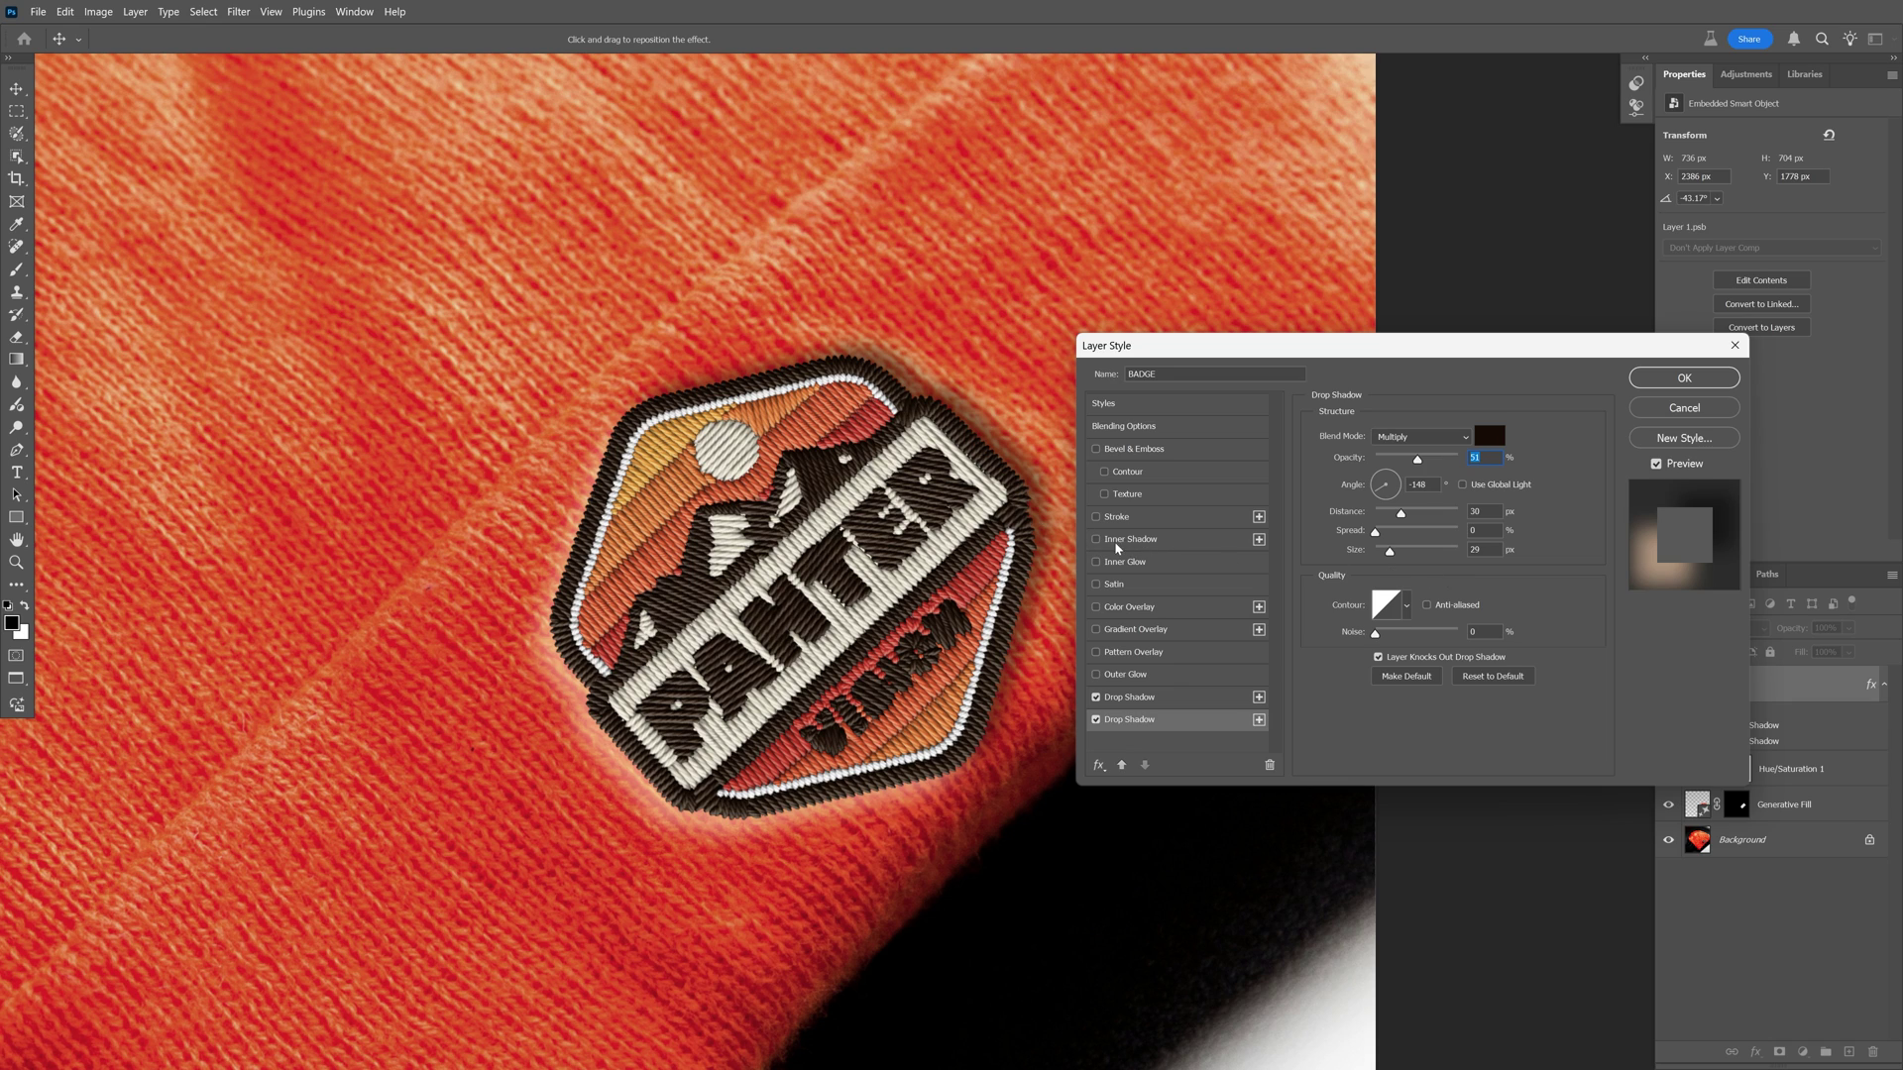
Enable a dark Inner Shadow at -135°, 15 px distance and 57% opacity.
click(1150, 543)
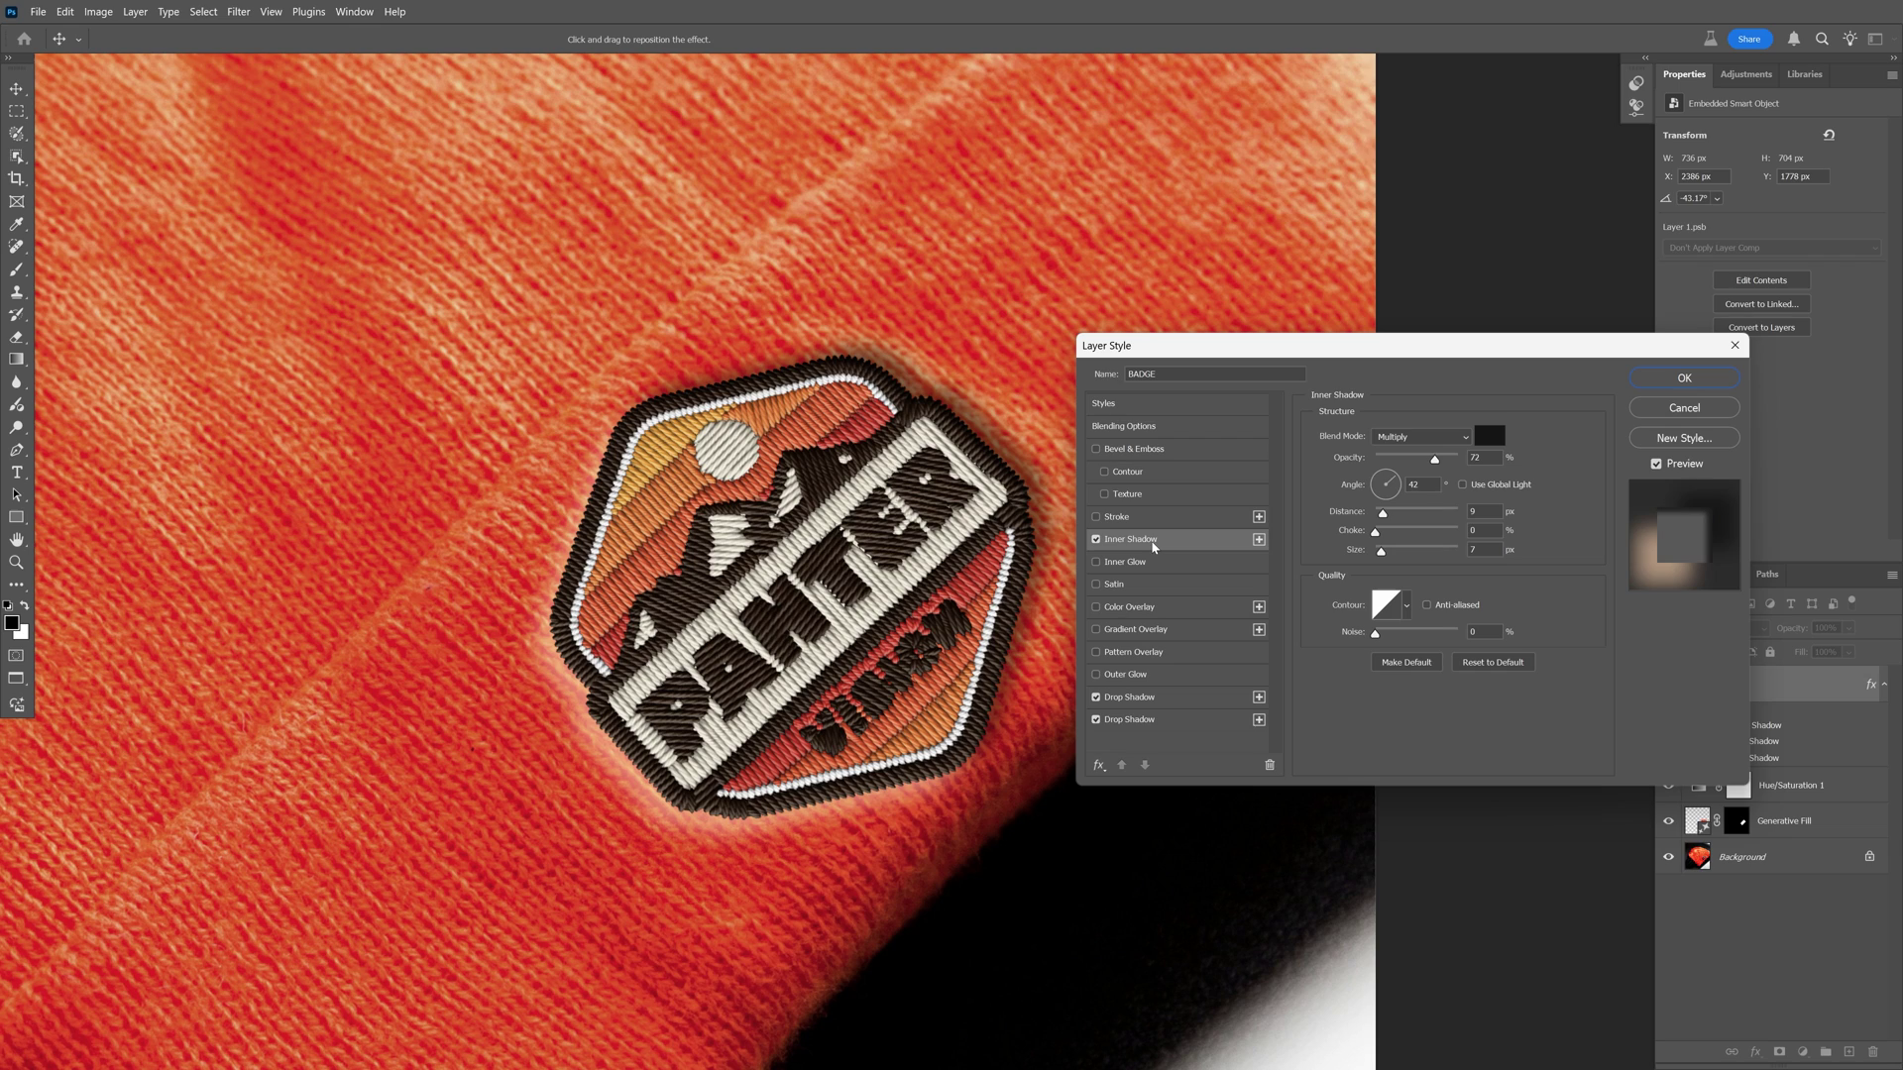
drag(1383, 494, 1379, 500)
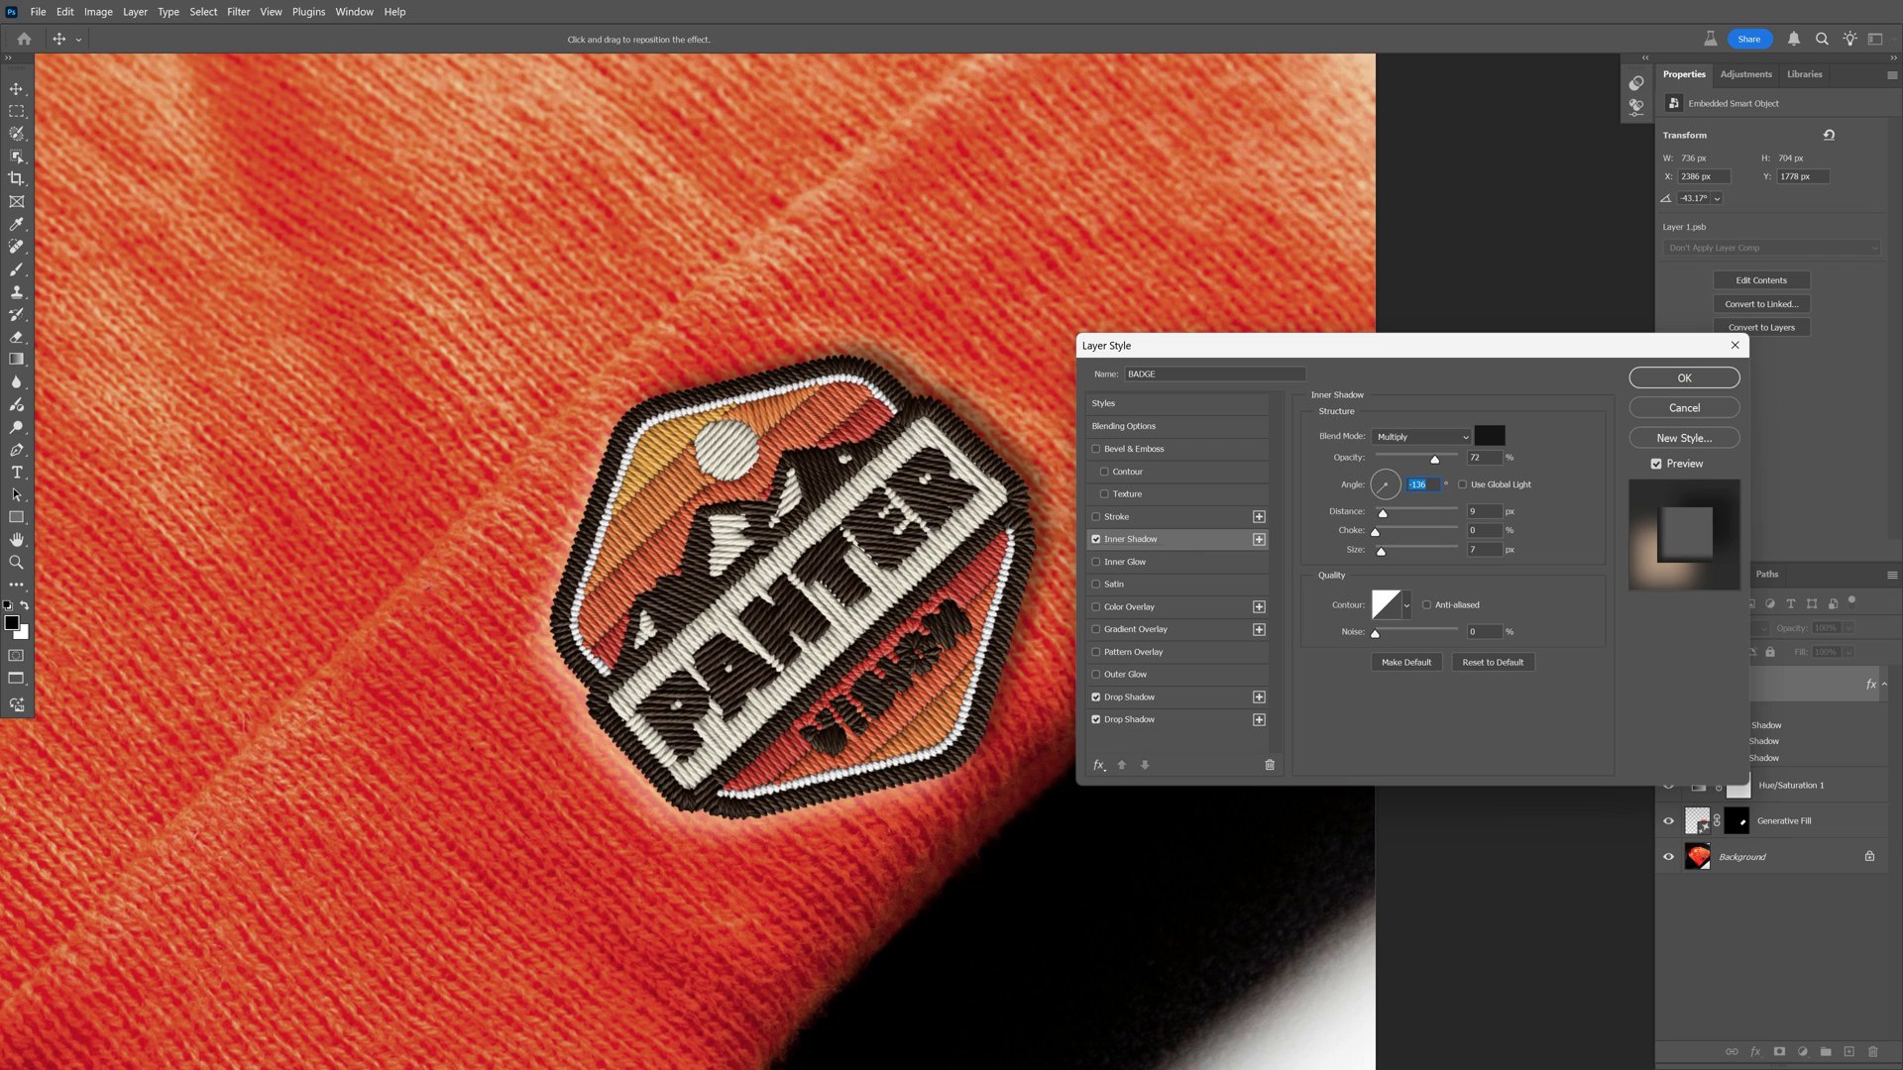
key(Up)
drag(1384, 515, 1423, 462)
Add a second inner shadow in the badge's cream stitch colour with Screen blend.
click(1258, 540)
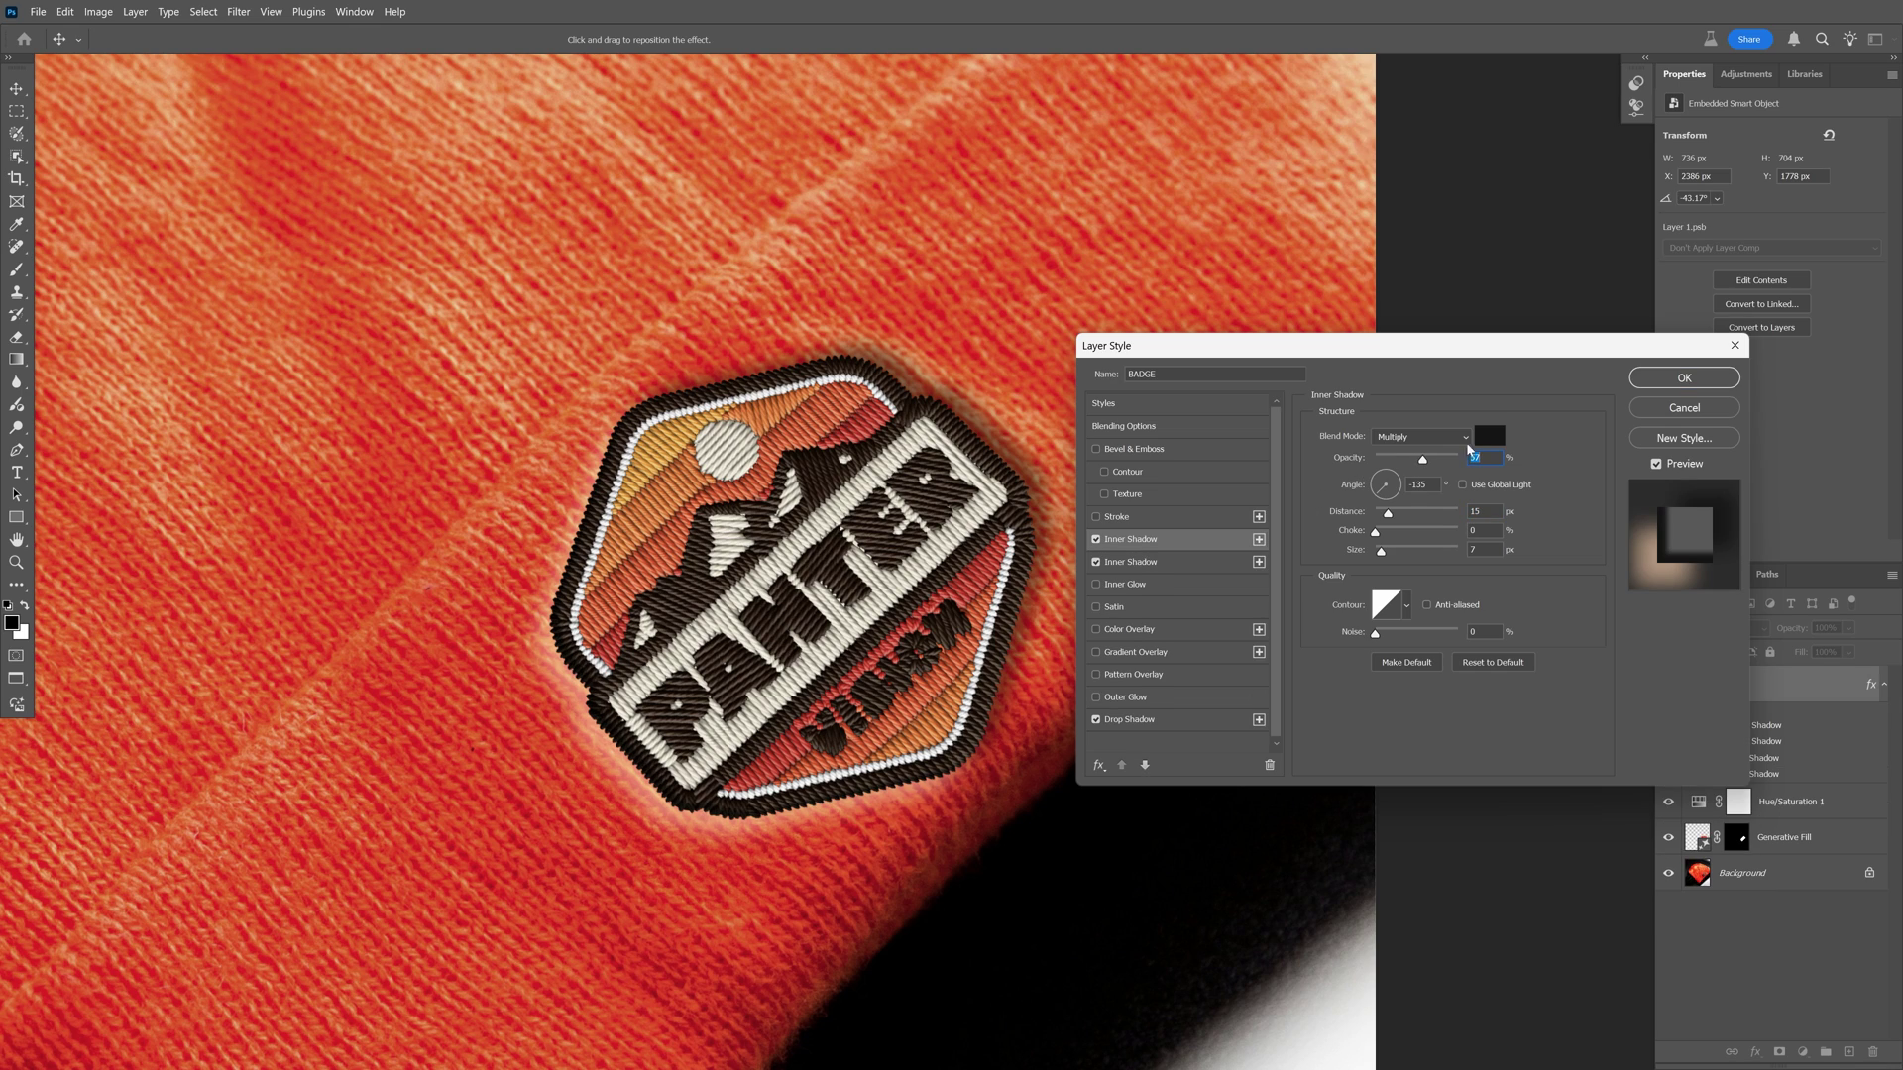
click(1490, 436)
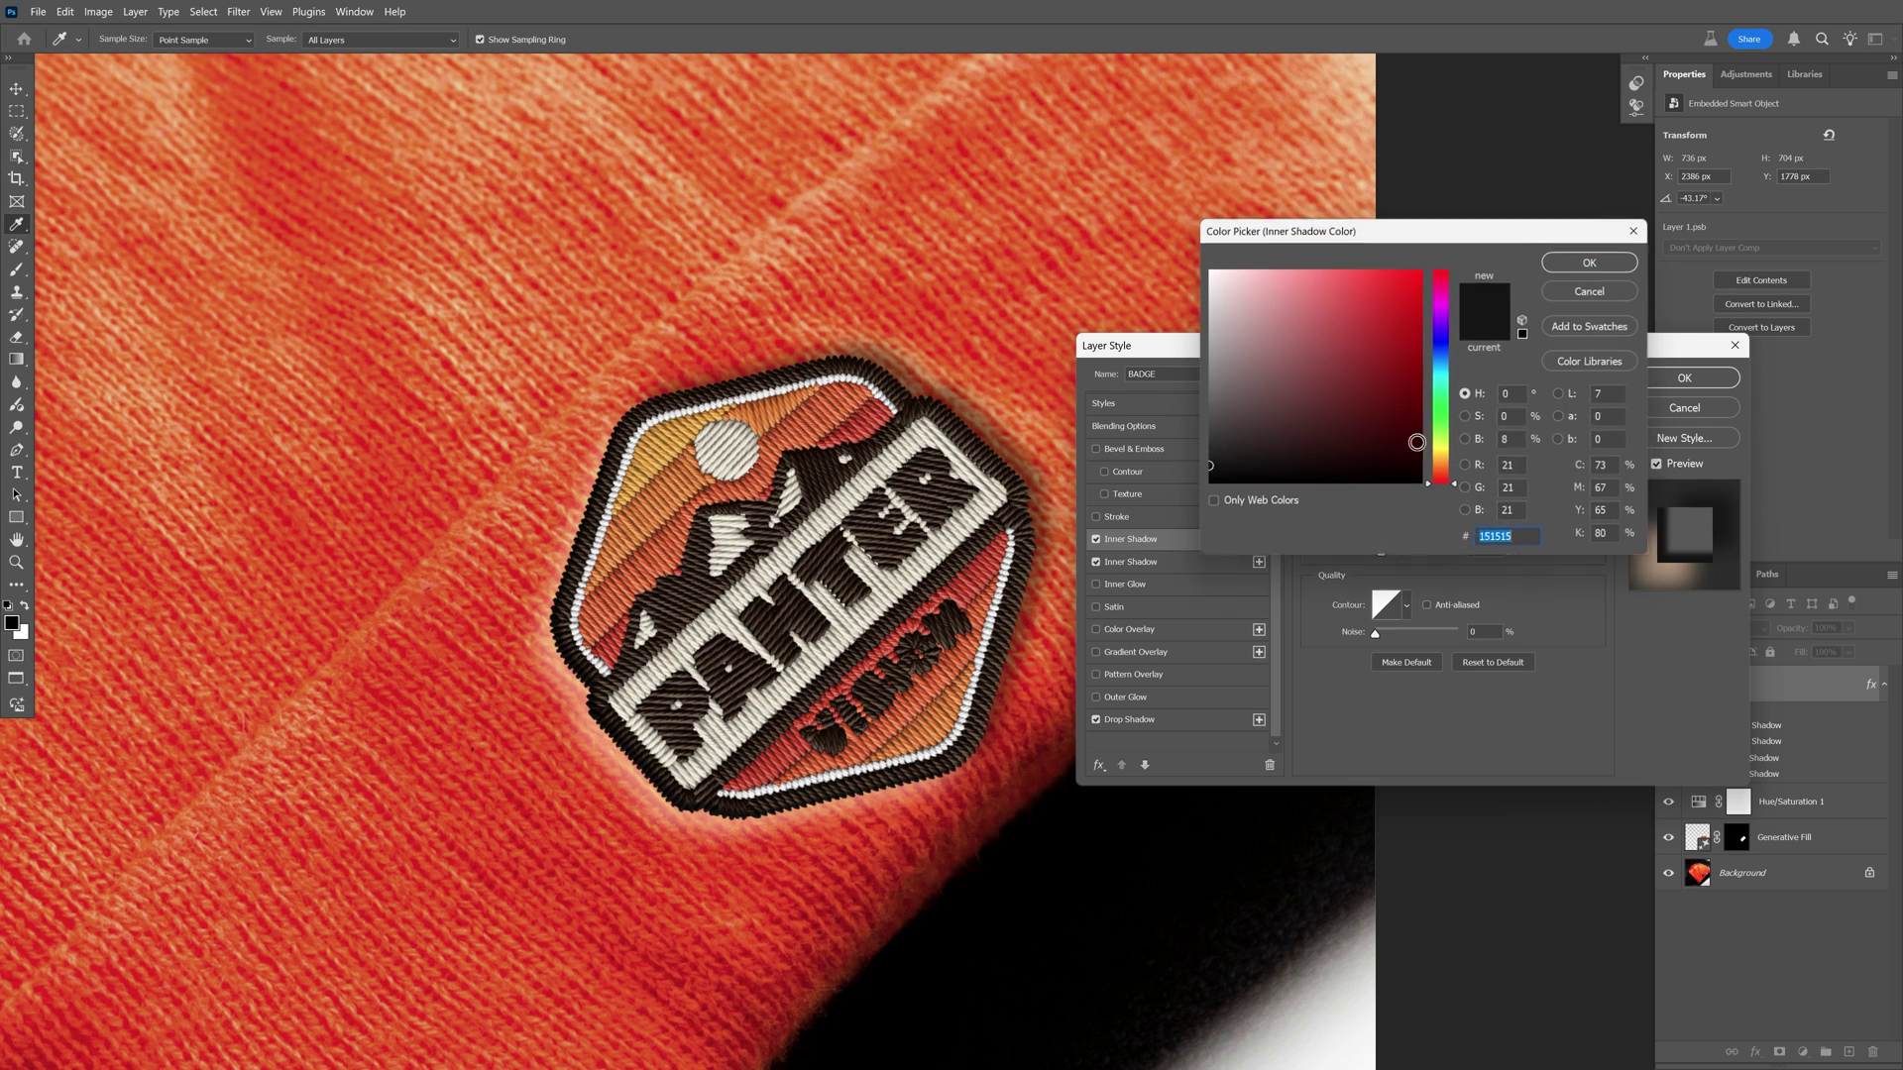
click(983, 509)
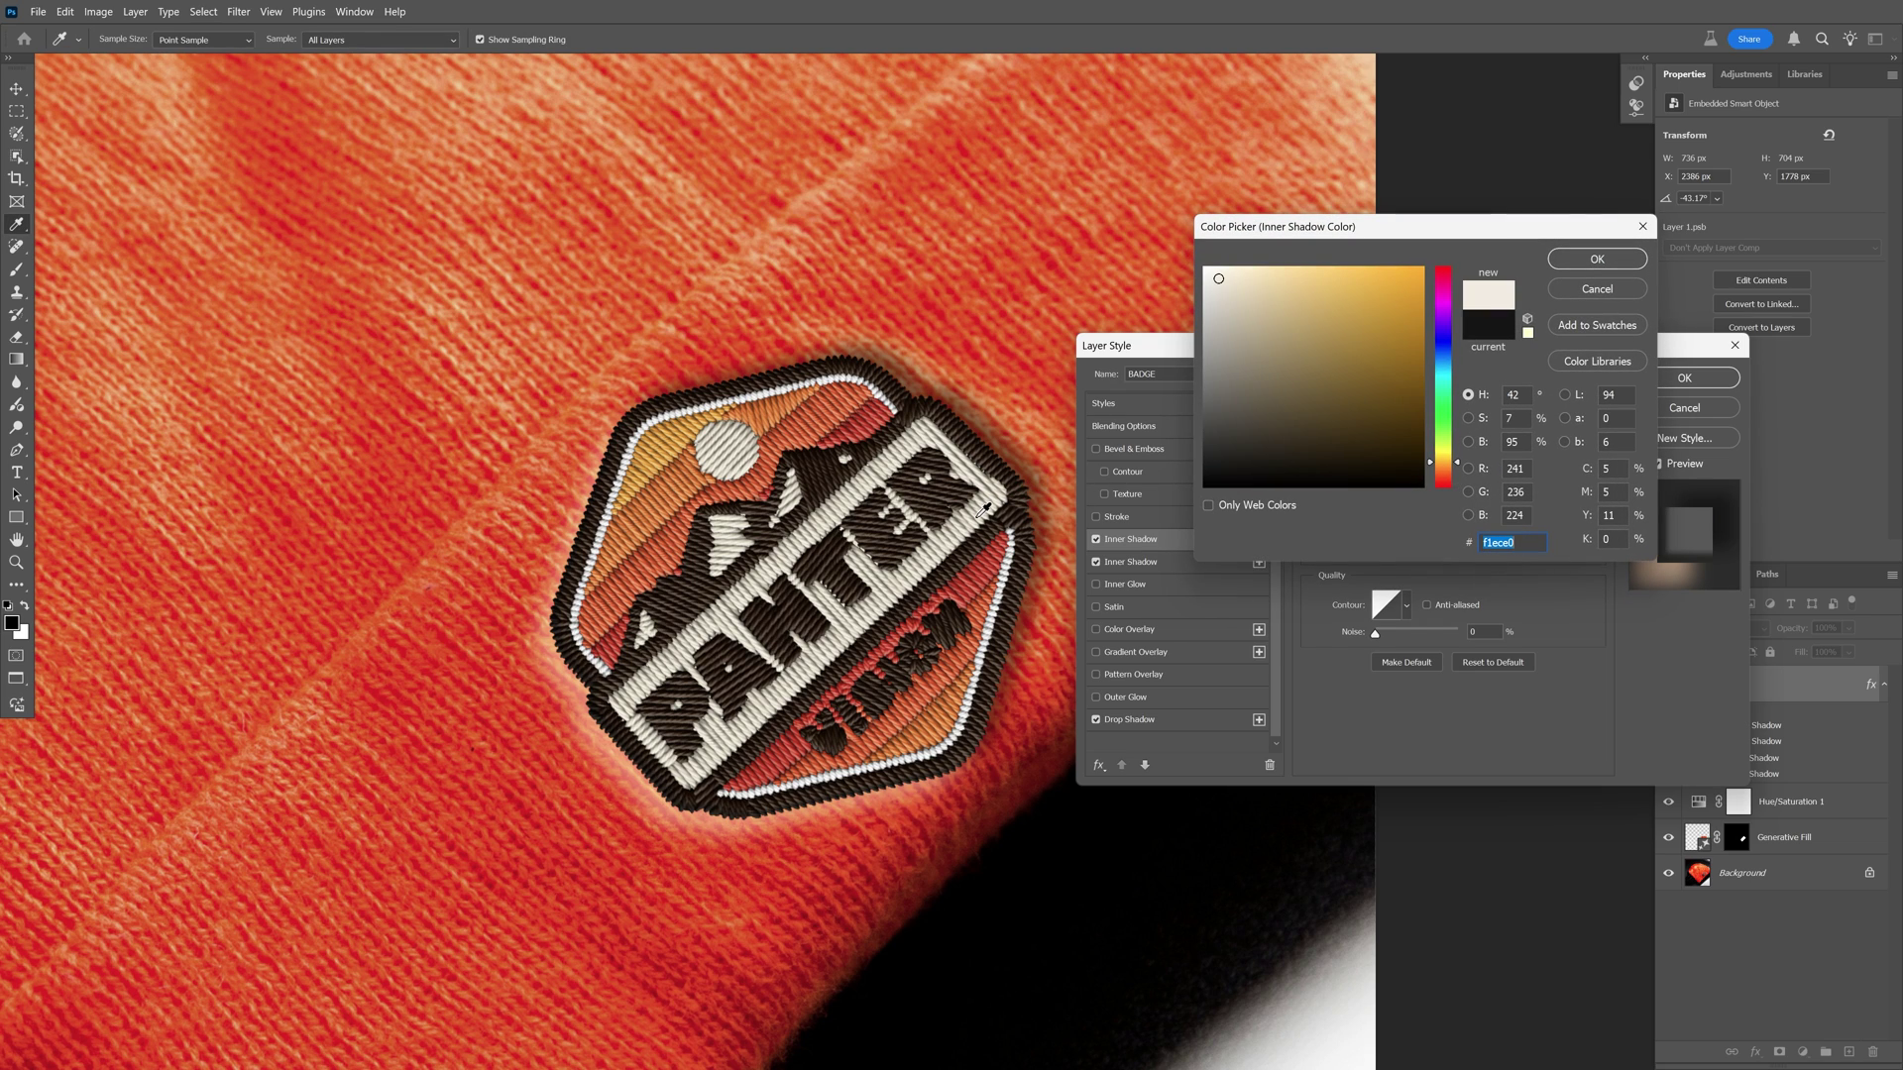
click(1596, 259)
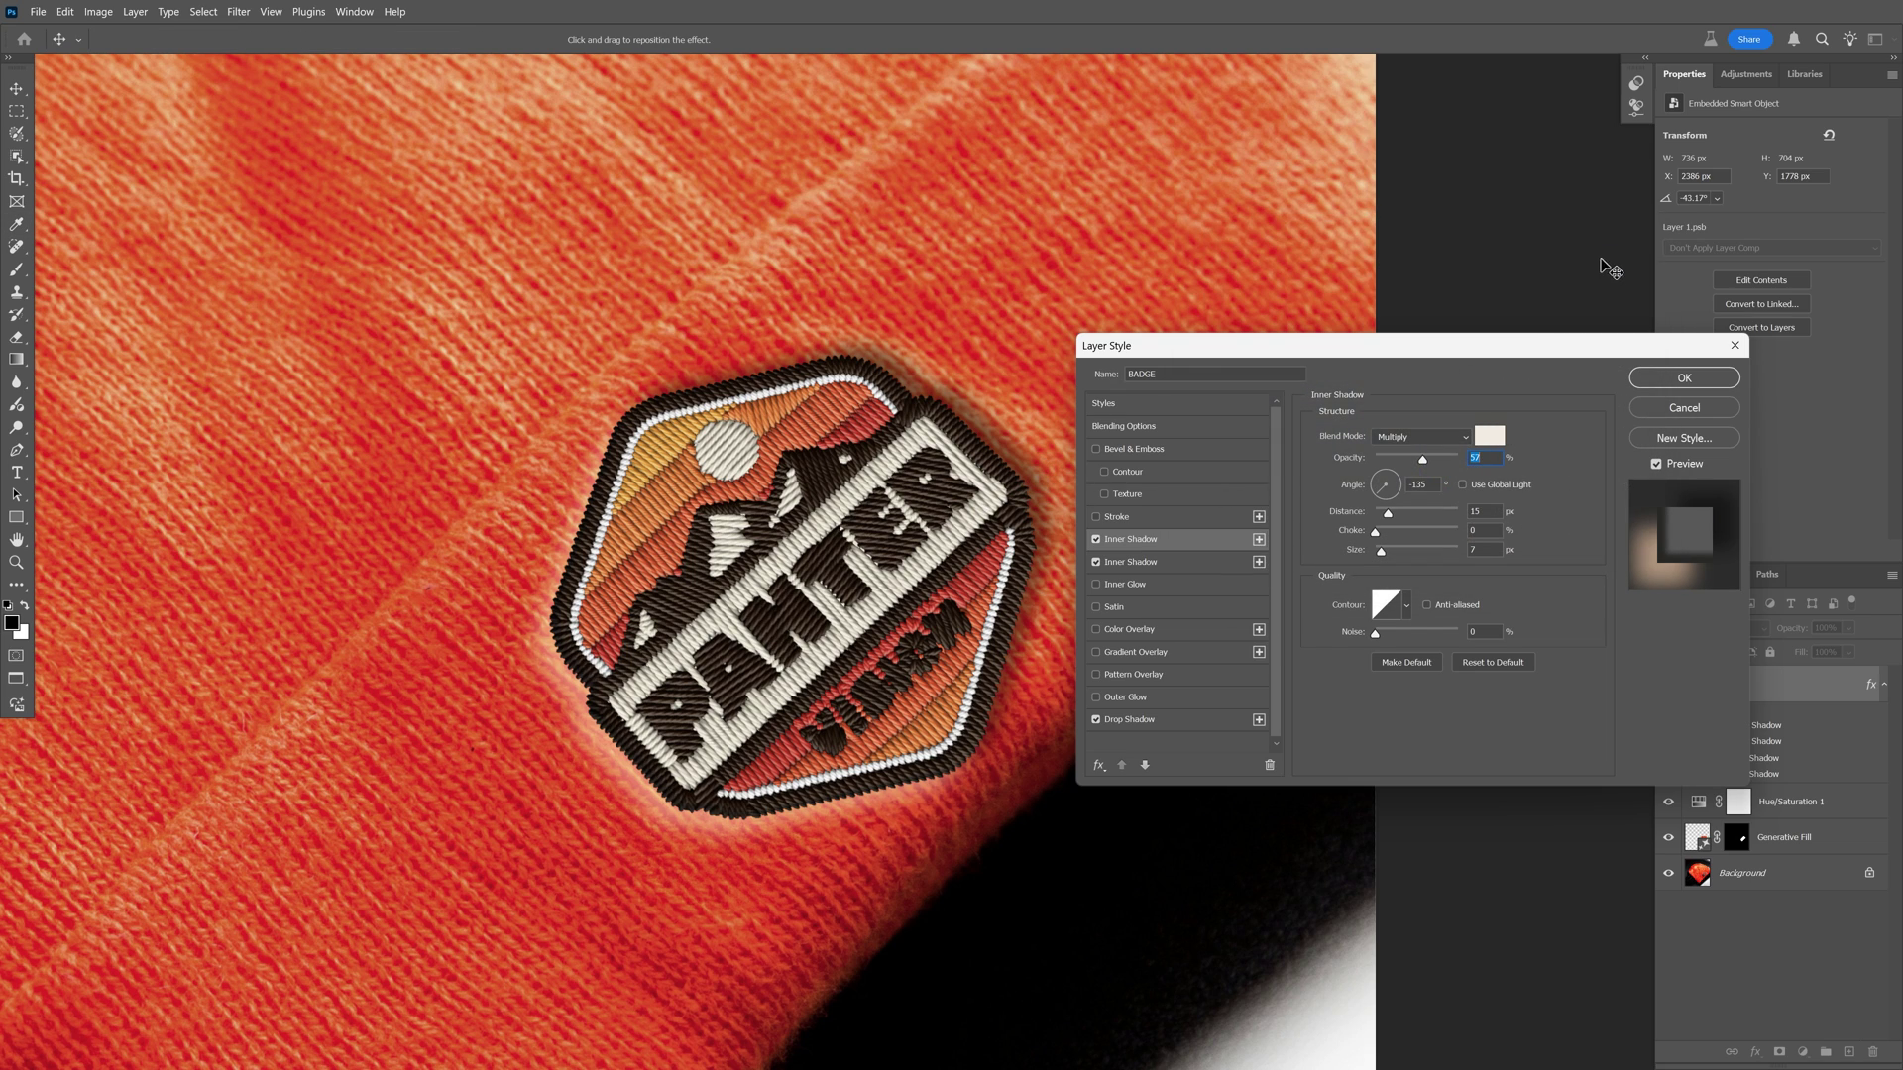
click(1412, 438)
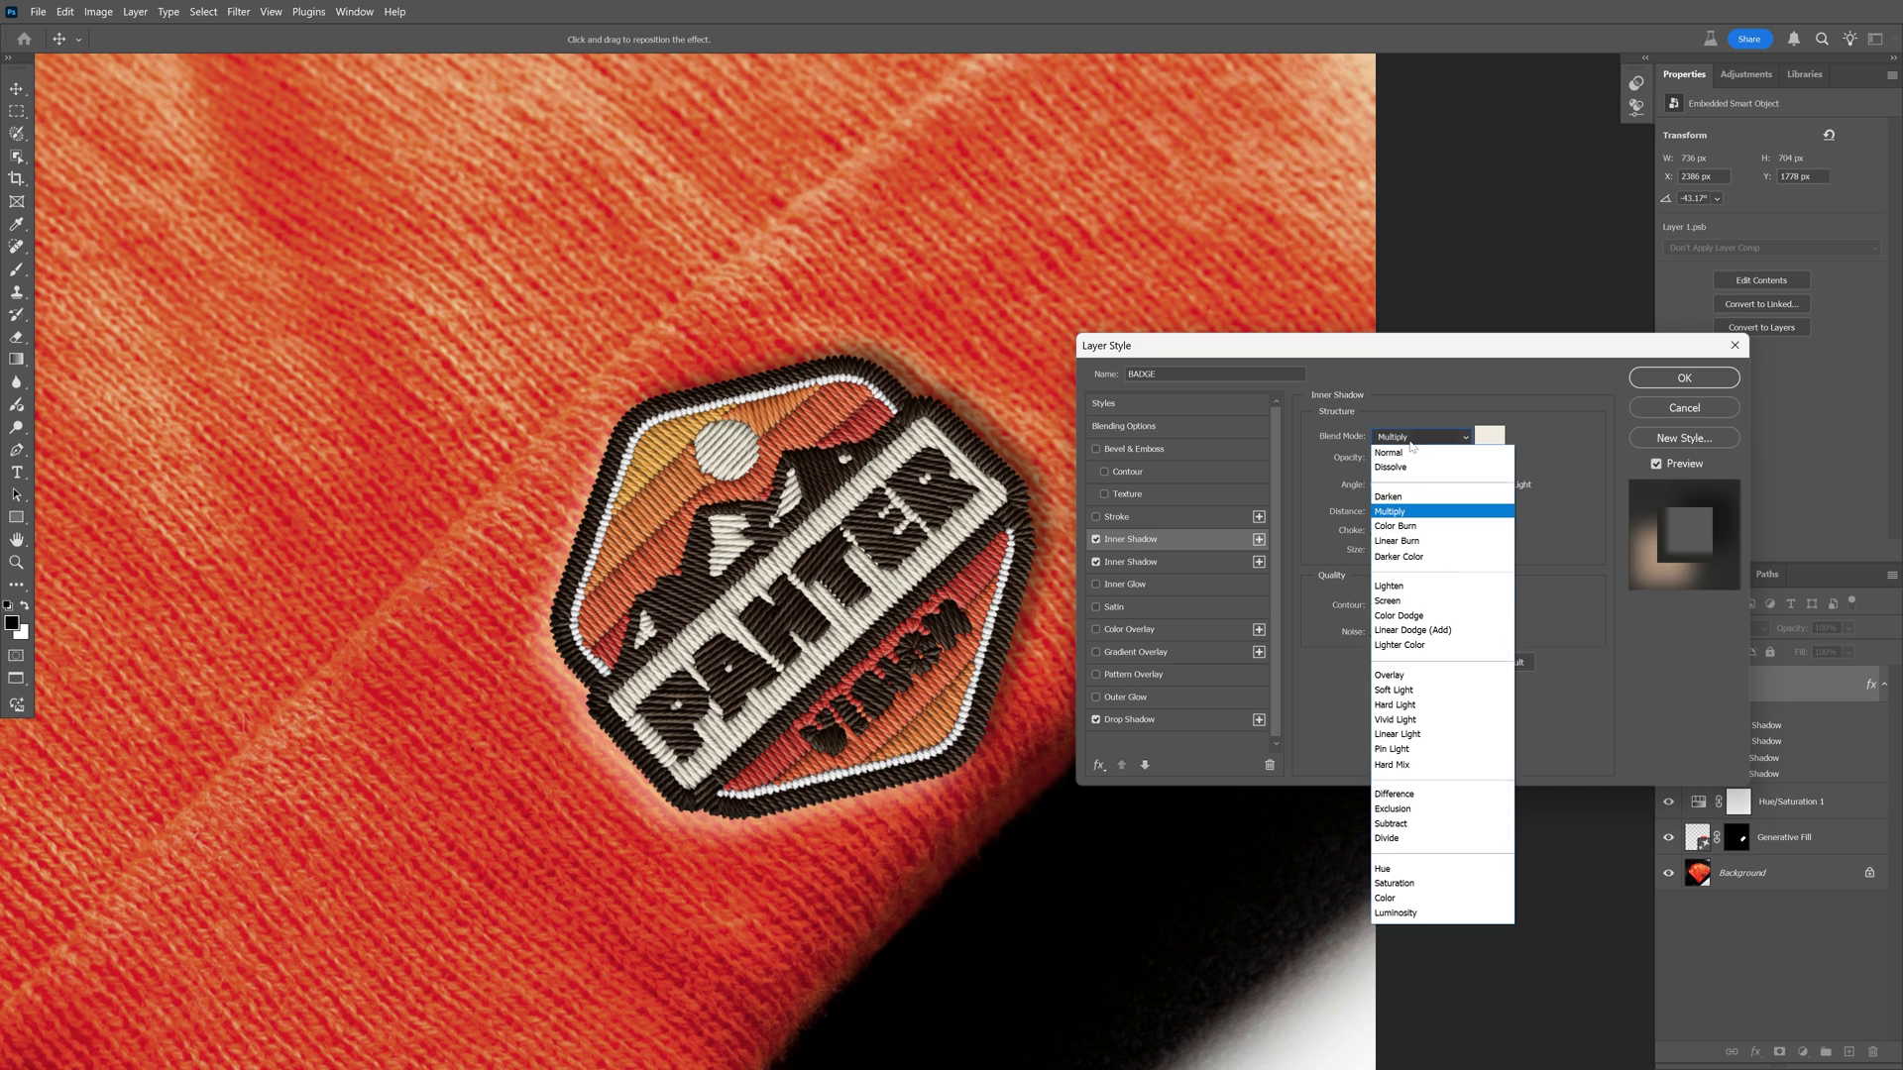
click(1389, 600)
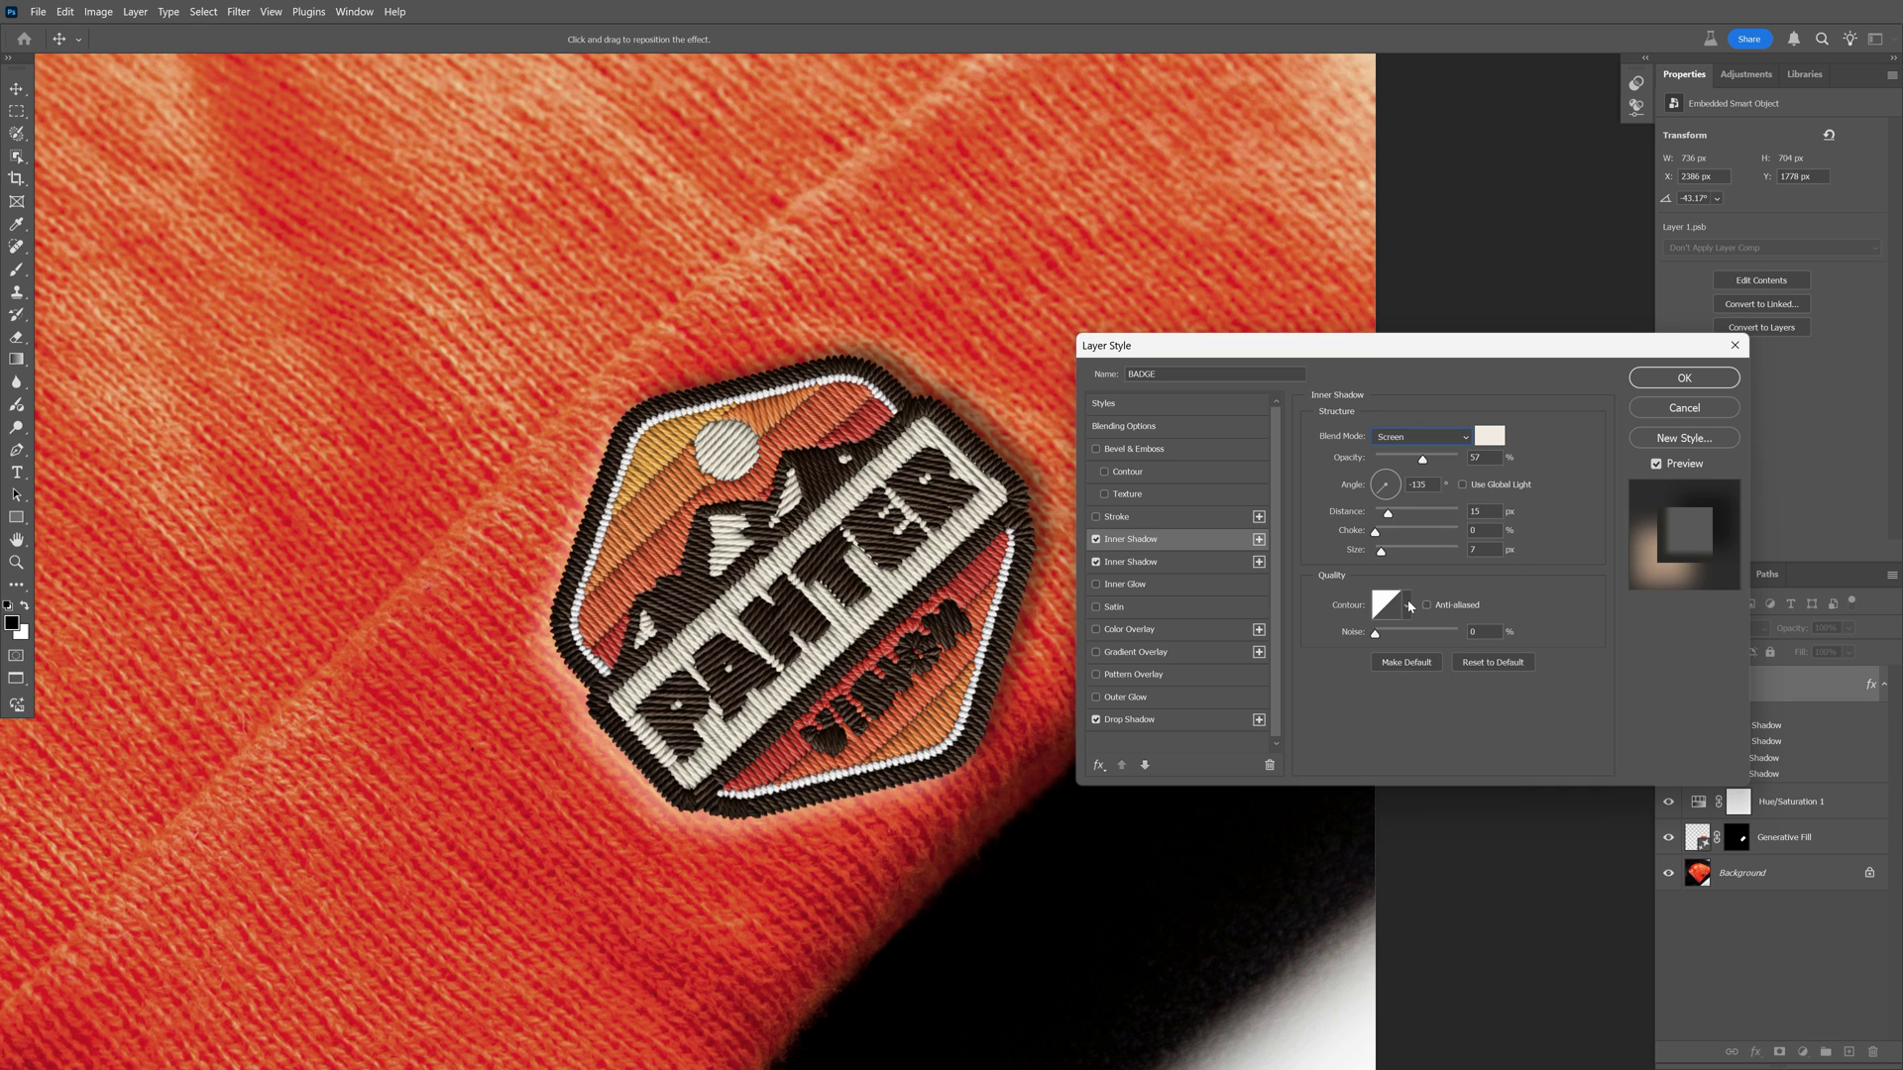
Set the cream inner shadow to 47°, 9 px distance, 9 px size, 43% opacity, and apply the style.
click(1398, 483)
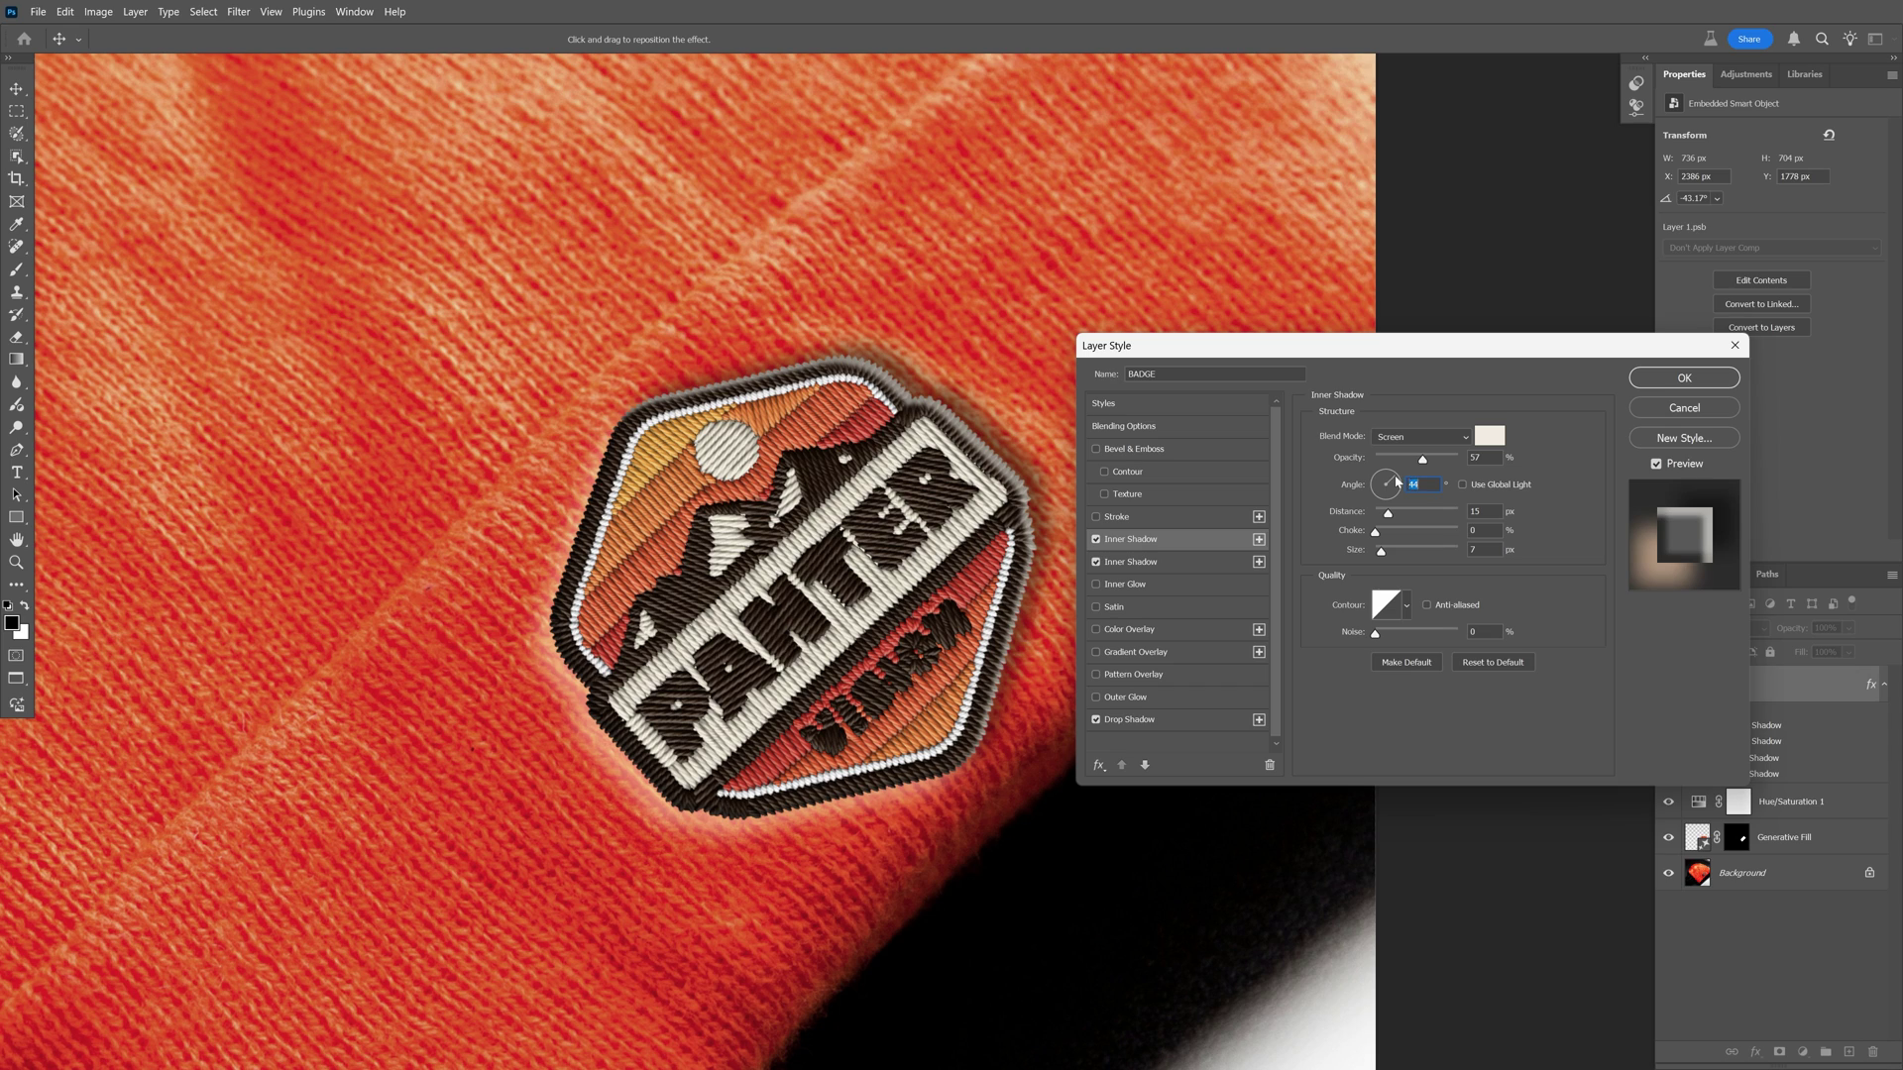
drag(1391, 513, 1384, 516)
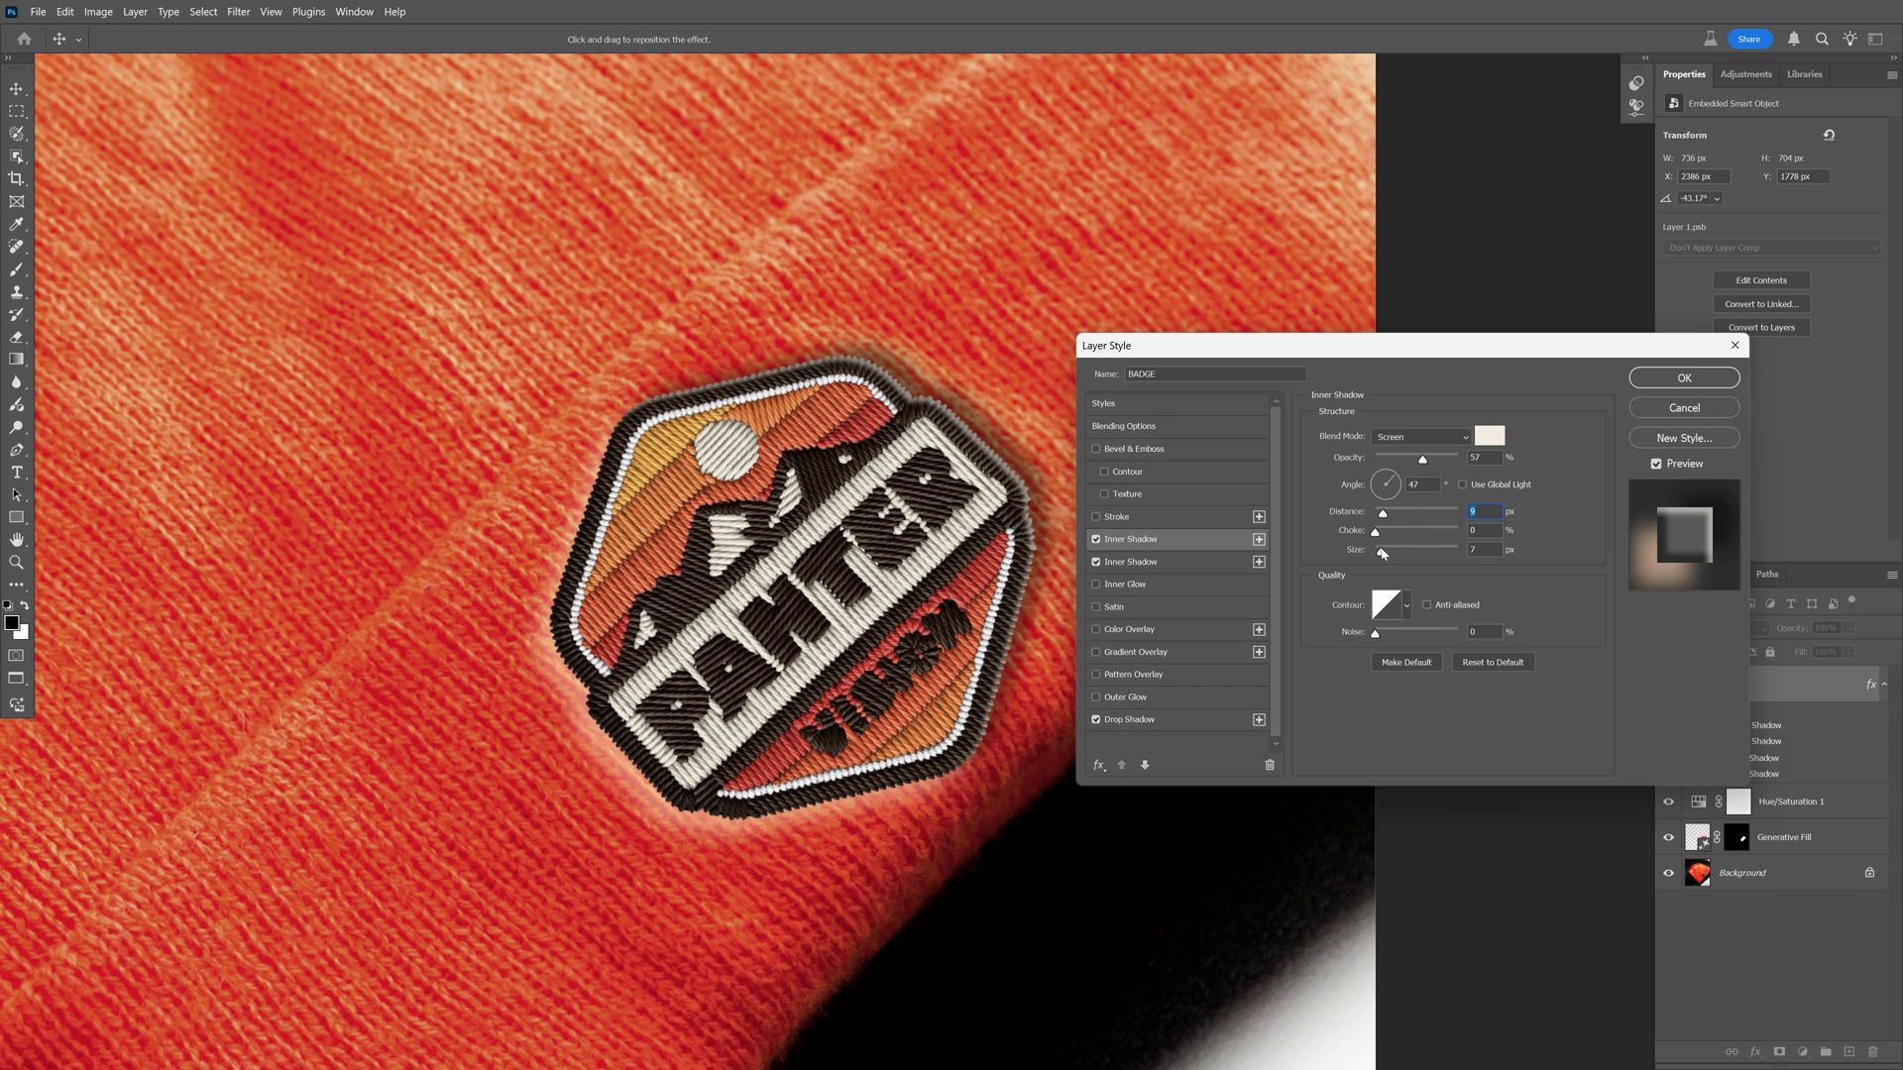
drag(1384, 553, 1386, 552)
drag(1423, 466, 1411, 463)
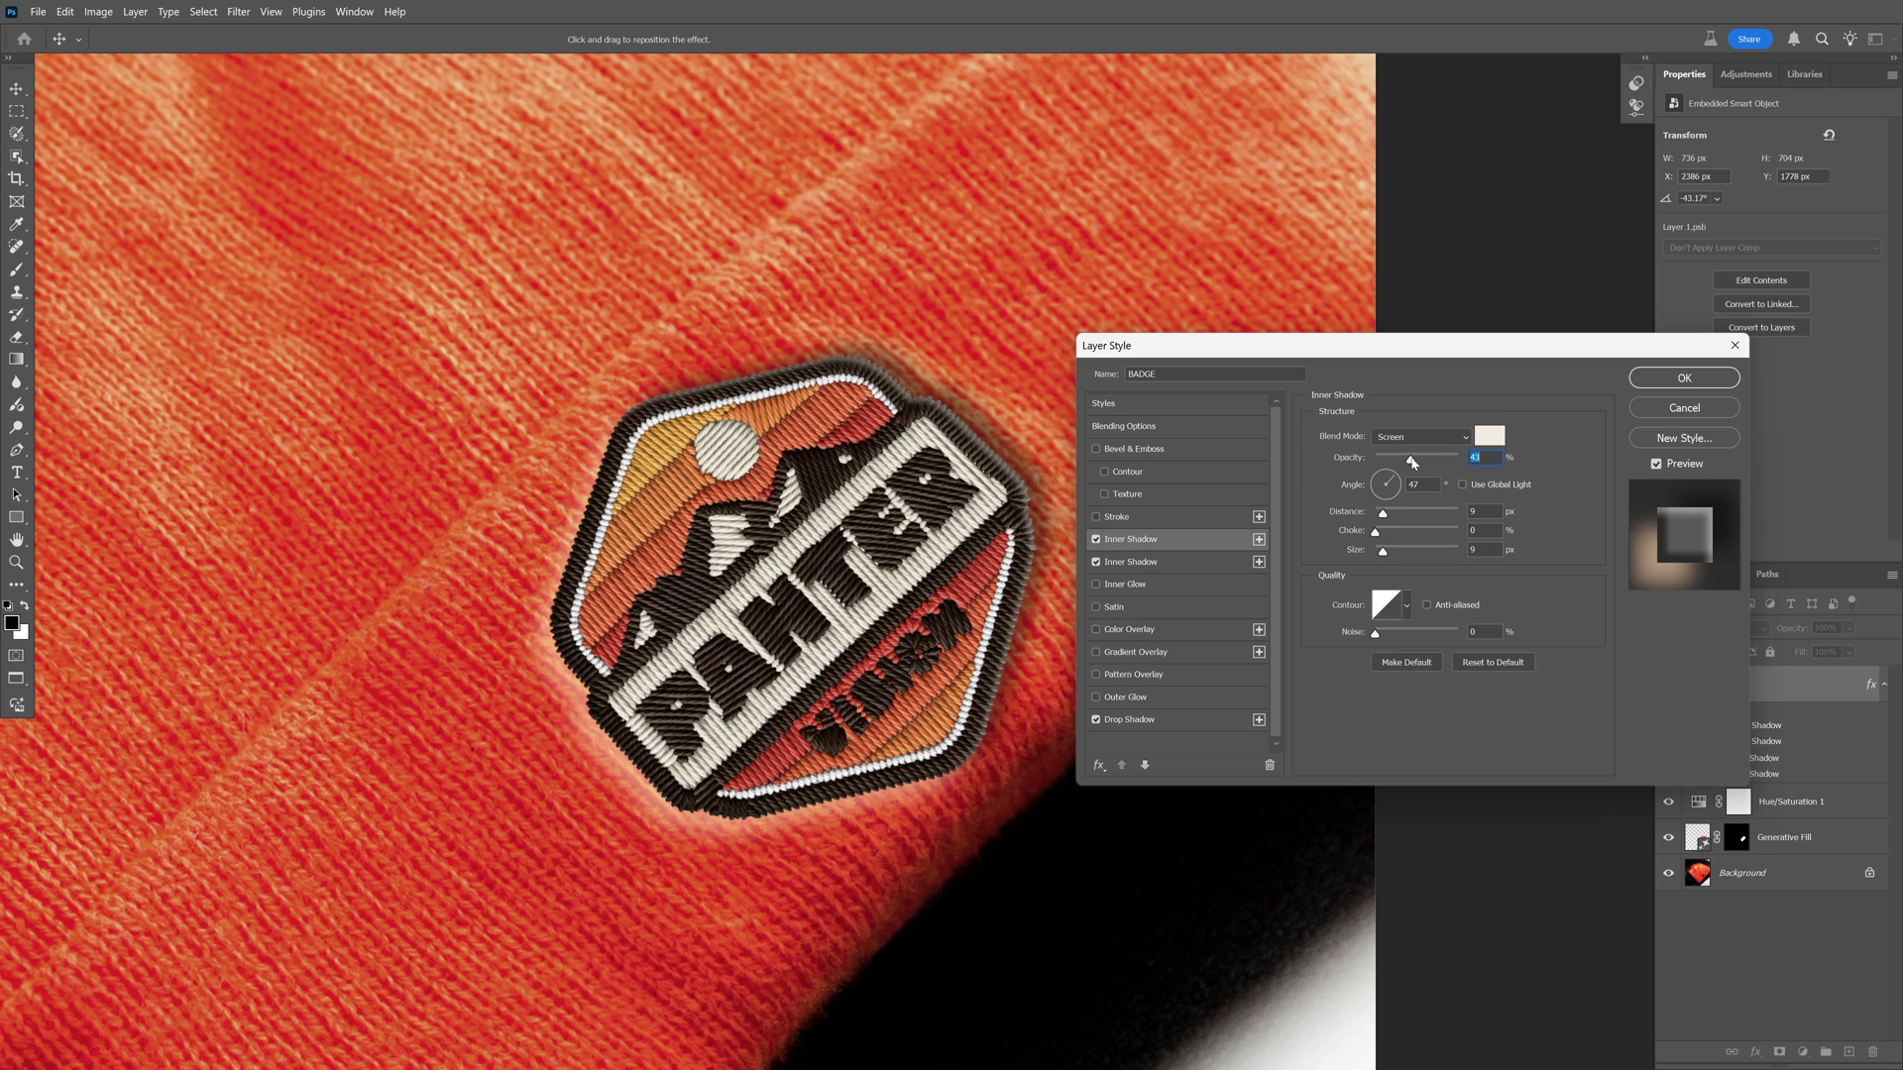
click(1683, 378)
key(ctrl+0)
drag(1240, 503, 1286, 522)
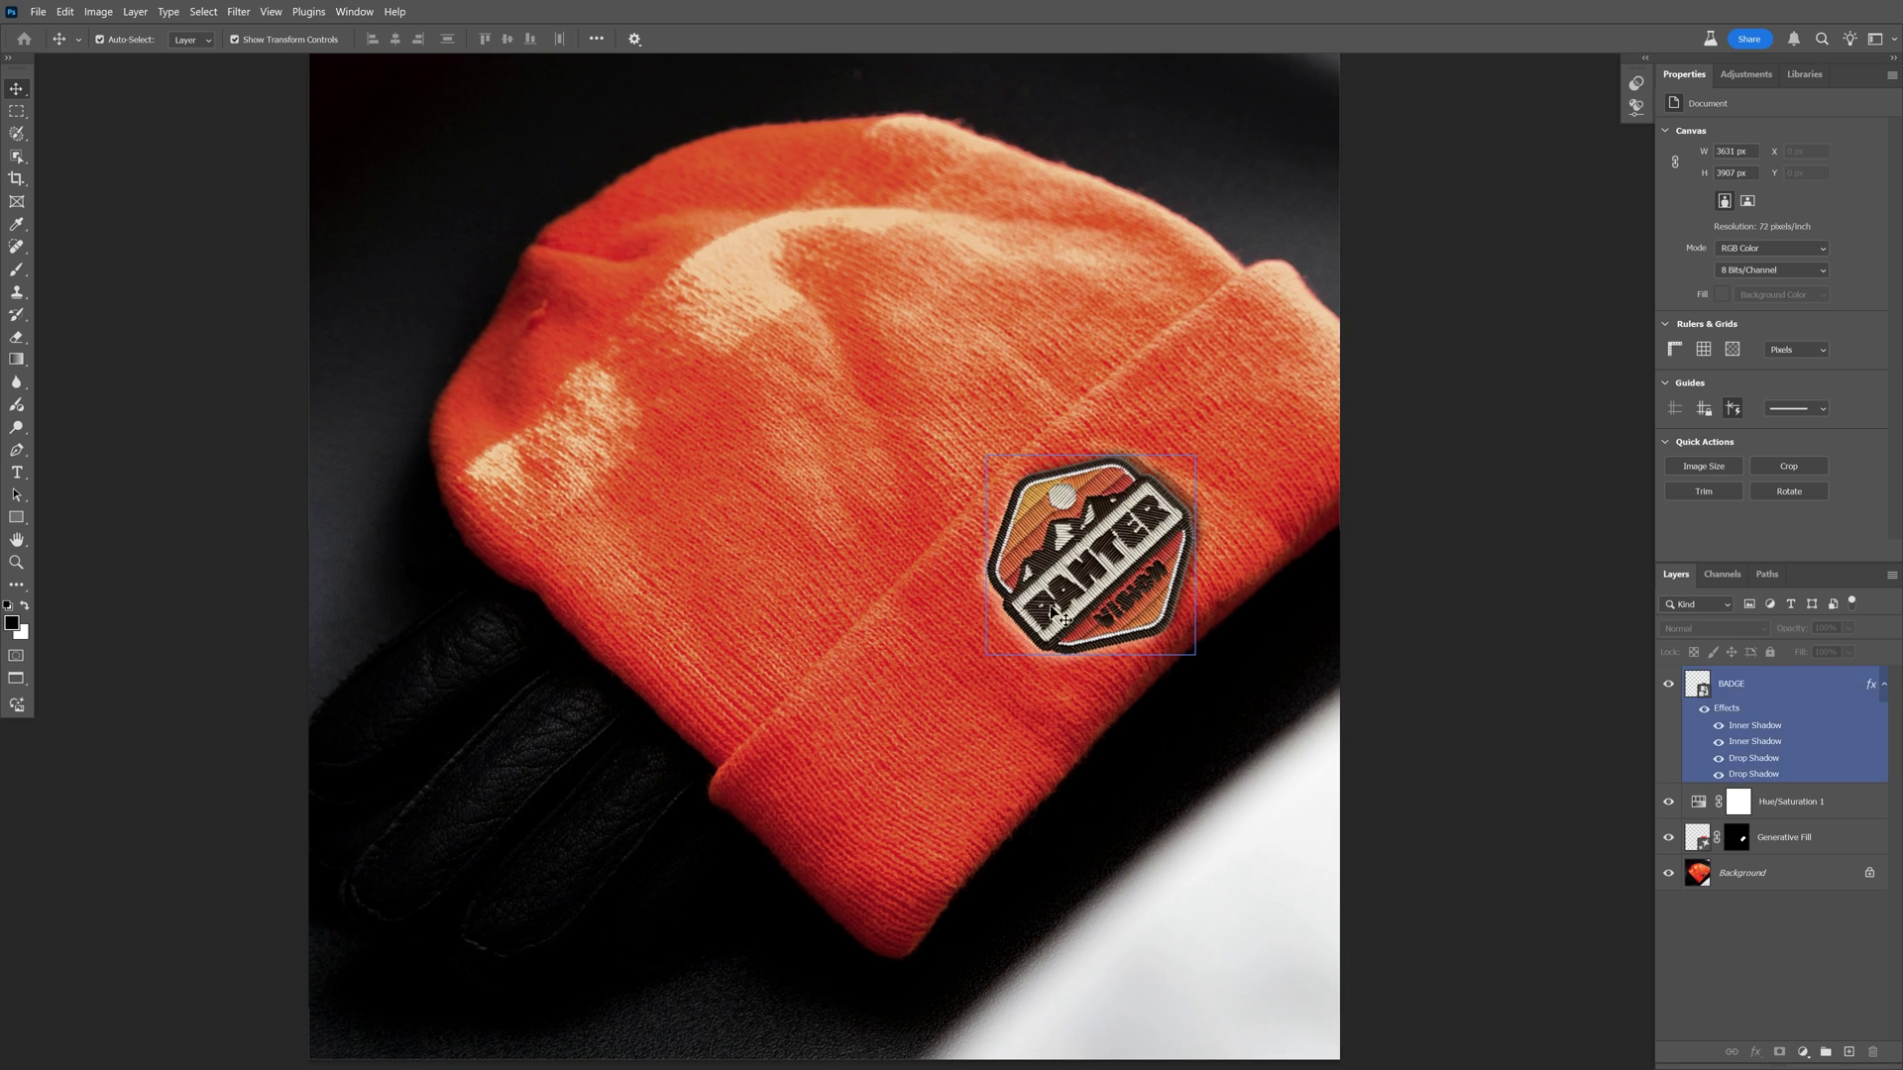
Reopen BADGE's layer style and enable a Gradient Overlay at 45°.
click(1809, 685)
double_click(1809, 686)
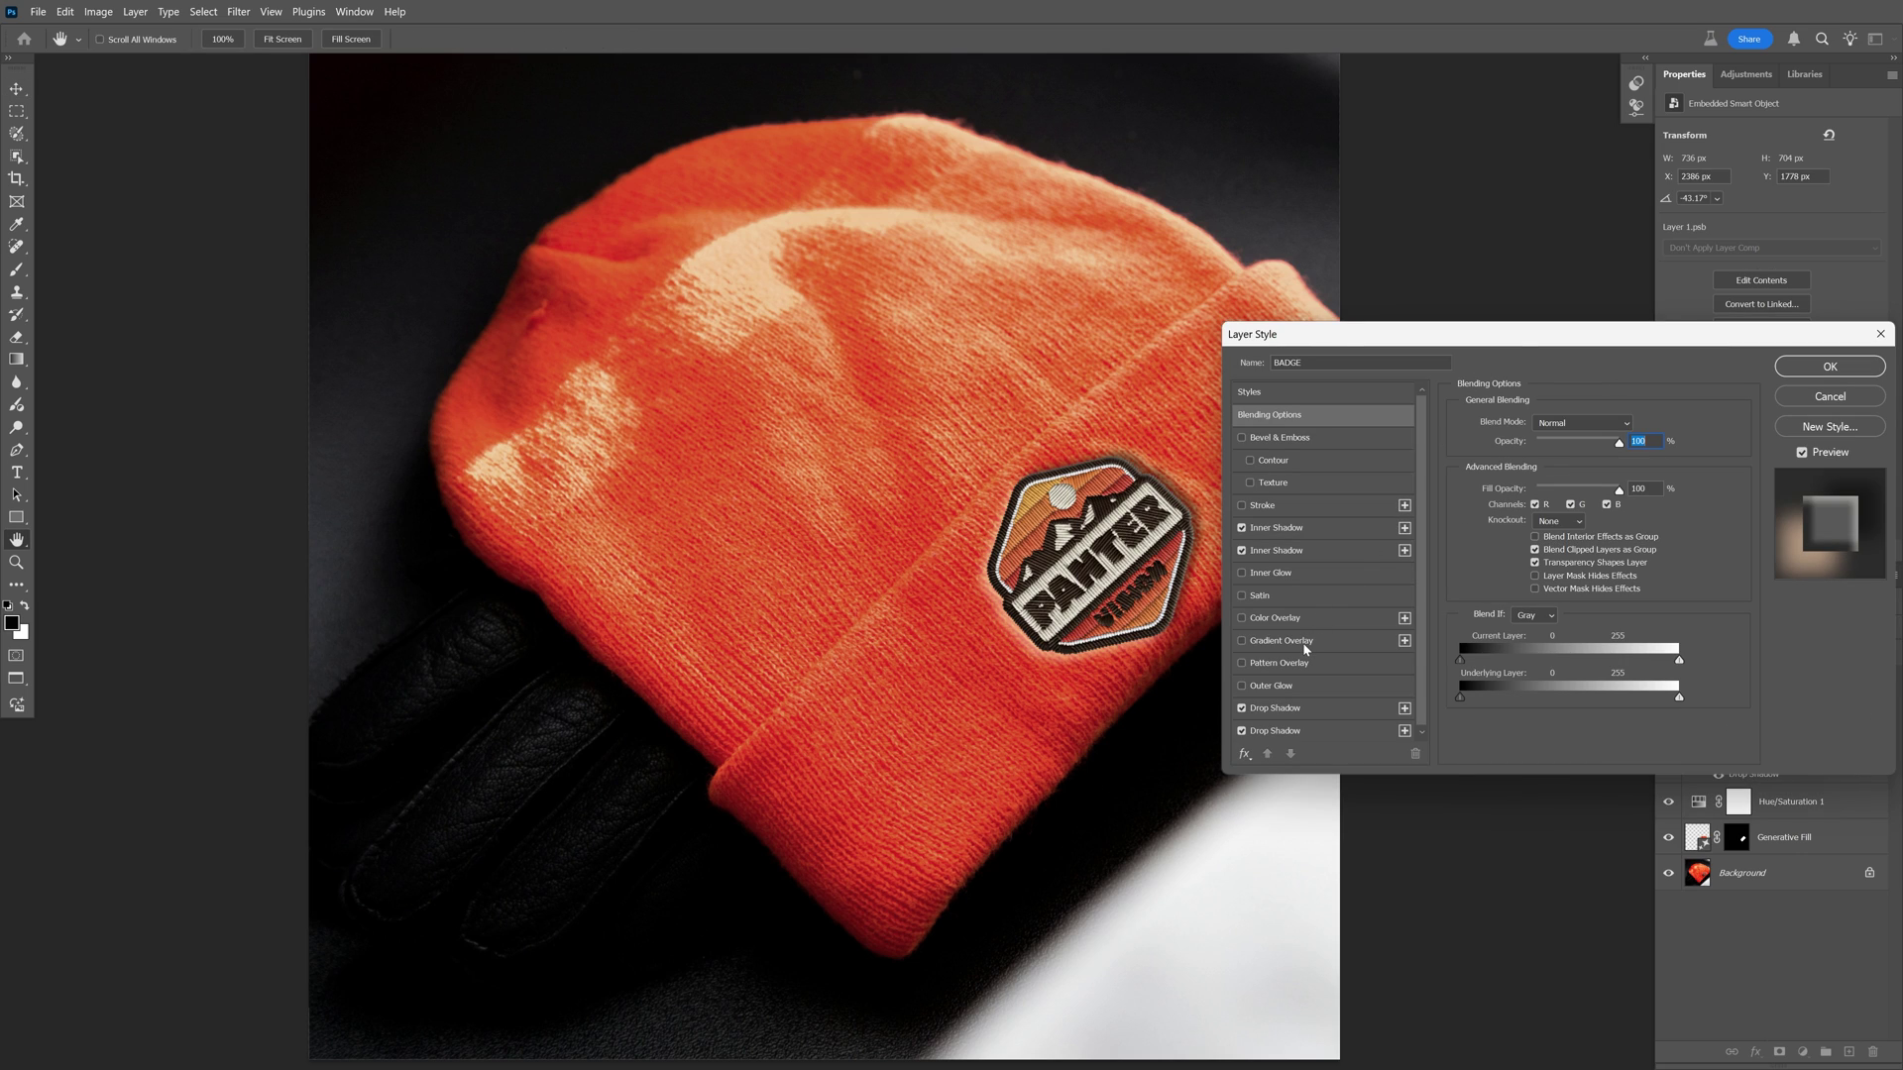
click(1304, 644)
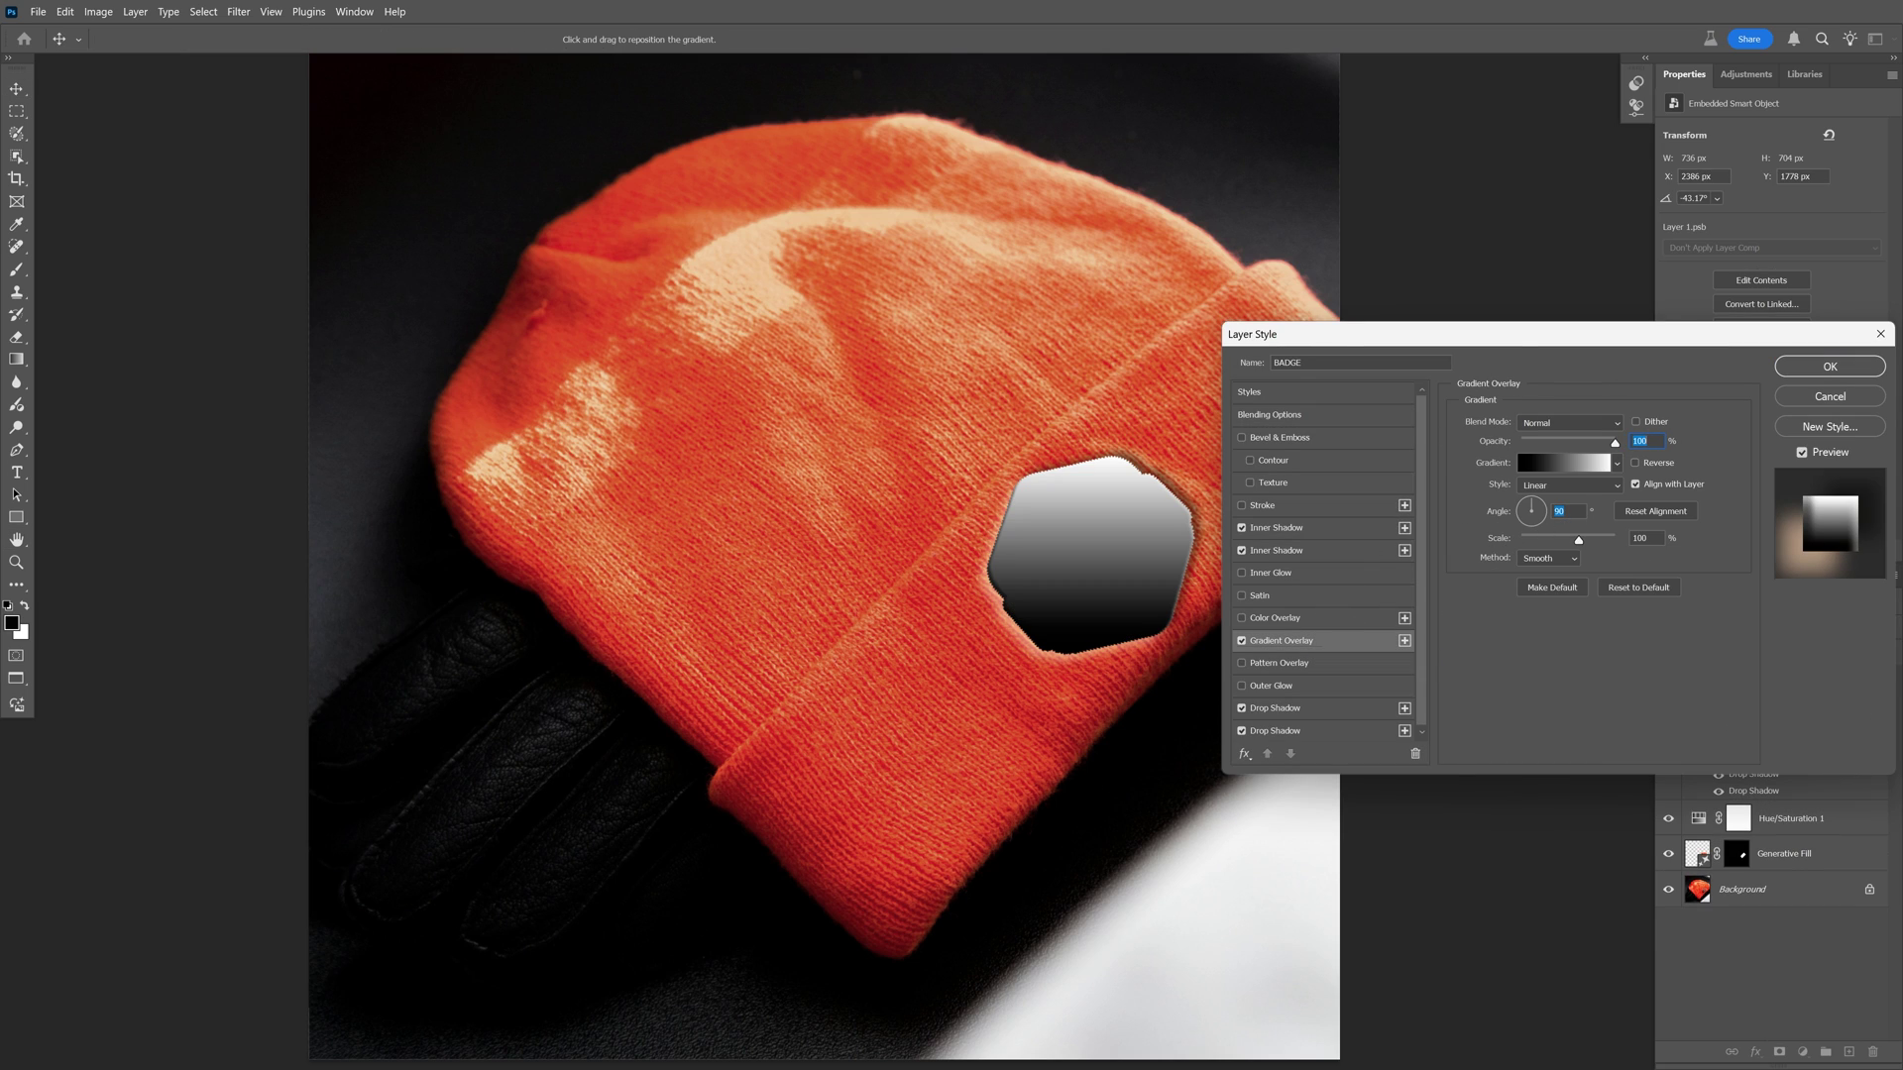
text(45)
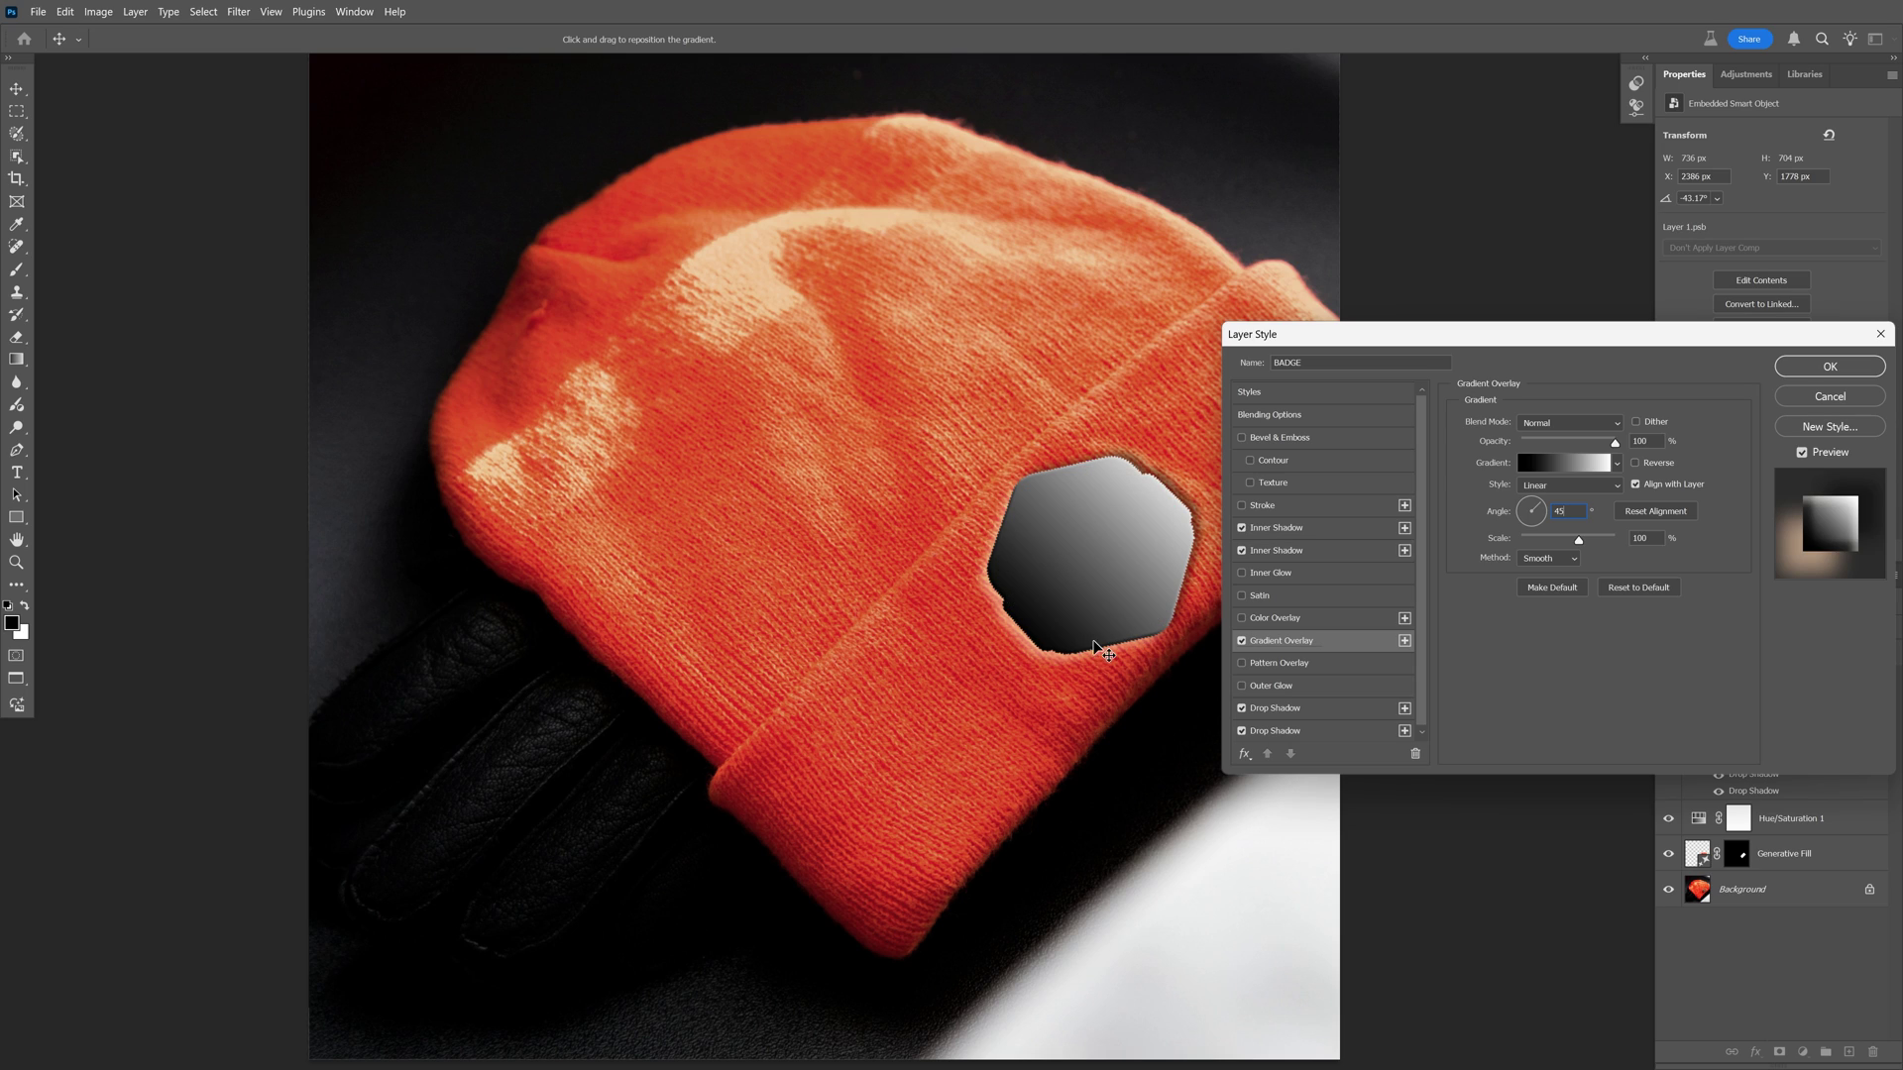
Edit the overlay gradient so its left end is white at 0% opacity.
click(1555, 462)
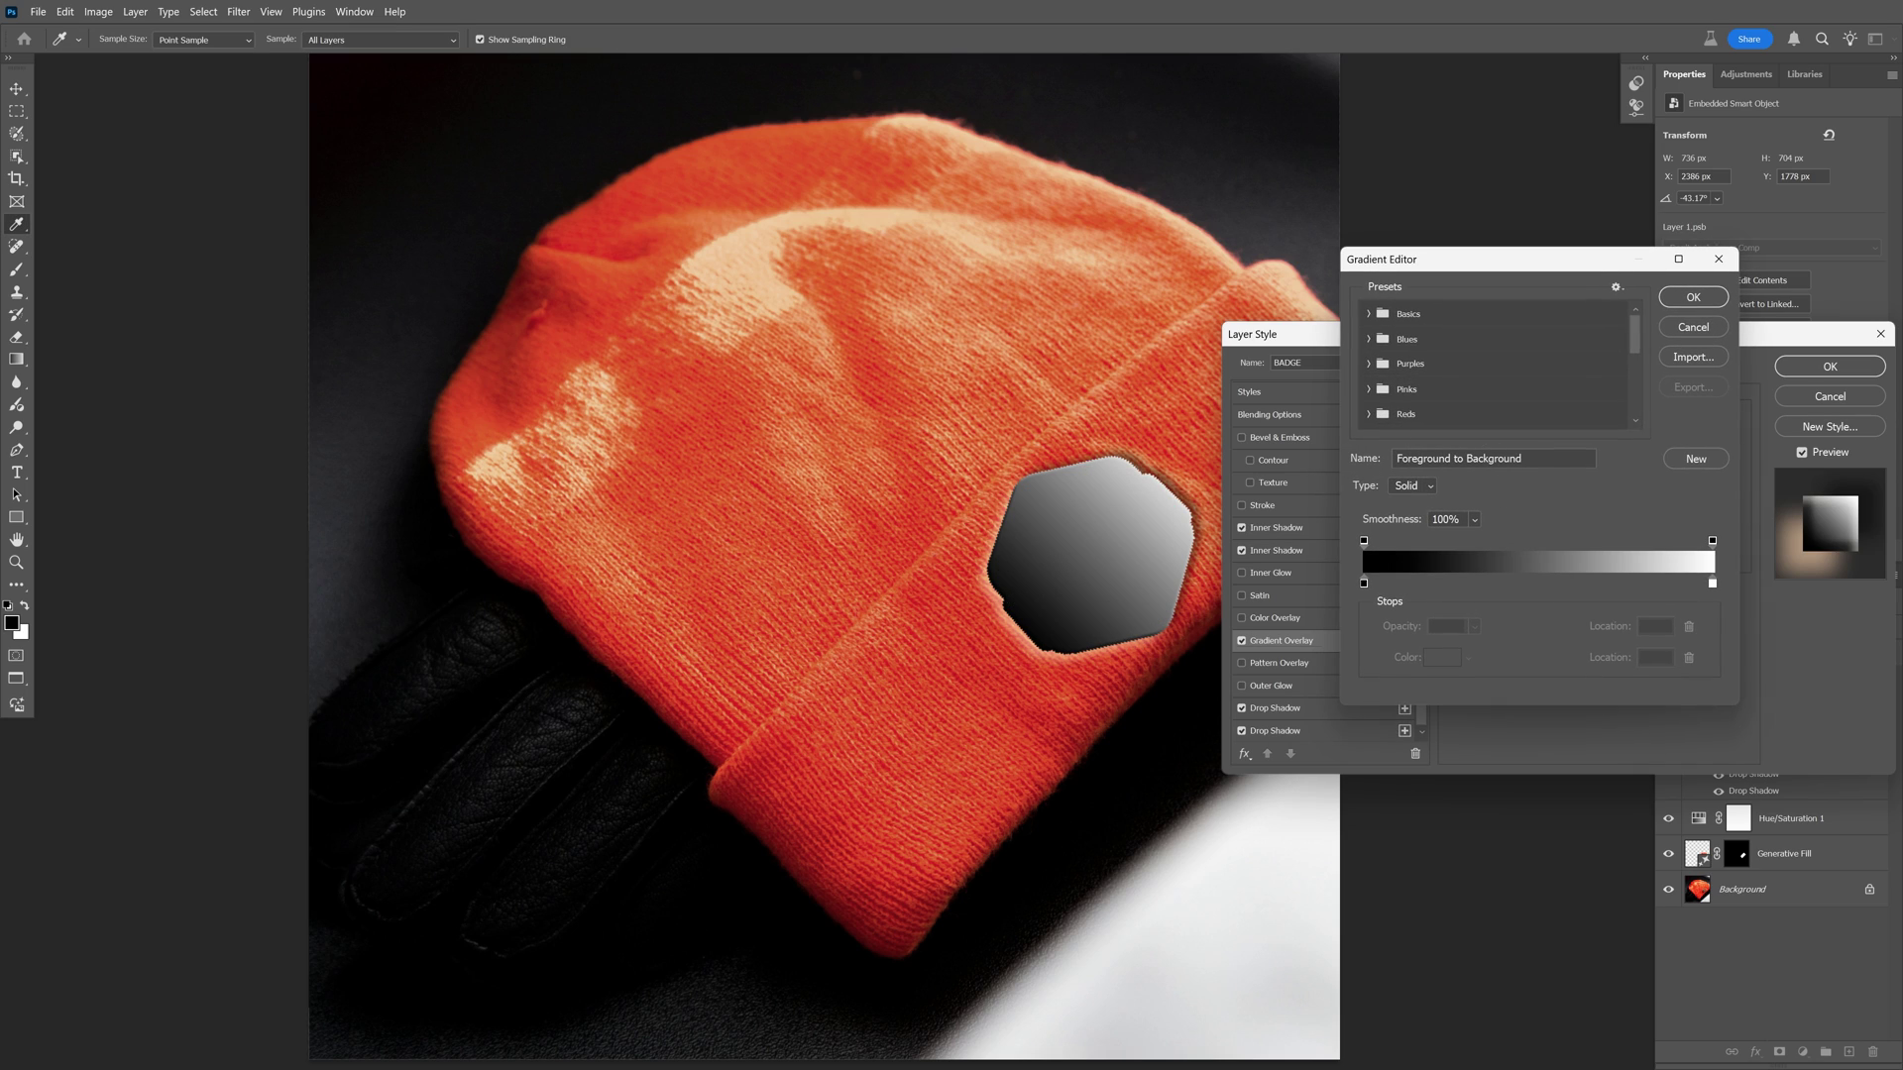
click(1363, 584)
click(1441, 657)
drag(1321, 412, 1159, 227)
click(1596, 259)
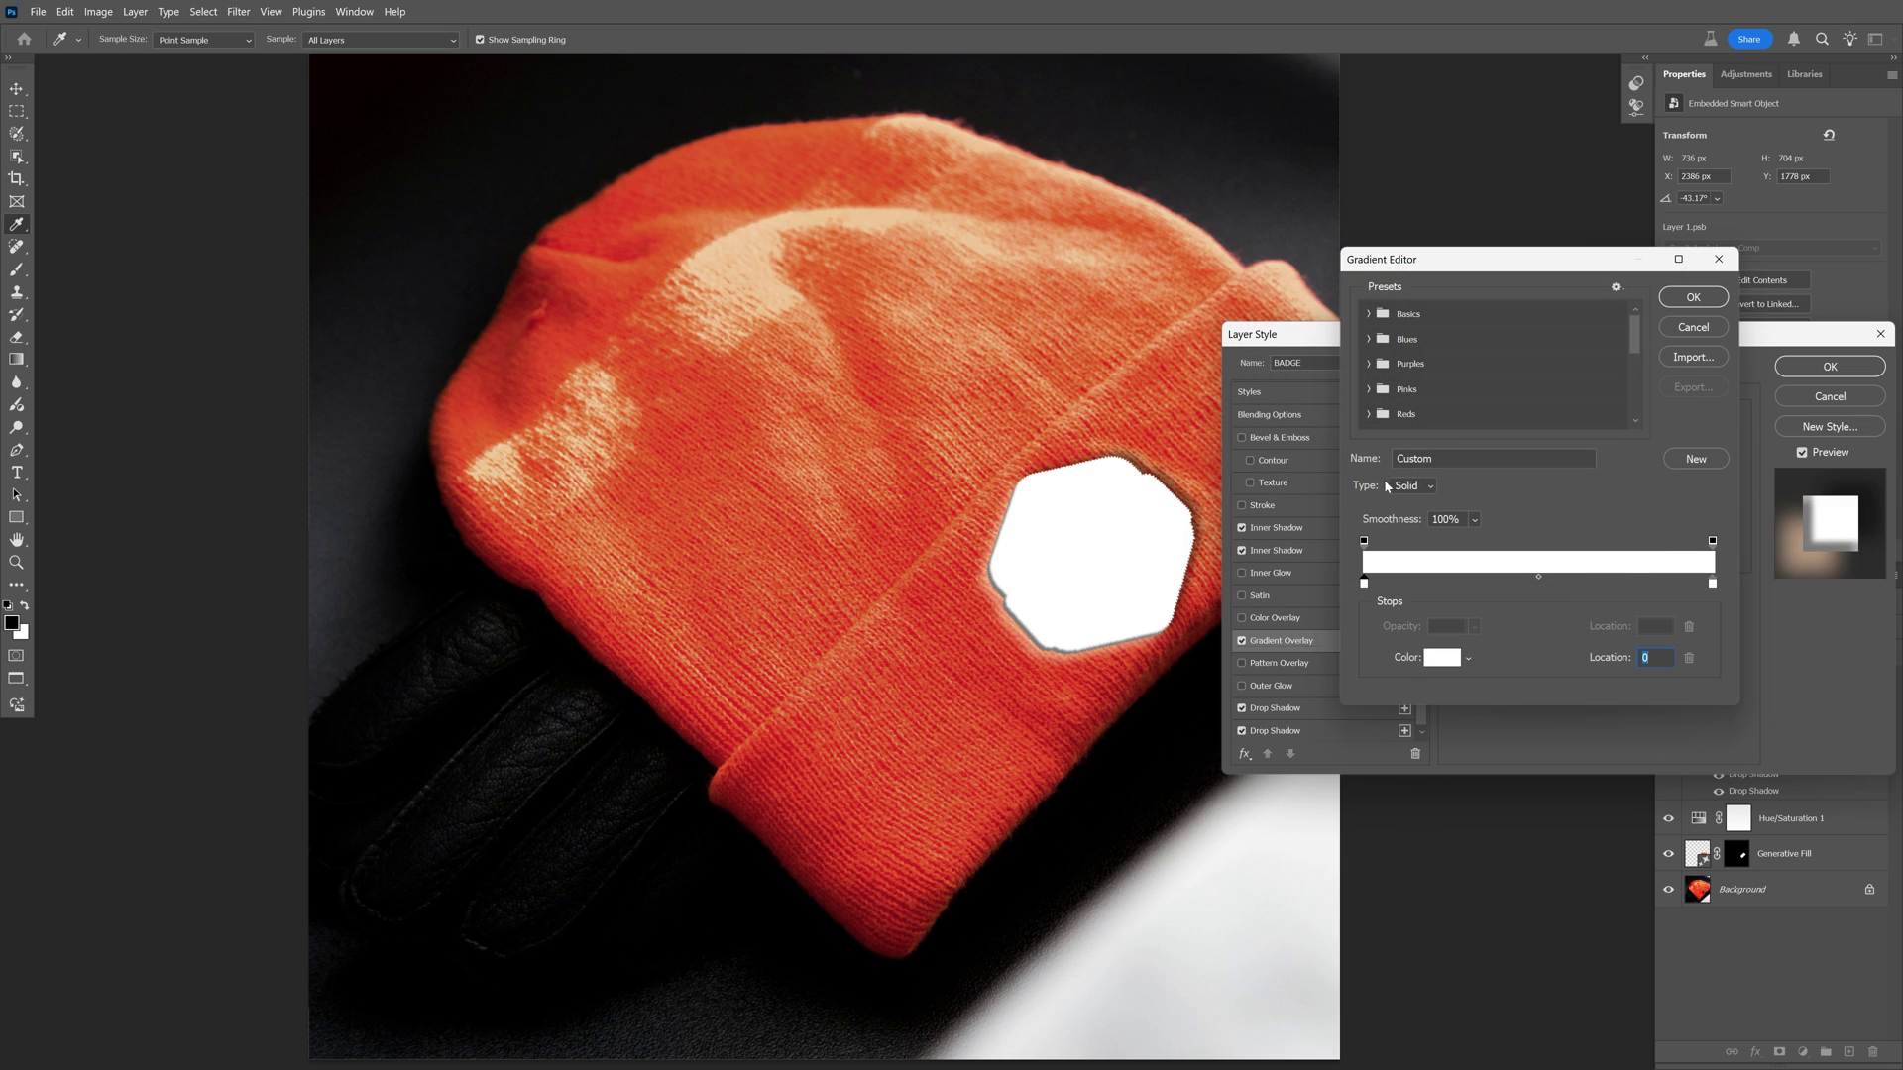
click(1363, 541)
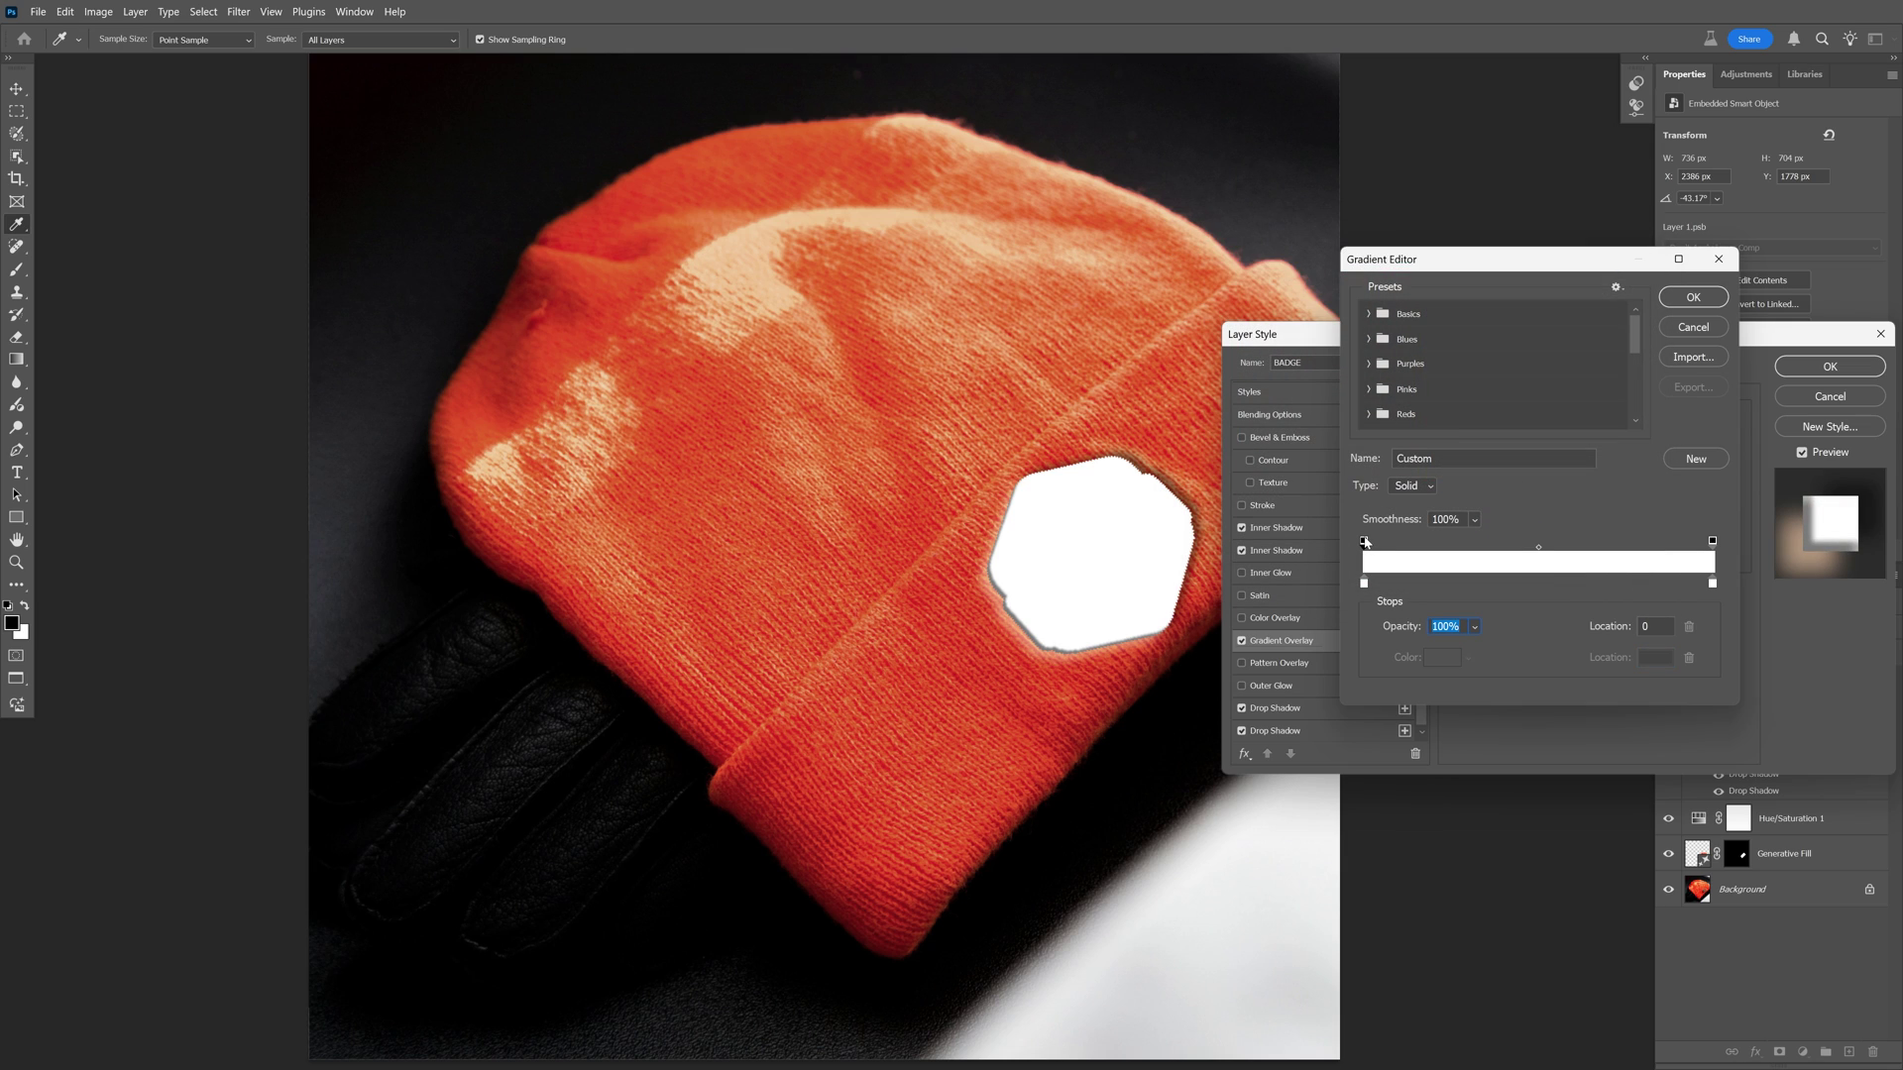
drag(1511, 647, 1402, 651)
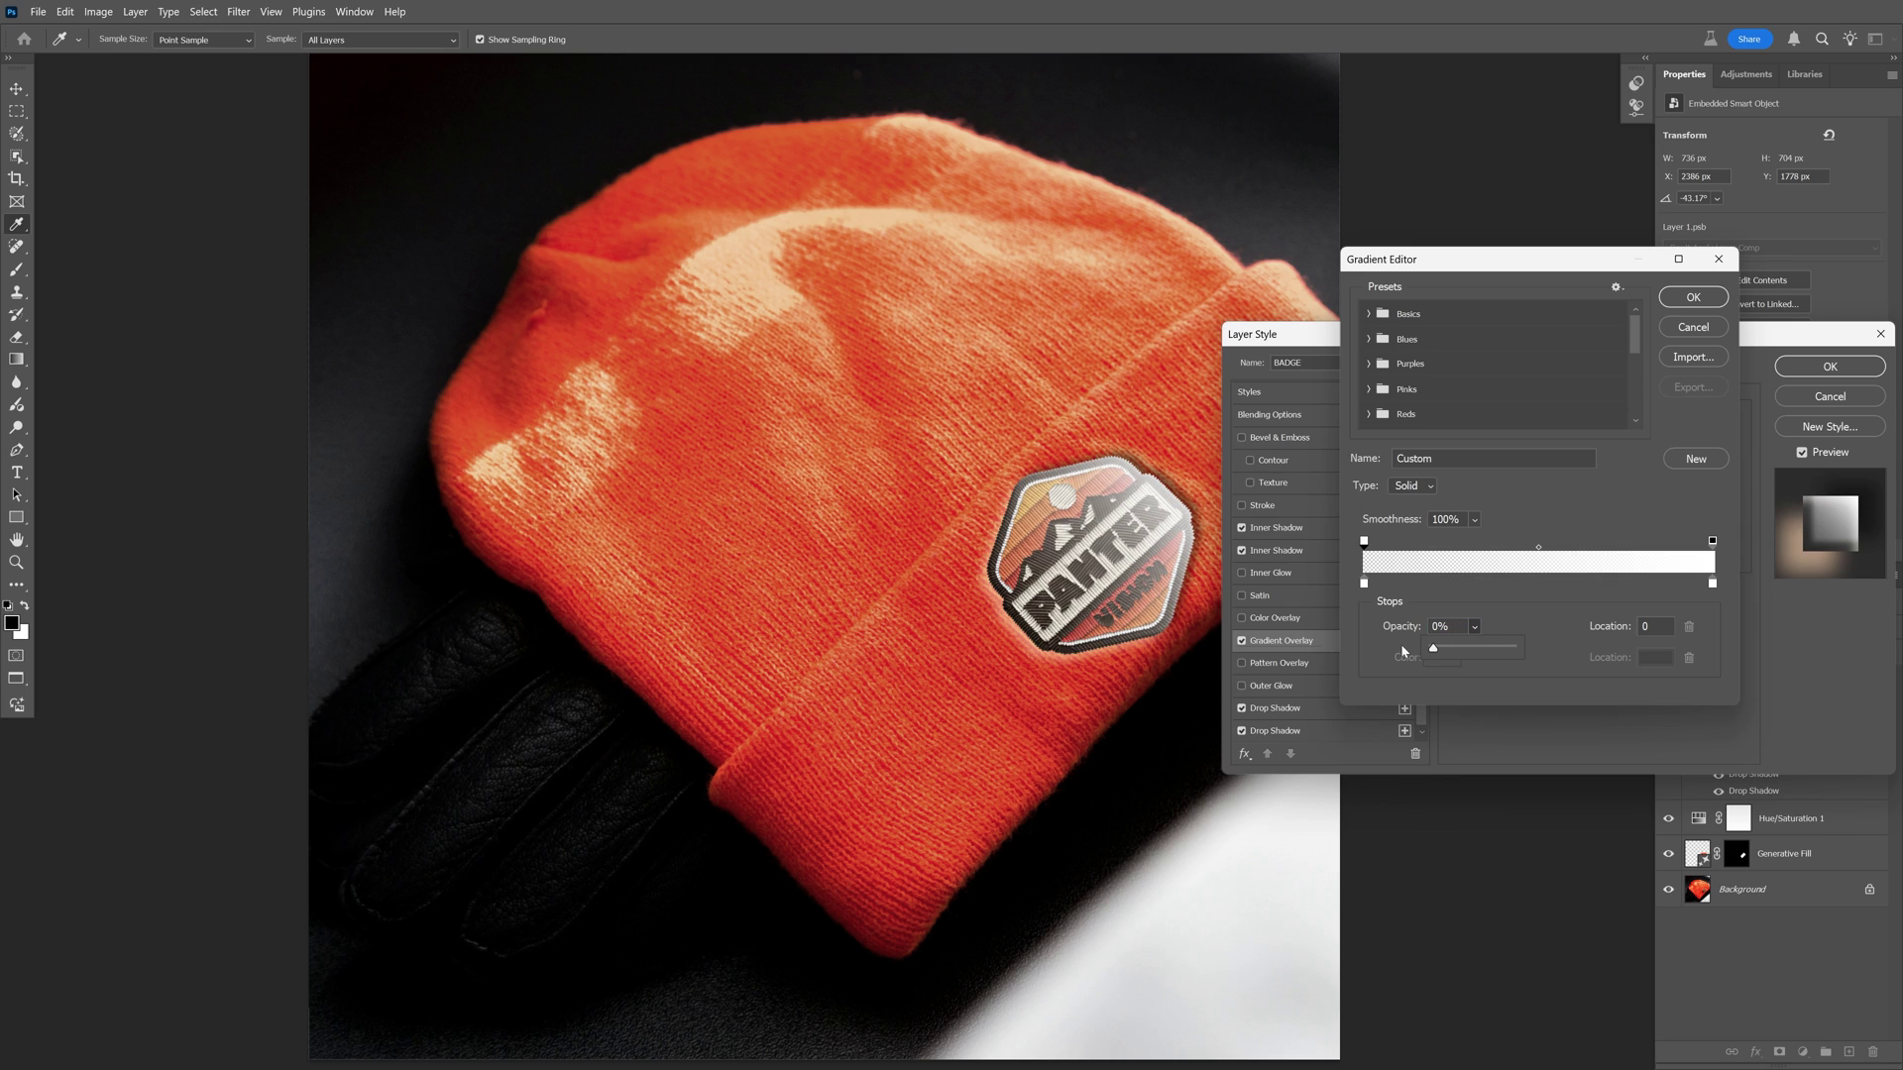
click(1635, 348)
click(1693, 298)
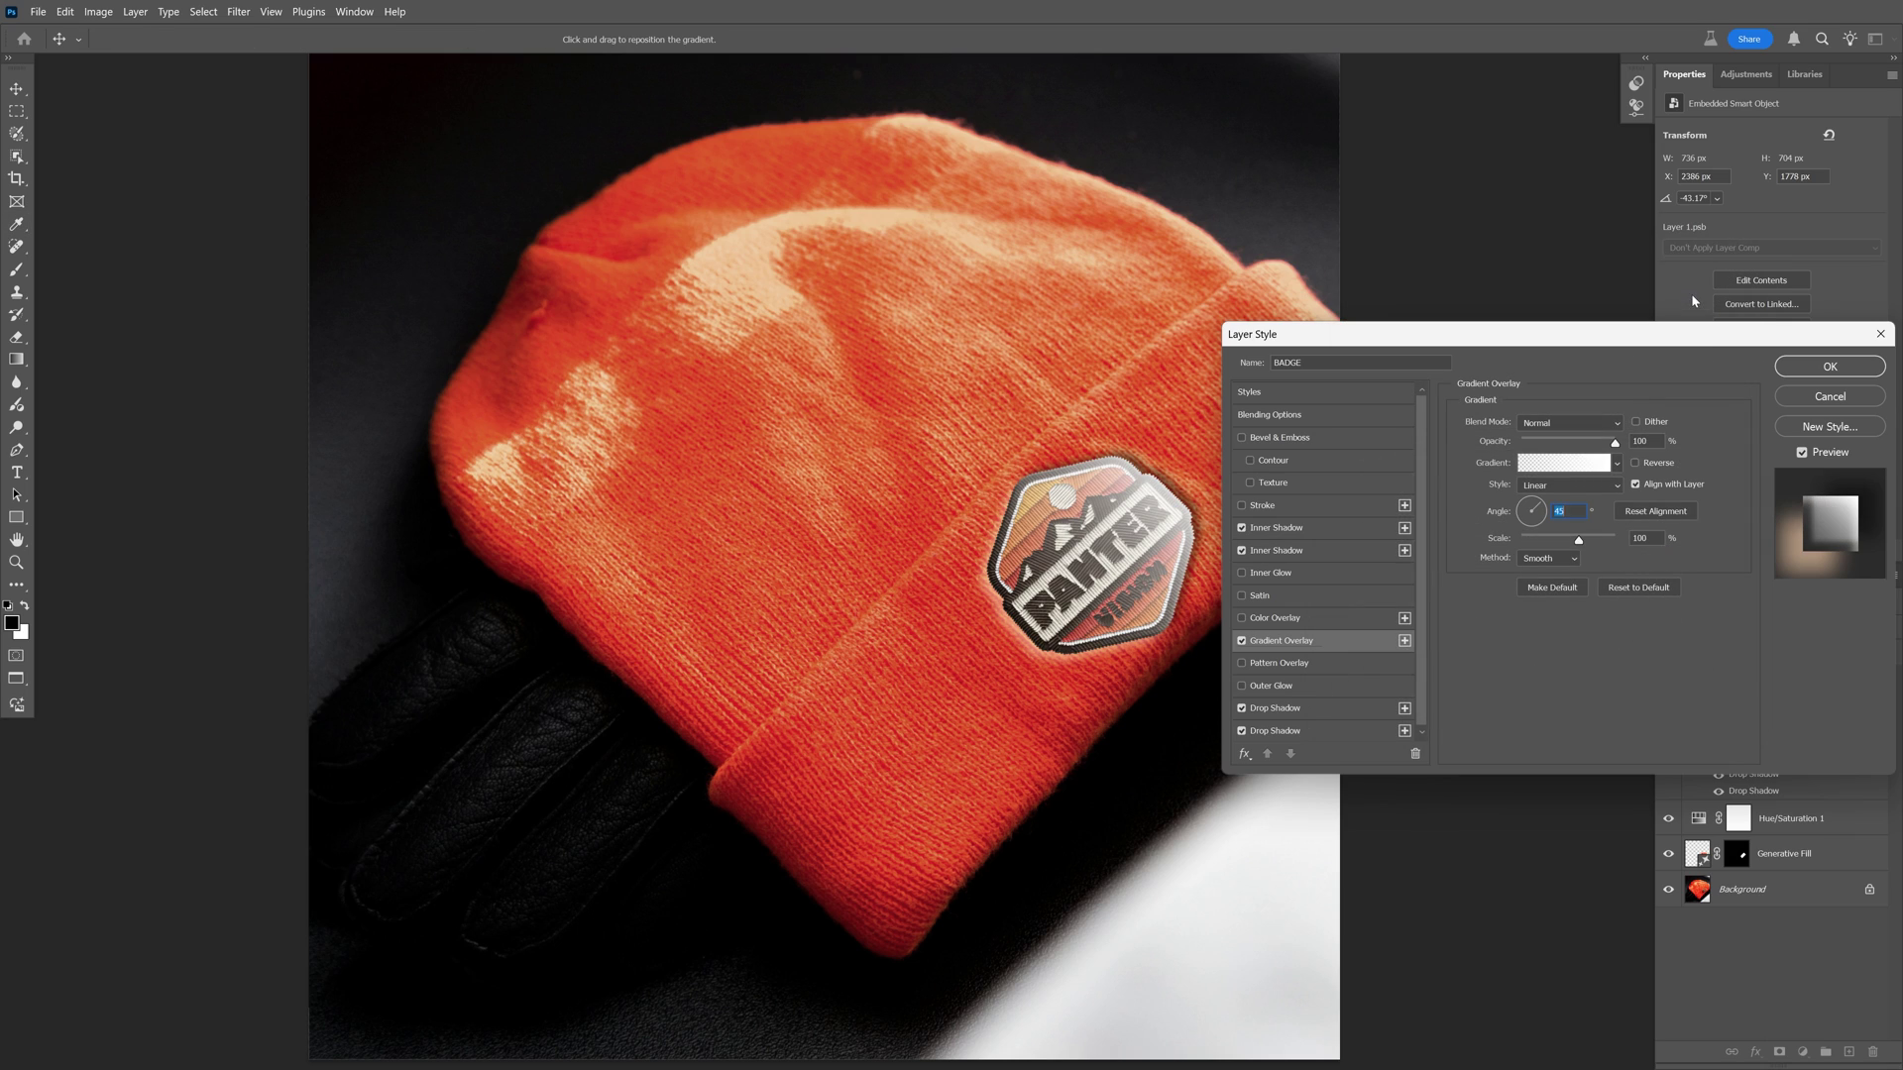
Lower the BADGE layer's Gradient Overlay opacity to 60%.
drag(1607, 444, 1555, 445)
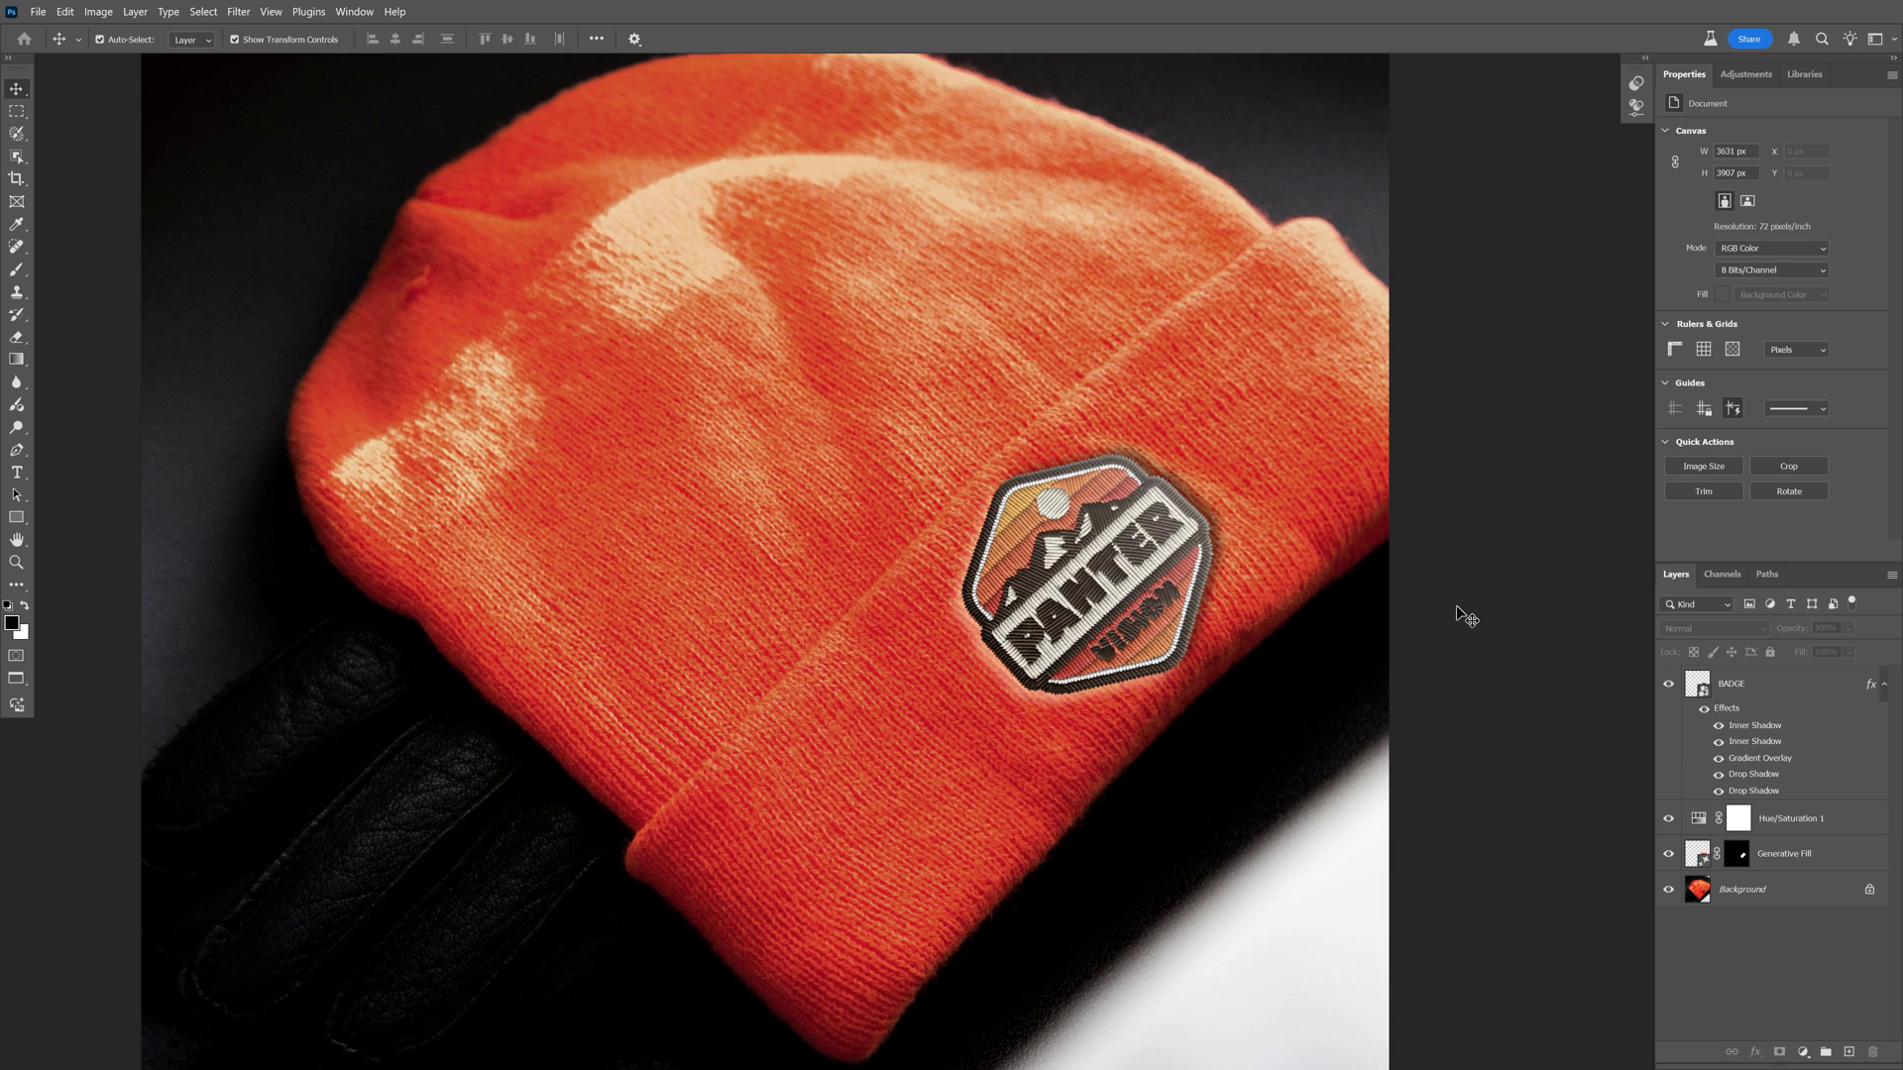